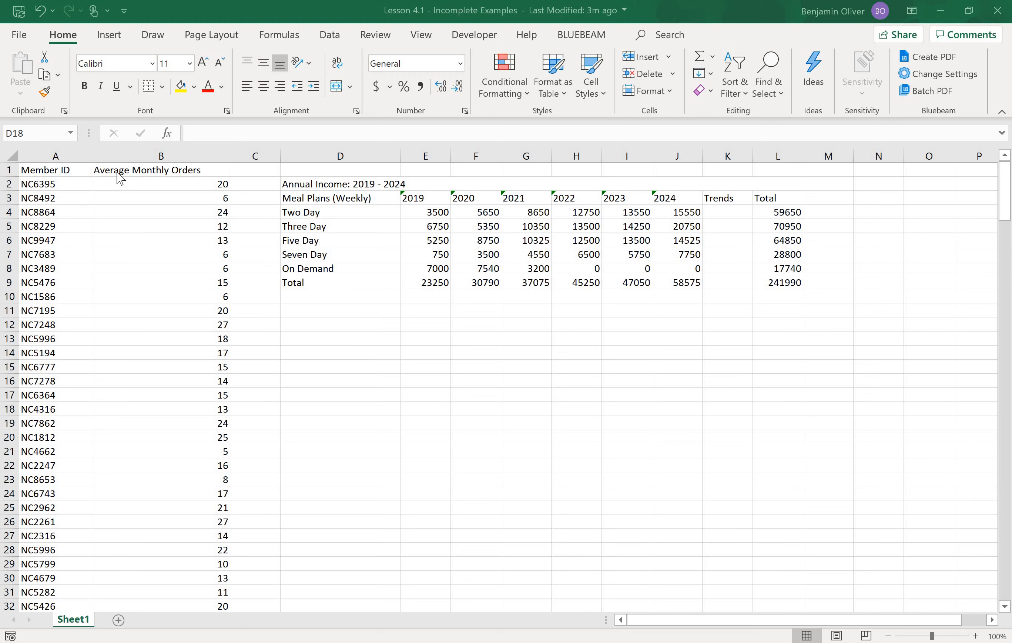
Examine the member order columns and the annual income data block on Sheet1
{"action": "left_click", "coordinate": [48, 171]}
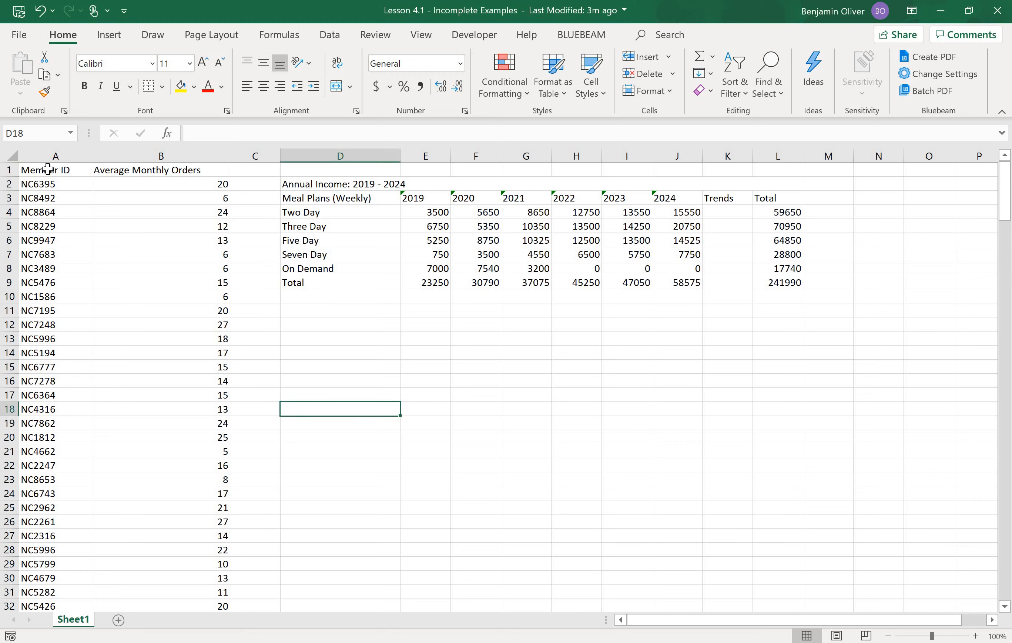
{"action": "left_click", "coordinate": [48, 169]}
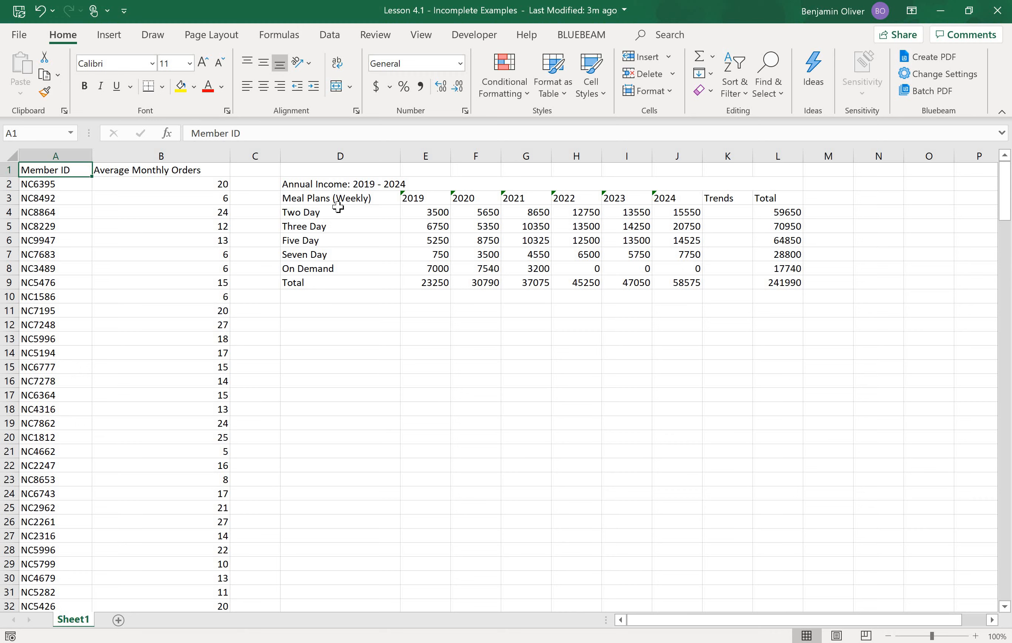
{"action": "key", "text": "Right"}
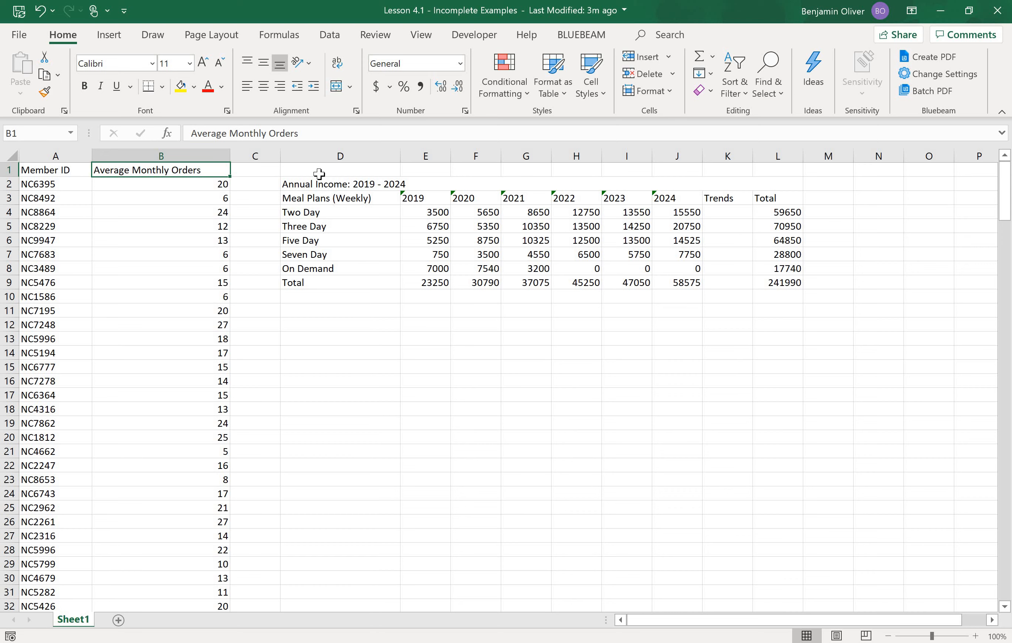
{"action": "left_click_drag", "start_coordinate": [342, 184], "coordinate": [664, 284]}
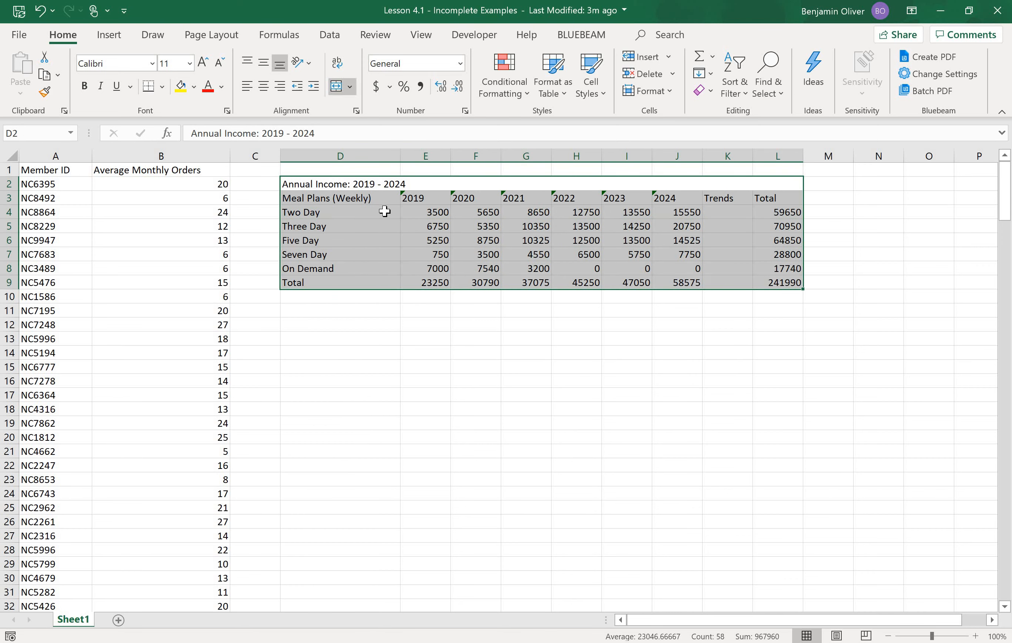
{"action": "left_click", "coordinate": [305, 214]}
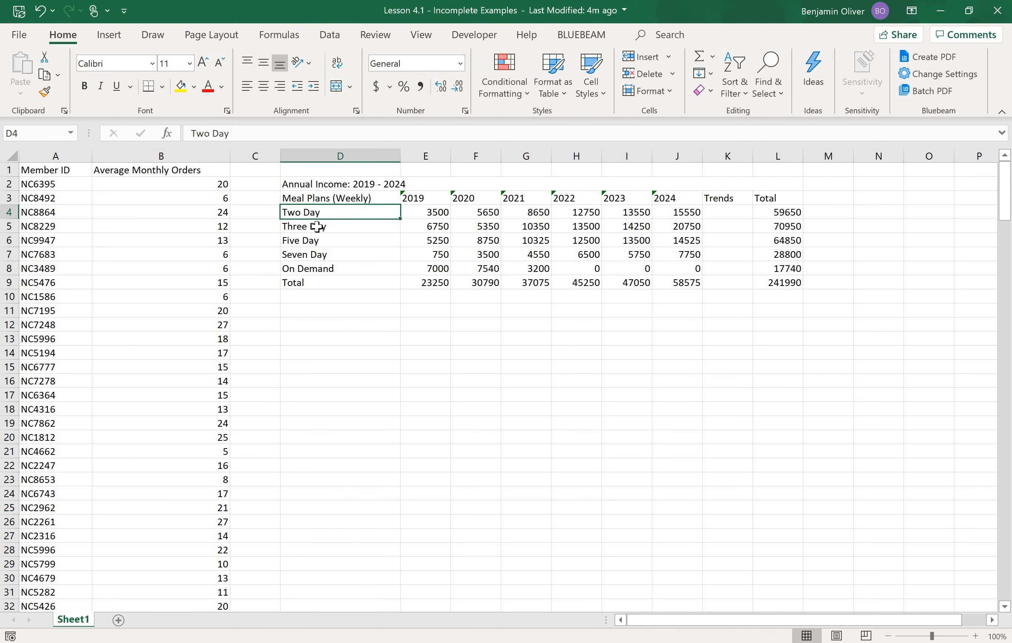
{"action": "left_click", "coordinate": [320, 227]}
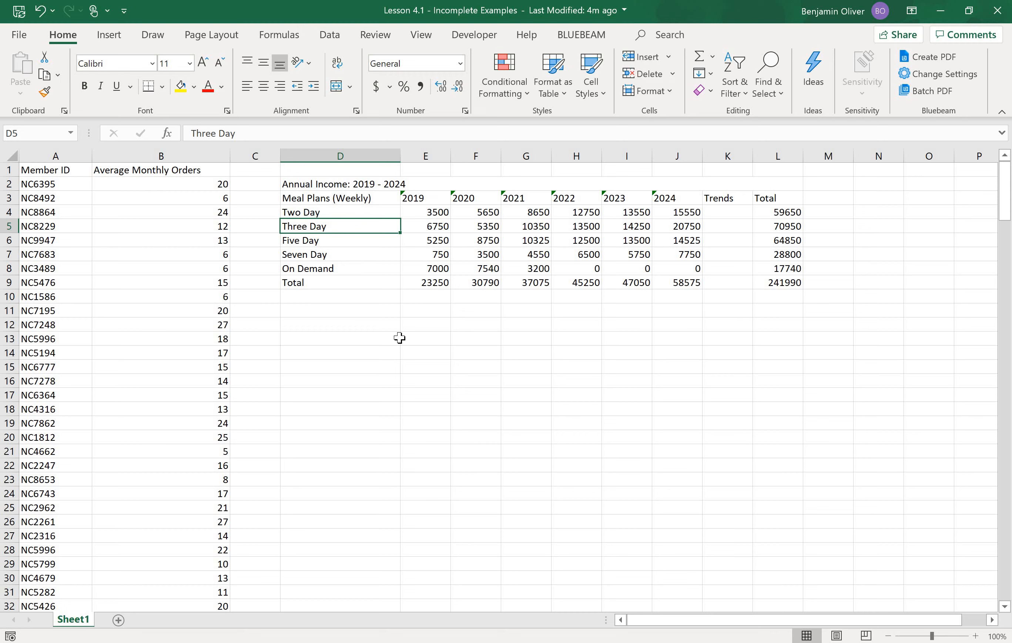
Enter the sample values 20, 16 and 15 in cells E14 to E16
{"action": "left_click", "coordinate": [406, 356]}
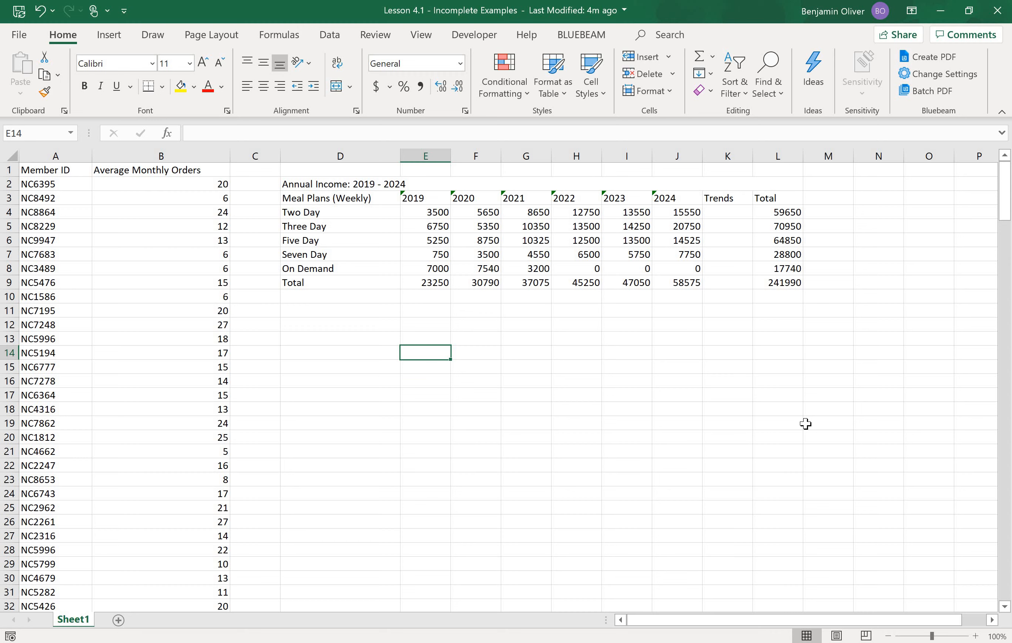
{"action": "type", "text": "20"}
{"action": "key", "text": "Return"}
{"action": "type", "text": "16"}
{"action": "key", "text": "Return"}
{"action": "type", "text": "15"}
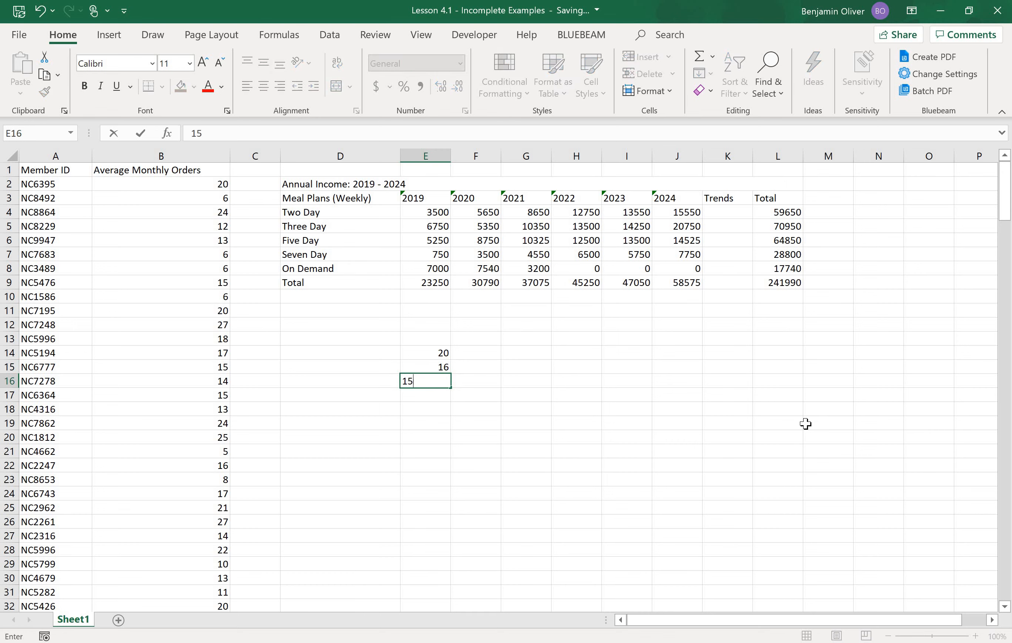
{"action": "key", "text": "Return"}
Delete the three sample values from cells E14 to E16
{"action": "key", "text": "Up"}
{"action": "key", "text": "Delete"}
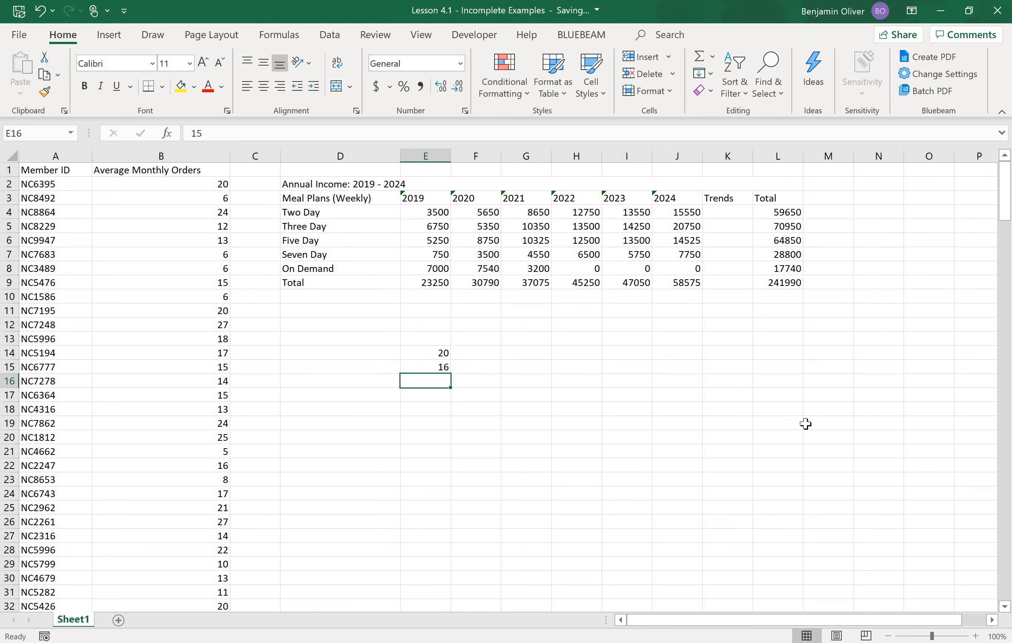
{"action": "key", "text": "Up"}
{"action": "key", "text": "Delete"}
{"action": "key", "text": "Up"}
{"action": "key", "text": "Delete"}
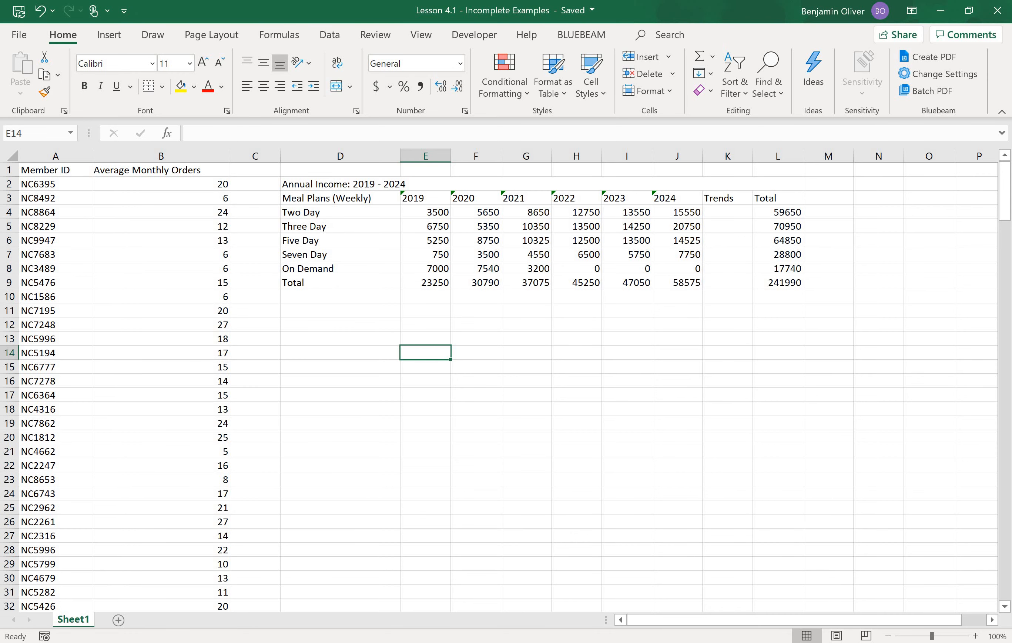
Switch to the Lesson 4.1 - Complete Examples workbook and examine its formatted tables, its charts and the Income PT sheet
{"action": "left_click", "coordinate": [535, 621]}
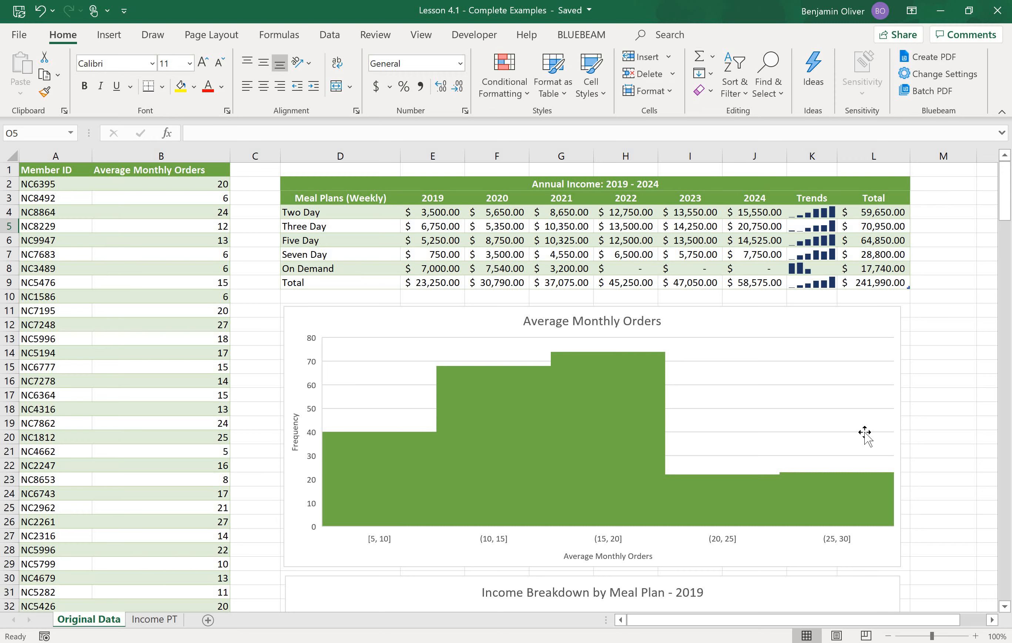
{"action": "scroll", "coordinate": [865, 434], "scroll_direction": "down", "scroll_amount": 4}
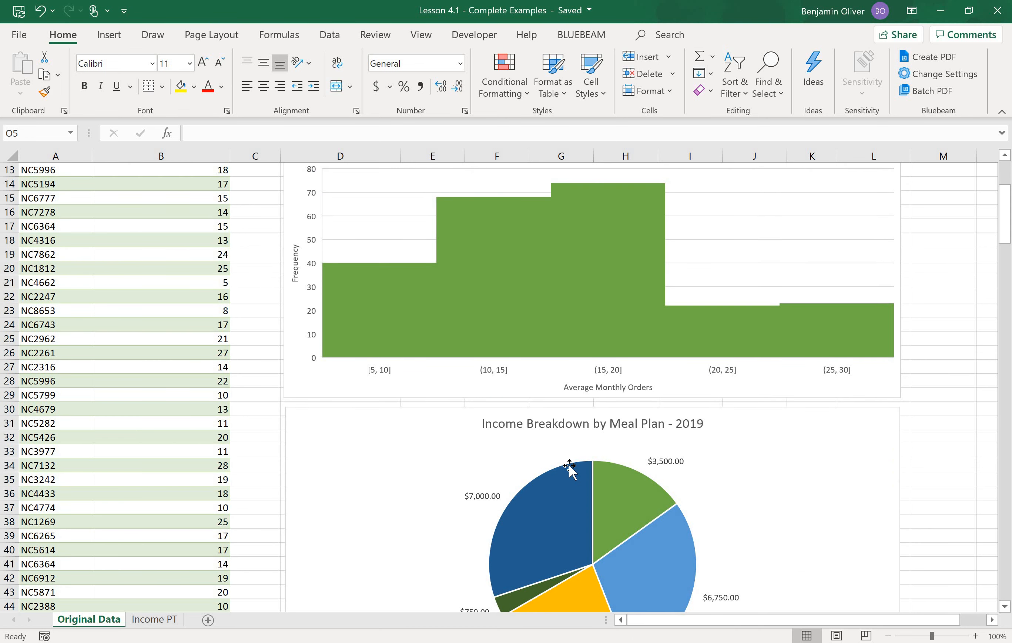
{"action": "scroll", "coordinate": [570, 467], "scroll_direction": "down", "scroll_amount": 2}
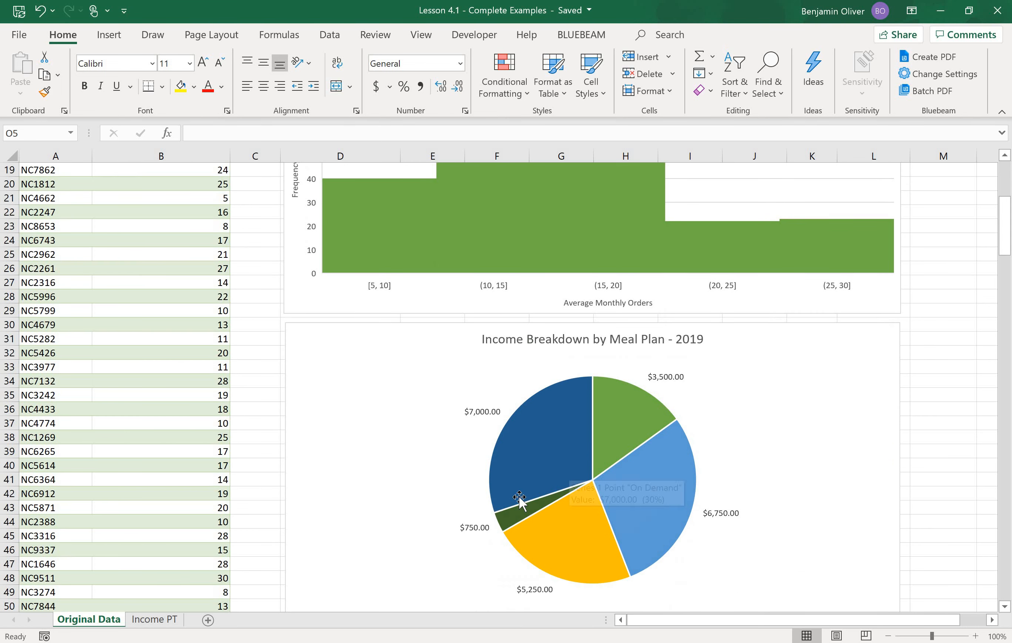
{"action": "left_click", "coordinate": [141, 620]}
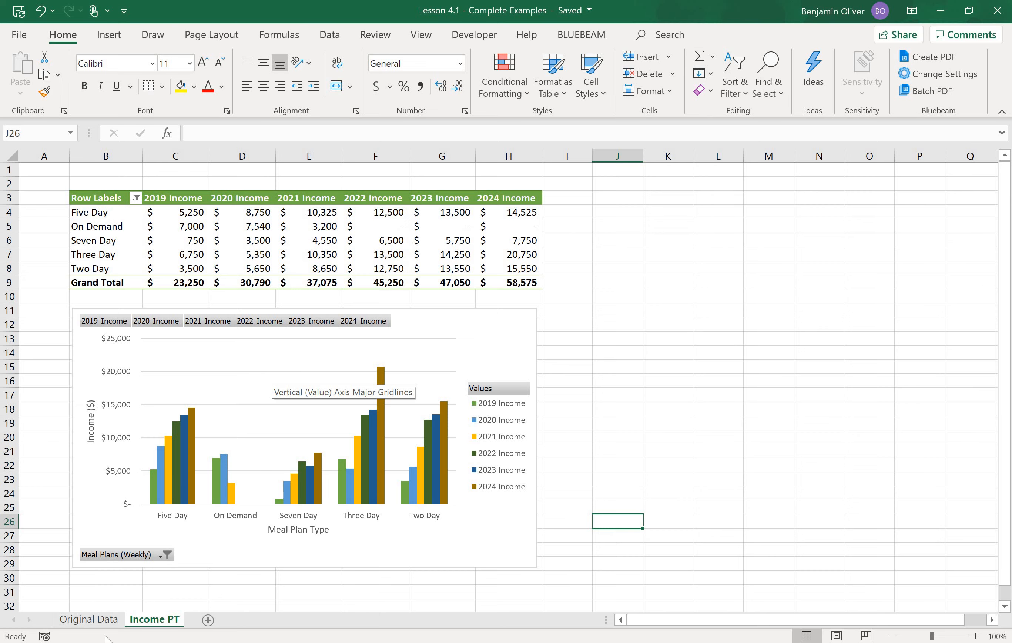
{"action": "left_click", "coordinate": [83, 620]}
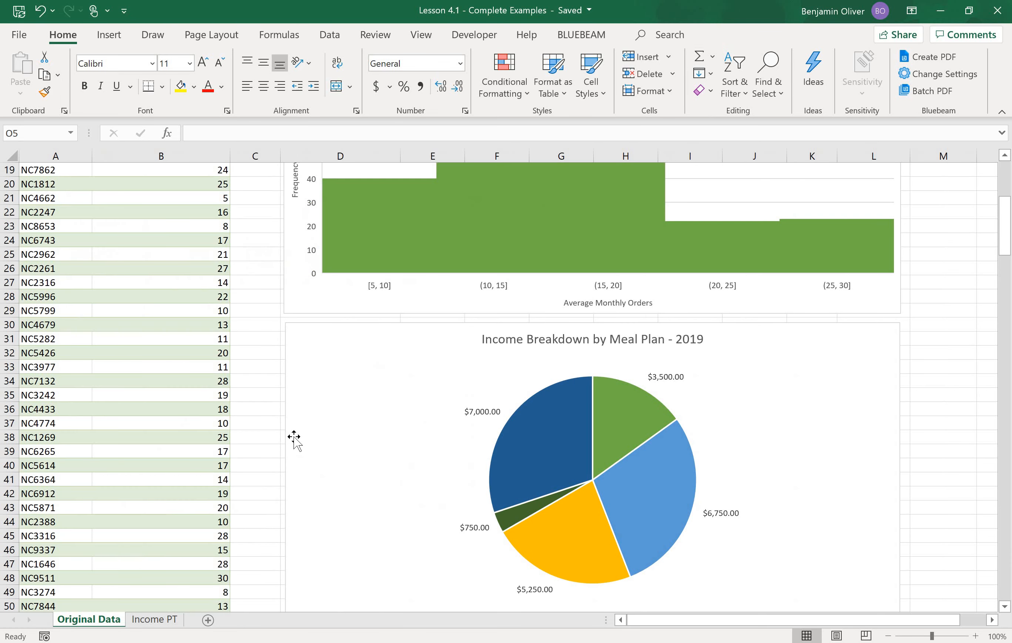
{"action": "scroll", "coordinate": [294, 440], "scroll_direction": "up", "scroll_amount": 6}
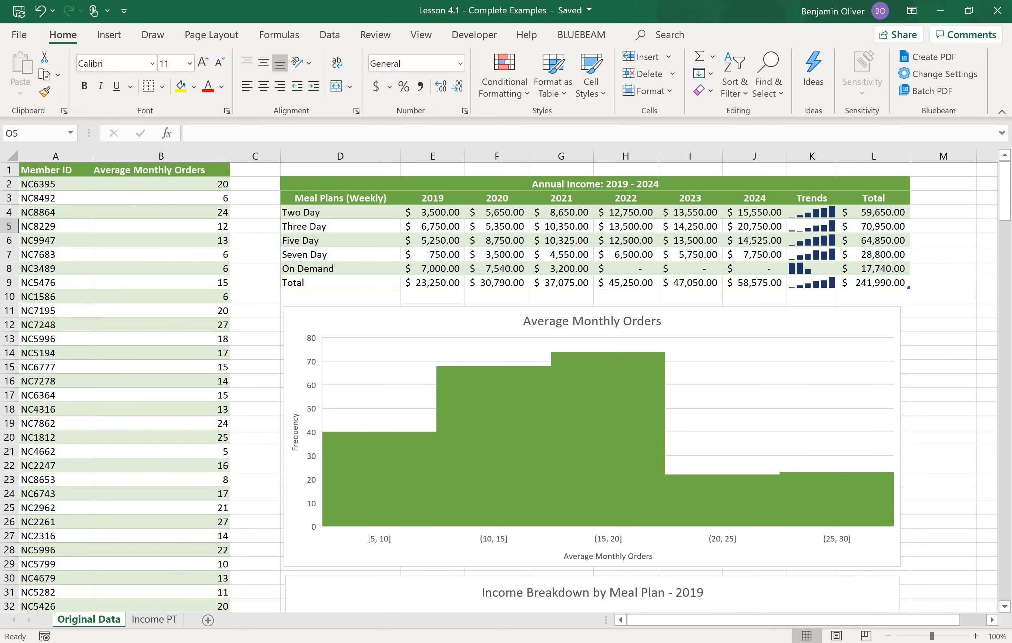
Switch back to the Lesson 4.1 - Incomplete Examples workbook and look over the header and first entries of Average Monthly Orders
{"action": "left_click", "coordinate": [453, 625]}
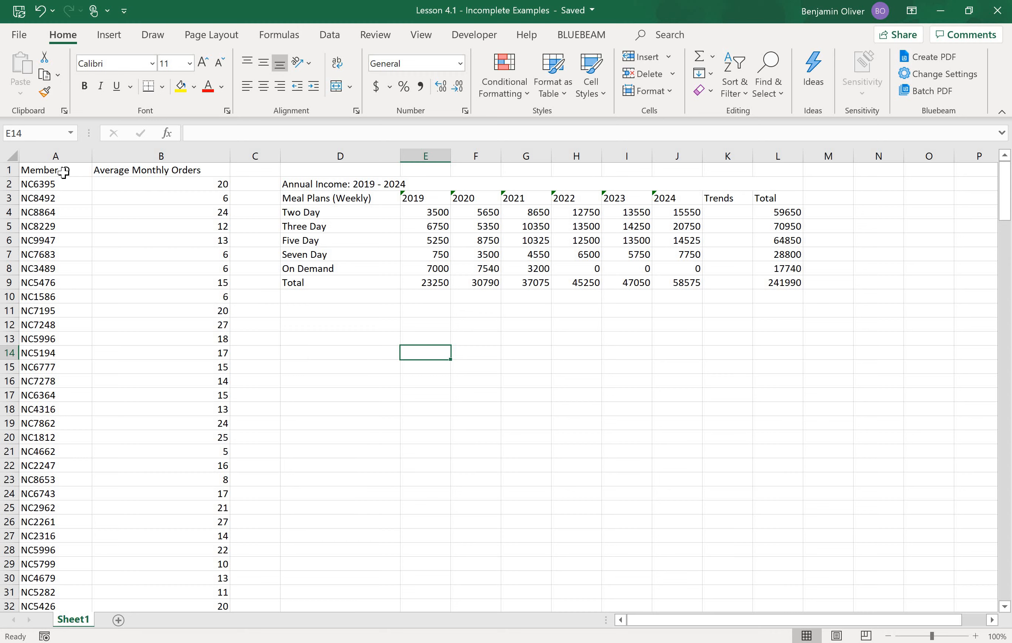
{"action": "left_click", "coordinate": [129, 186]}
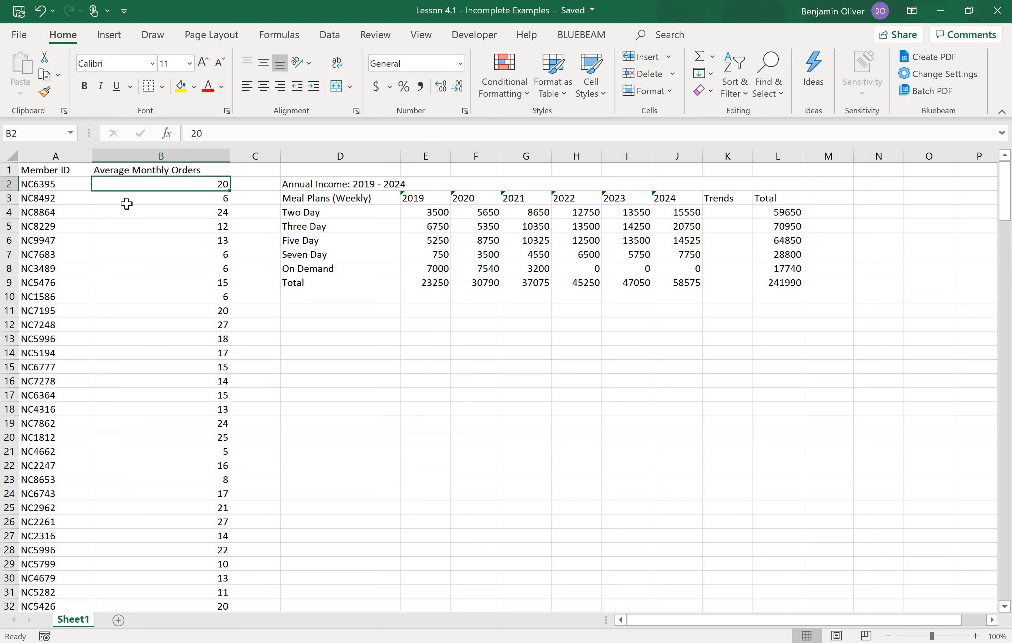
{"action": "left_click", "coordinate": [127, 203]}
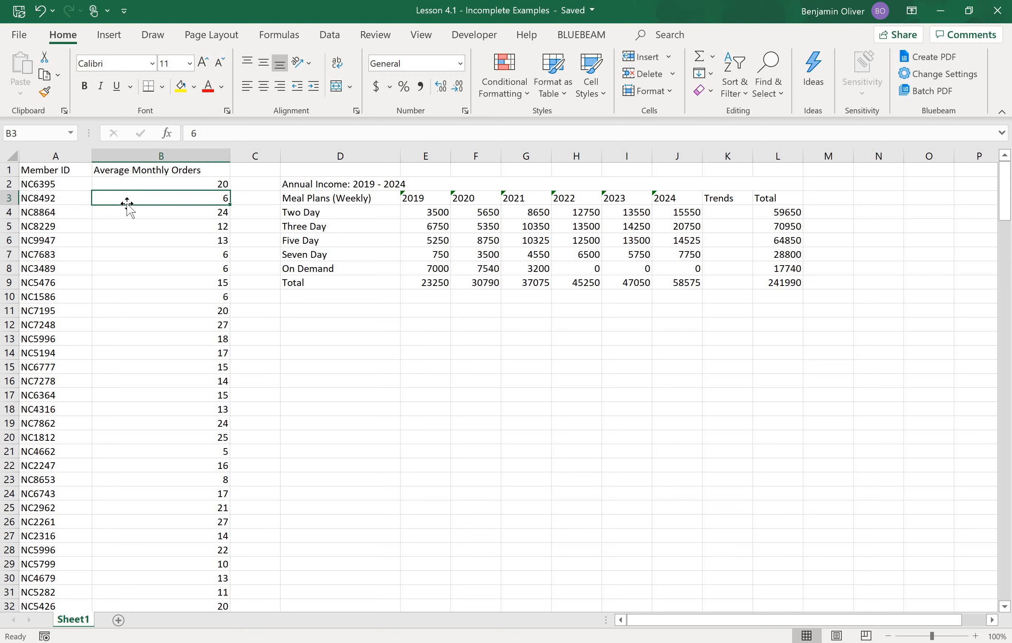
{"action": "left_click", "coordinate": [113, 174]}
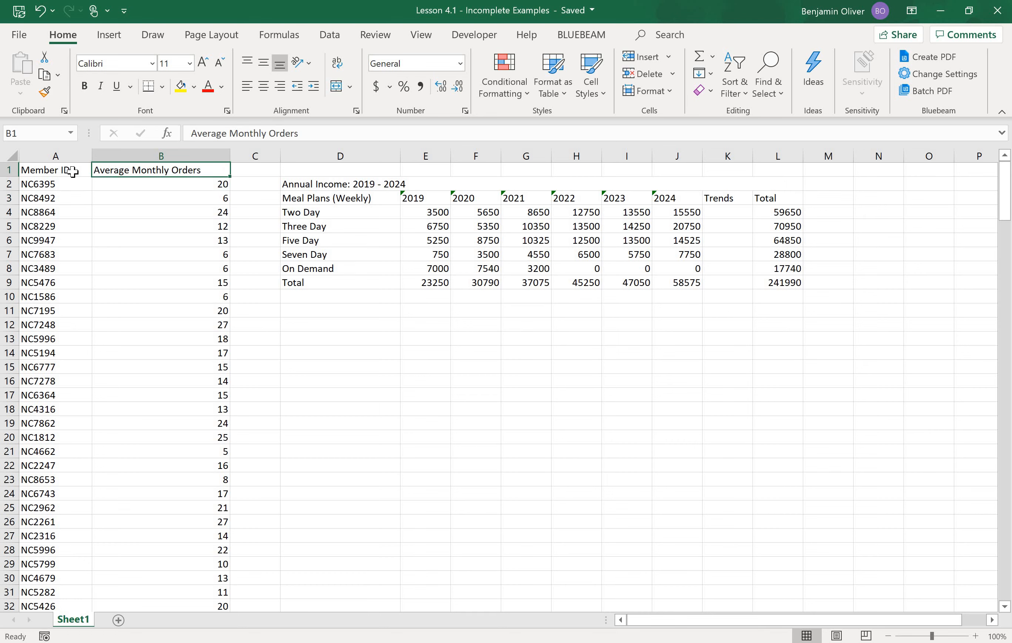
Examine the Member ID and Average Monthly Orders data from its headers to its last row
{"action": "left_click_drag", "start_coordinate": [63, 170], "coordinate": [174, 553]}
{"action": "scroll", "coordinate": [160, 466], "scroll_direction": "down", "scroll_amount": 8}
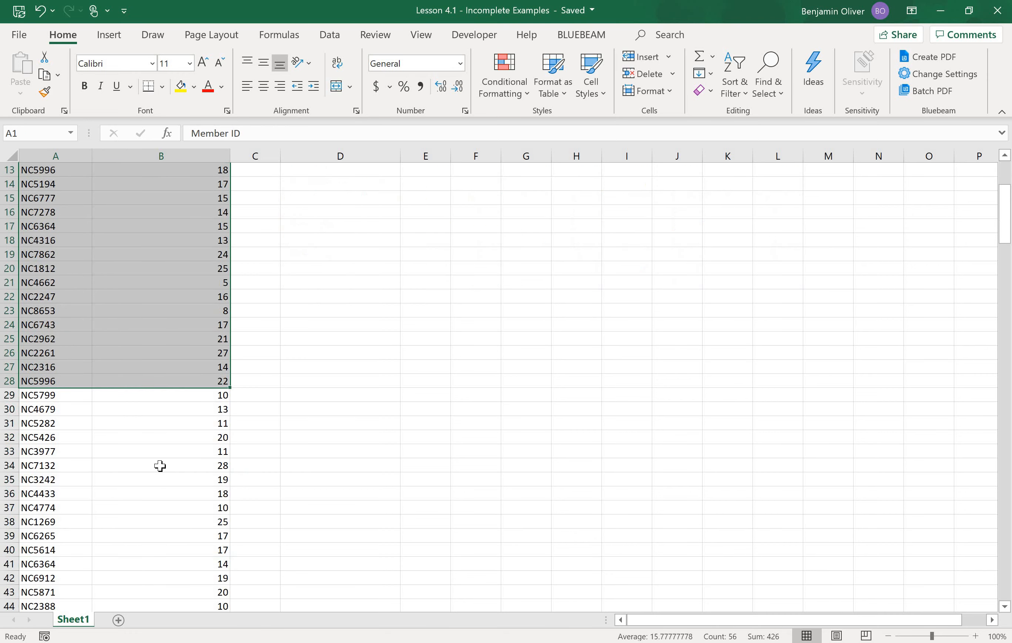
{"action": "scroll", "coordinate": [160, 466], "scroll_direction": "down", "scroll_amount": 8}
{"action": "scroll", "coordinate": [160, 466], "scroll_direction": "down", "scroll_amount": 8}
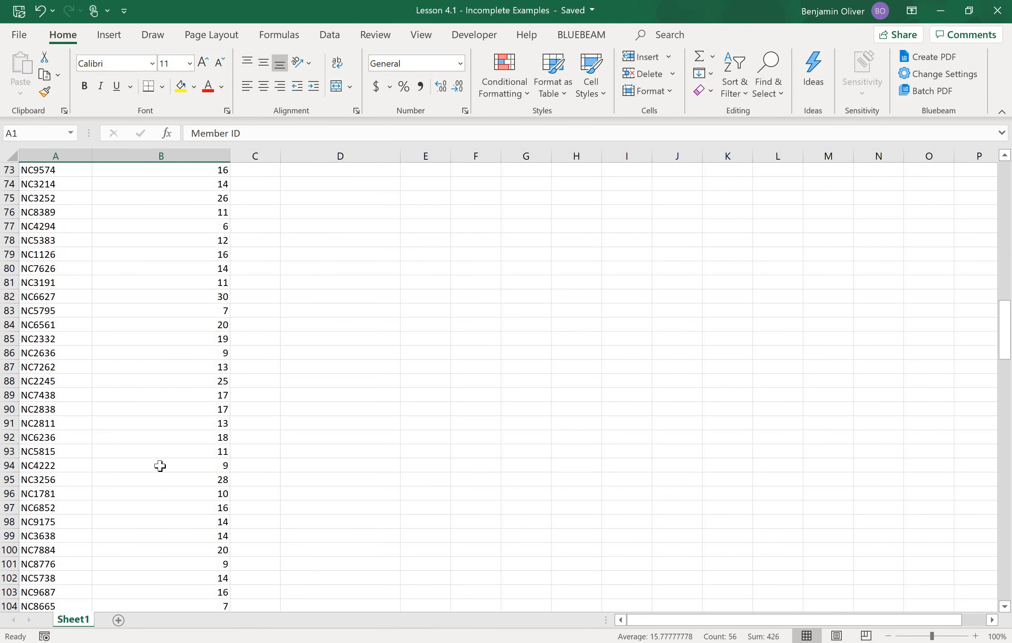
{"action": "scroll", "coordinate": [160, 466], "scroll_direction": "down", "scroll_amount": 20}
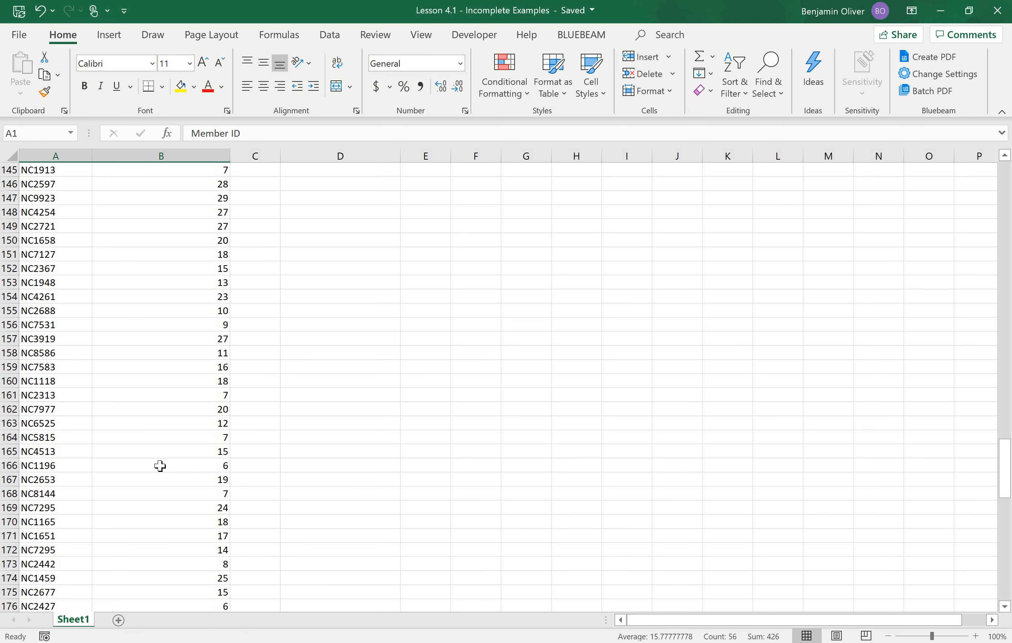
{"action": "scroll", "coordinate": [160, 466], "scroll_direction": "down", "scroll_amount": 8}
{"action": "scroll", "coordinate": [160, 466], "scroll_direction": "down", "scroll_amount": 8}
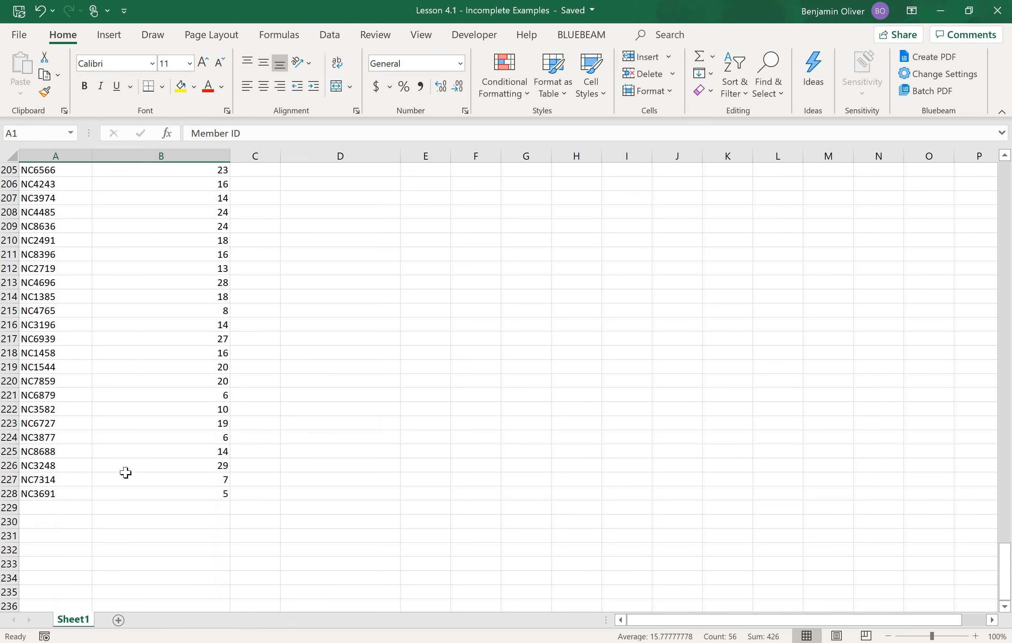
{"action": "key", "text": "ctrl+End"}
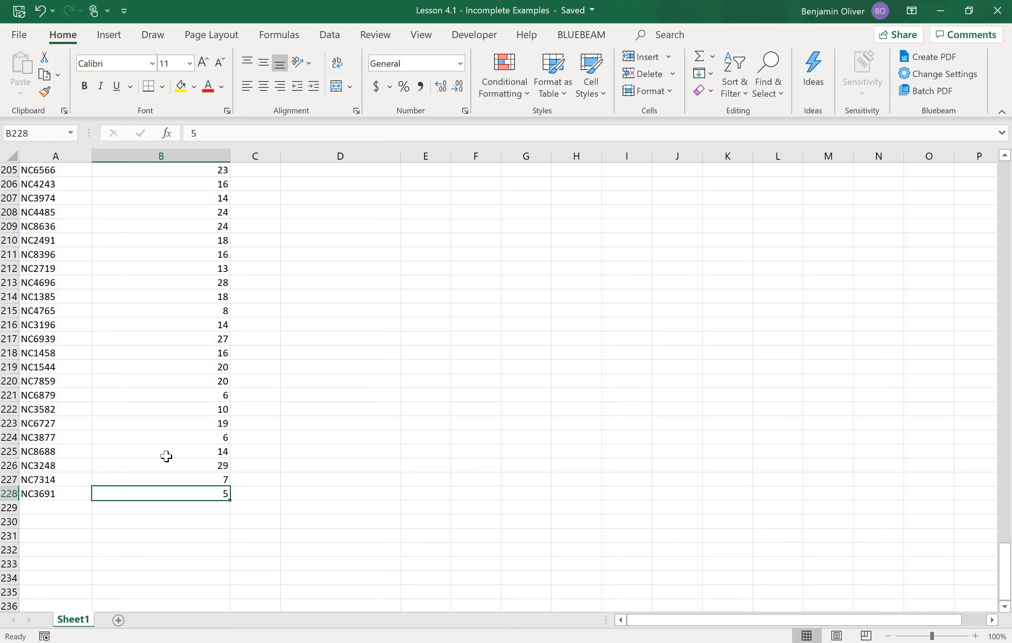
{"action": "scroll", "coordinate": [166, 456], "scroll_direction": "up", "scroll_amount": 20}
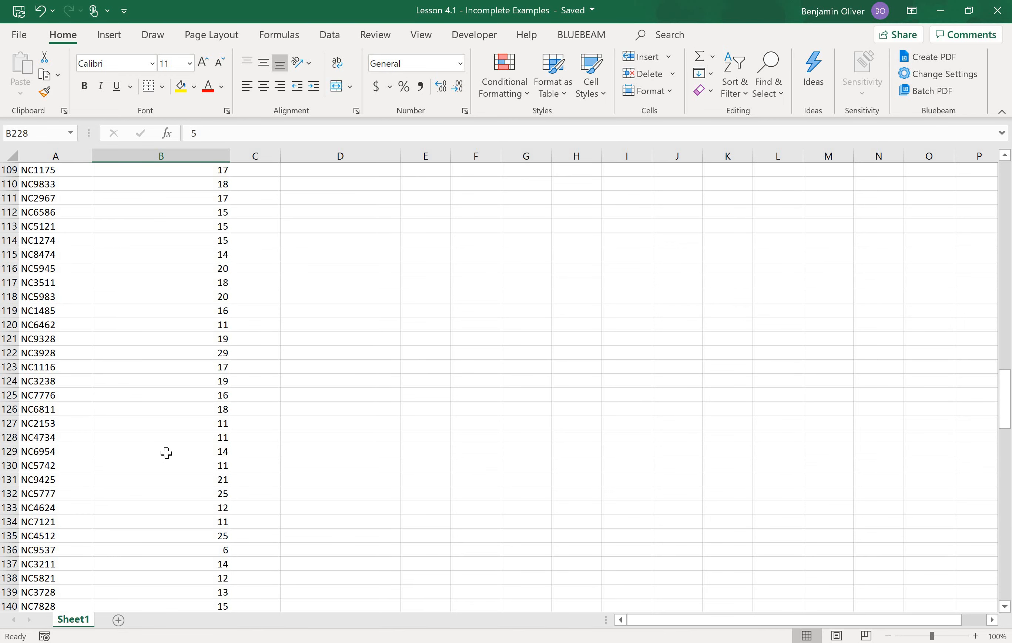
{"action": "scroll", "coordinate": [166, 453], "scroll_direction": "up", "scroll_amount": 20}
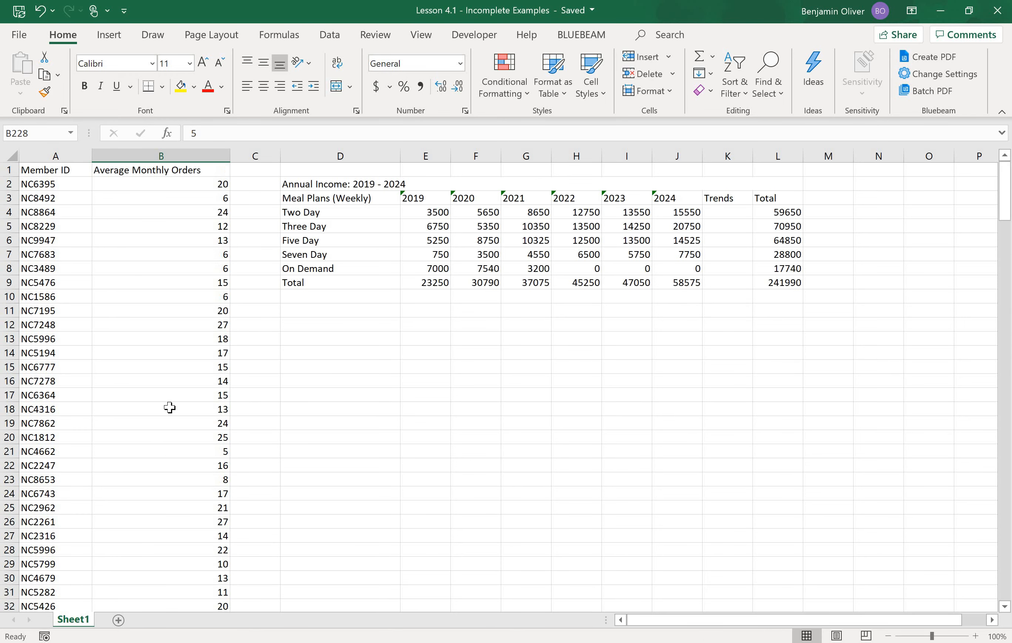
Select the Member ID and Average Monthly Orders data from the headers in row 1 down to row 228
{"action": "left_click", "coordinate": [134, 196]}
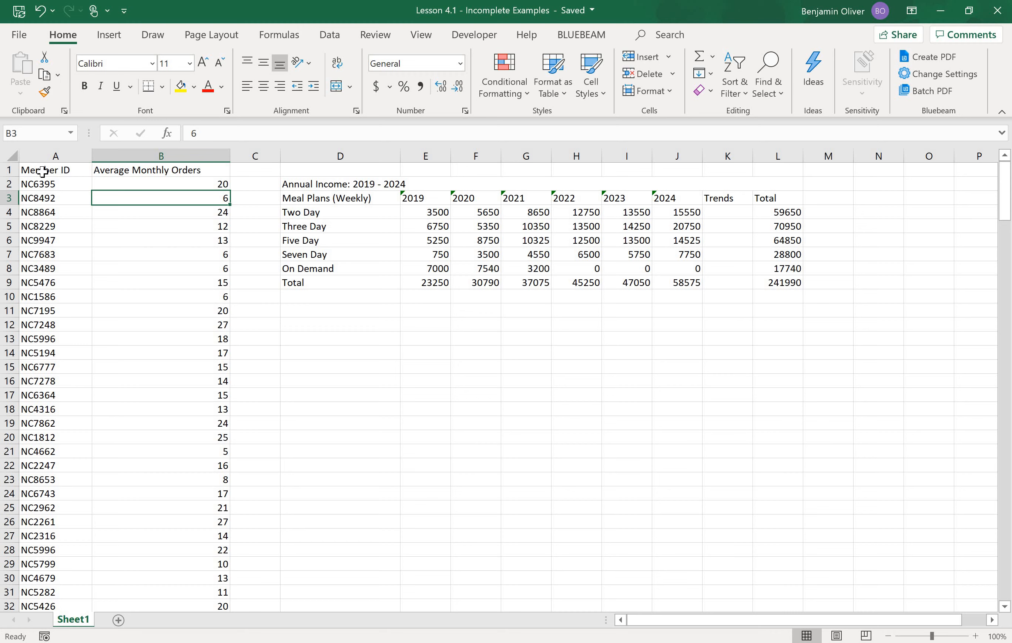
{"action": "left_click_drag", "start_coordinate": [42, 171], "coordinate": [149, 168]}
{"action": "left_click_drag", "start_coordinate": [156, 237], "coordinate": [158, 174]}
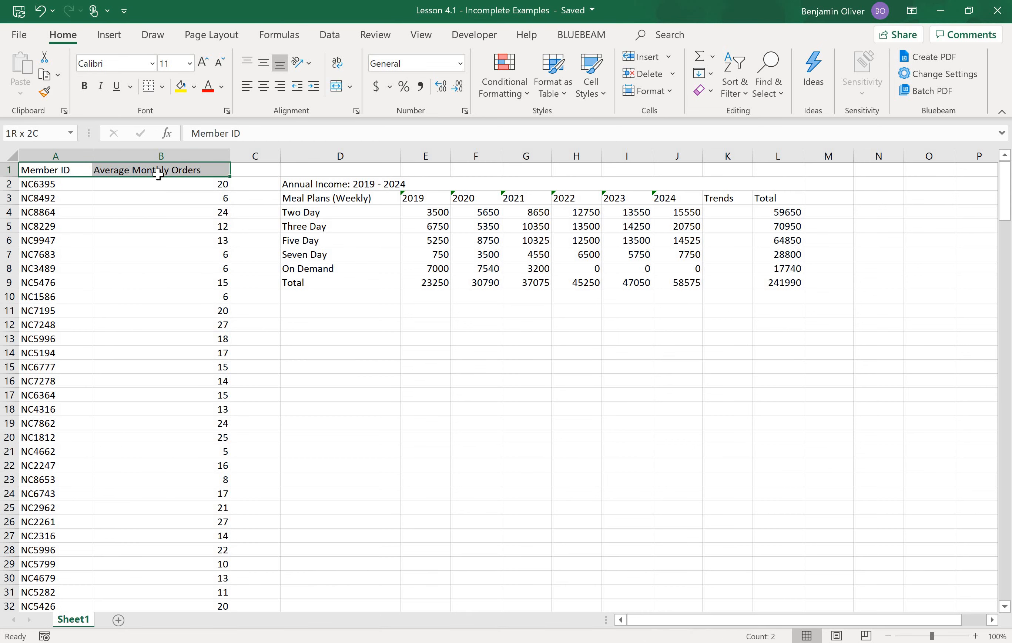
{"action": "mouse_move", "coordinate": [159, 174]}
{"action": "left_mouse_down"}
{"action": "mouse_move", "coordinate": [140, 170]}
{"action": "mouse_move", "coordinate": [158, 172]}
{"action": "left_mouse_up"}
{"action": "key", "text": "ctrl+shift+Down"}
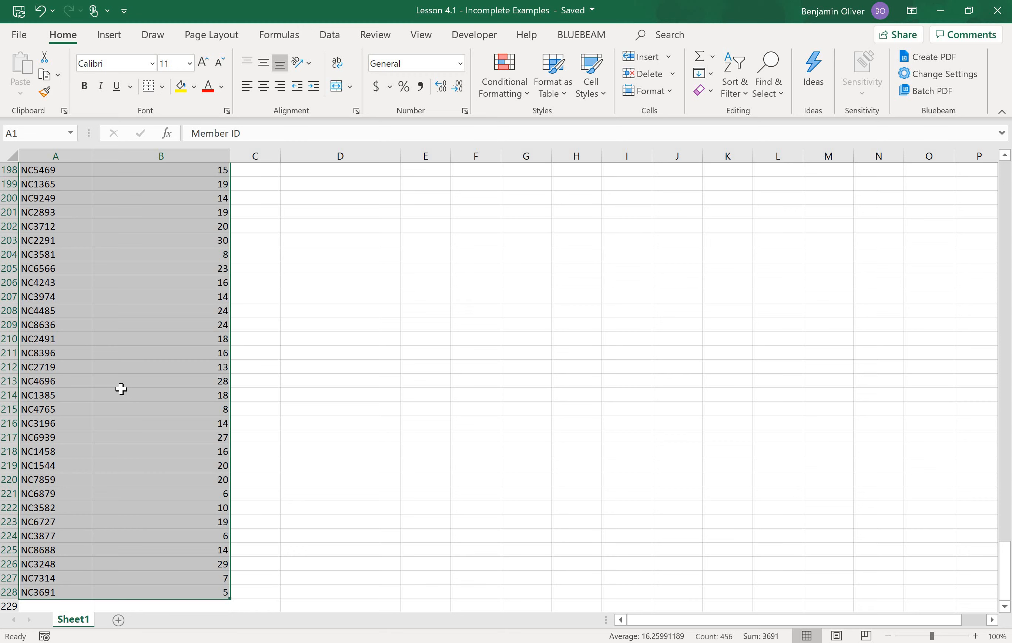
{"action": "scroll", "coordinate": [107, 501], "scroll_direction": "down", "scroll_amount": 2}
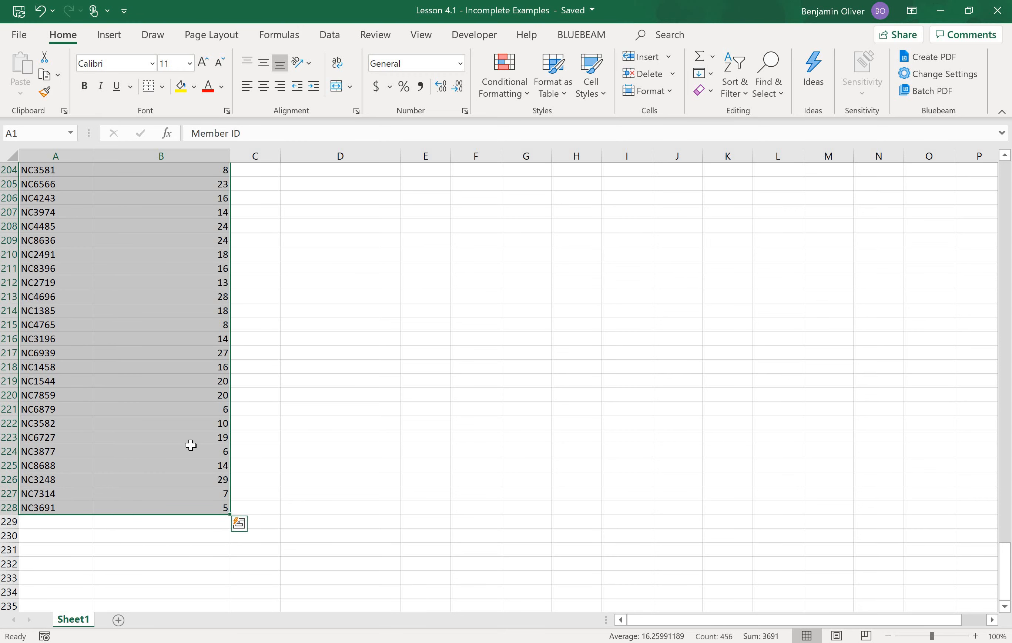
{"action": "scroll", "coordinate": [191, 445], "scroll_direction": "up", "scroll_amount": 20}
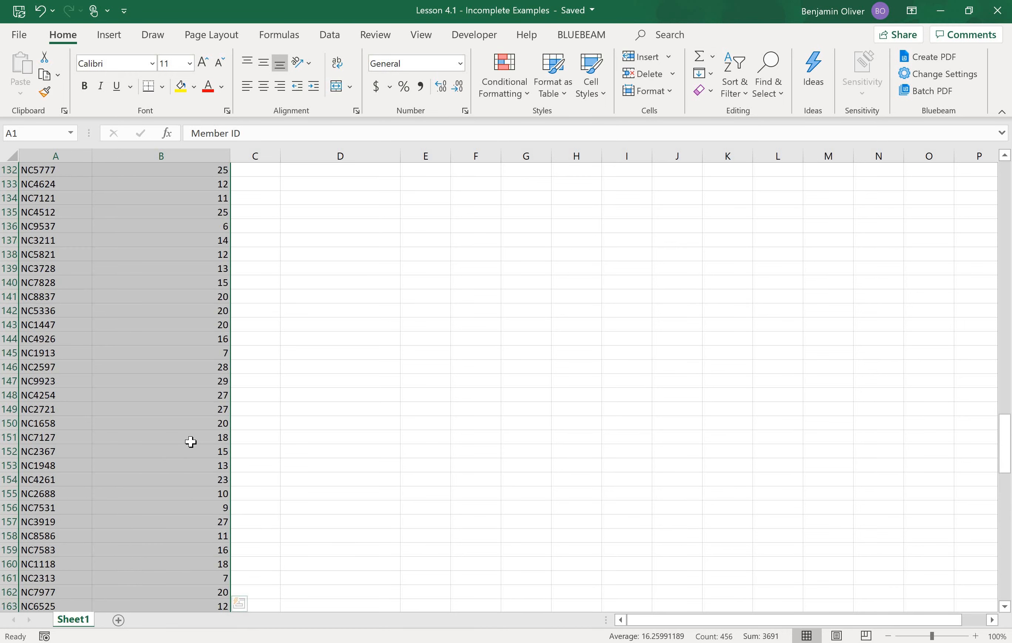
{"action": "scroll", "coordinate": [191, 442], "scroll_direction": "up", "scroll_amount": 20}
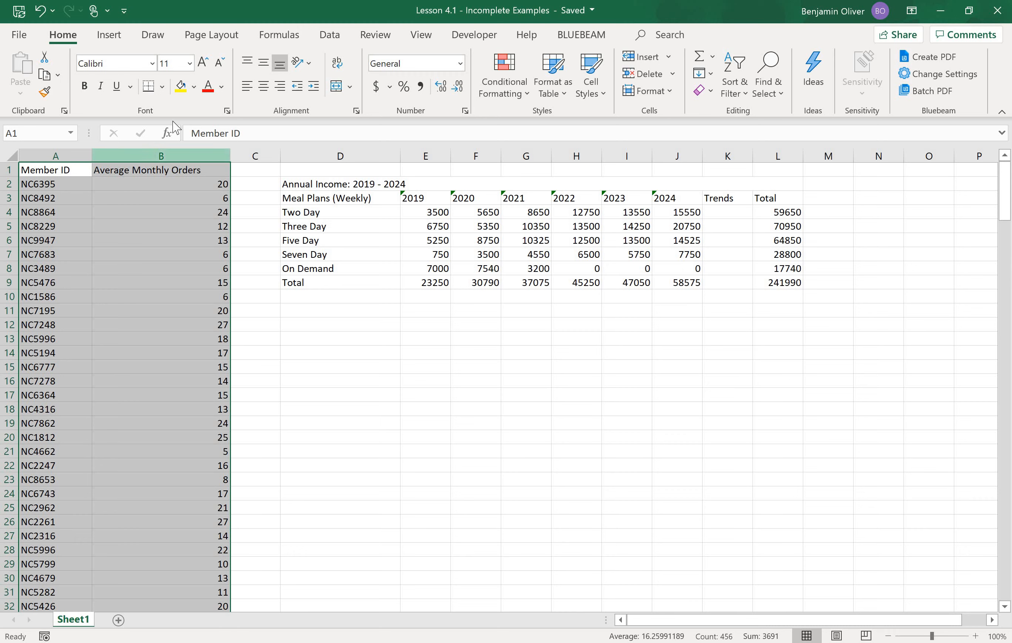
Convert the selected range A1:B228 into a table with headers, checking that the range reaches the last data row
{"action": "left_click", "coordinate": [106, 43]}
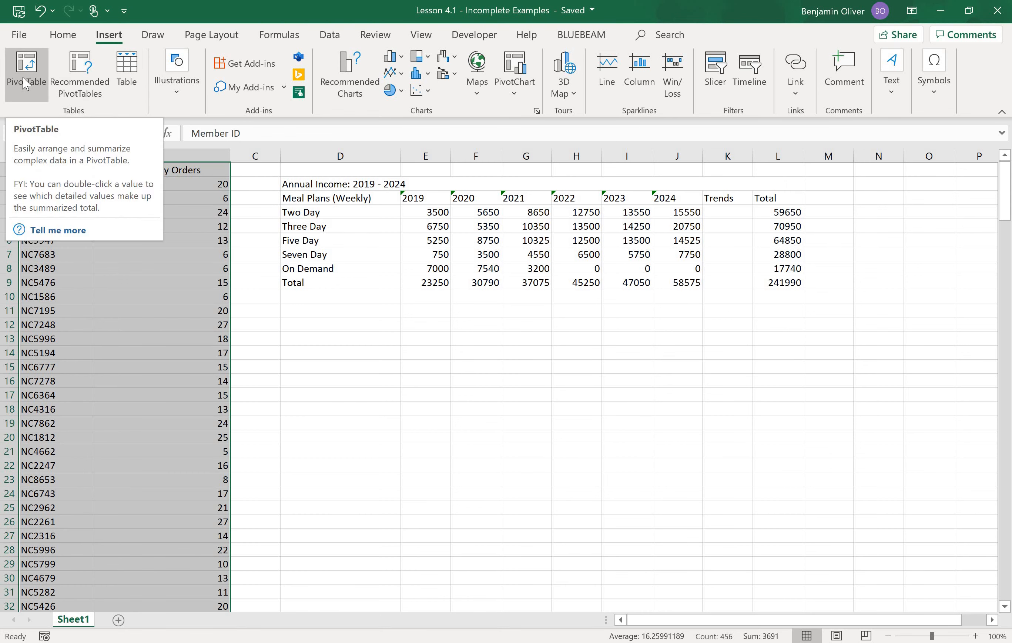
{"action": "left_click", "coordinate": [128, 68]}
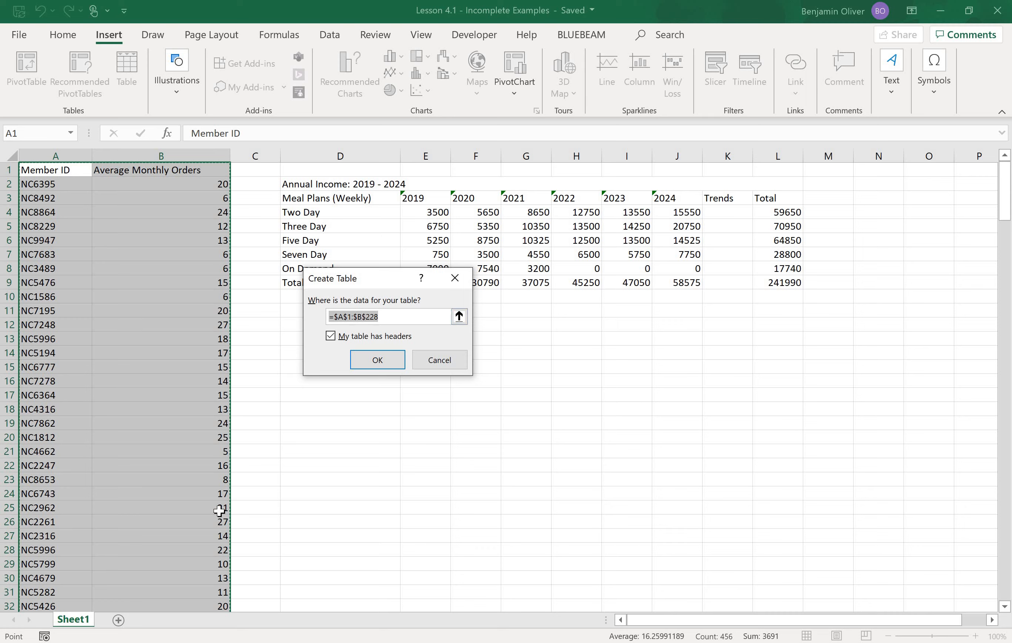
{"action": "scroll", "coordinate": [219, 516], "scroll_direction": "down", "scroll_amount": 18}
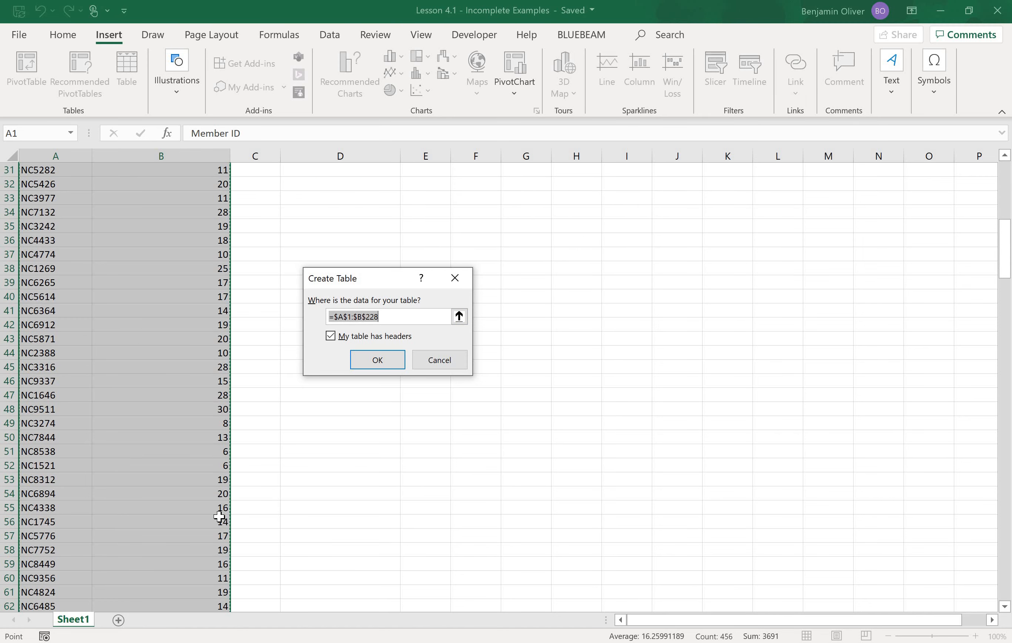
{"action": "scroll", "coordinate": [219, 517], "scroll_direction": "down", "scroll_amount": 10}
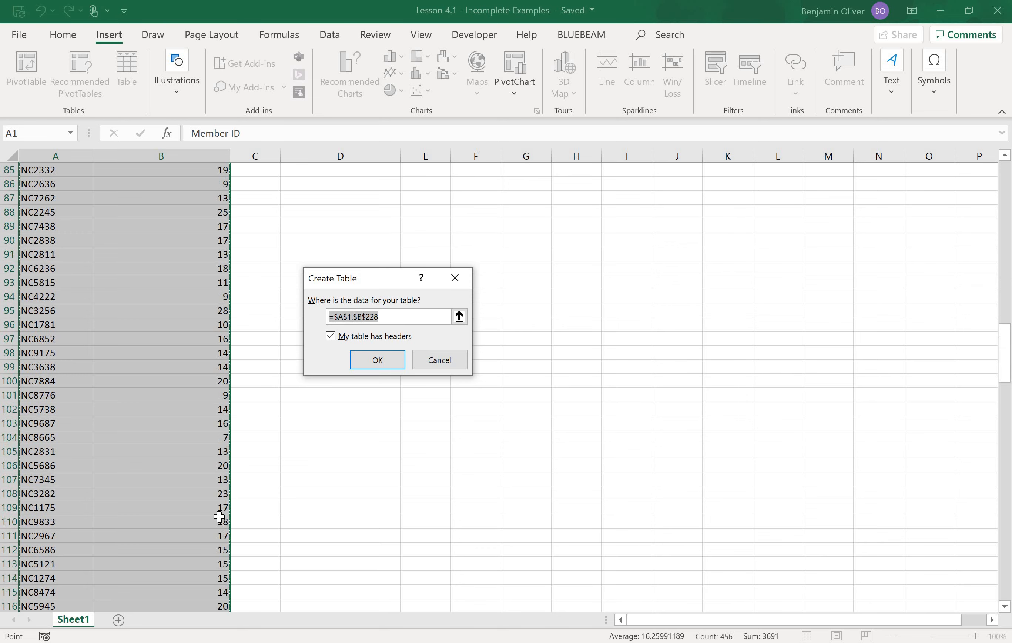
{"action": "scroll", "coordinate": [220, 516], "scroll_direction": "down", "scroll_amount": 20}
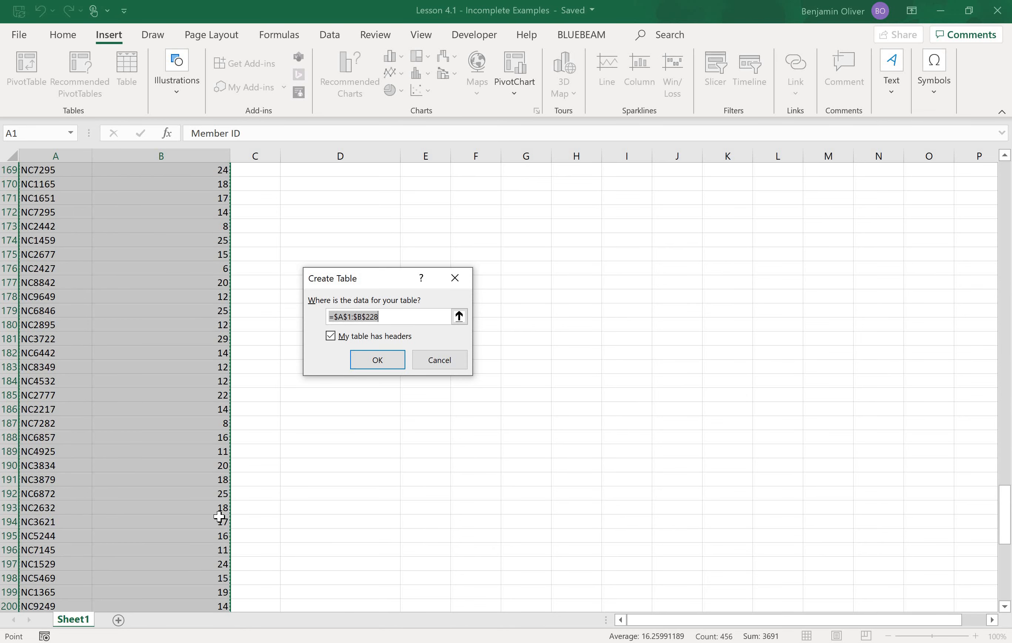
{"action": "scroll", "coordinate": [220, 516], "scroll_direction": "down", "scroll_amount": 10}
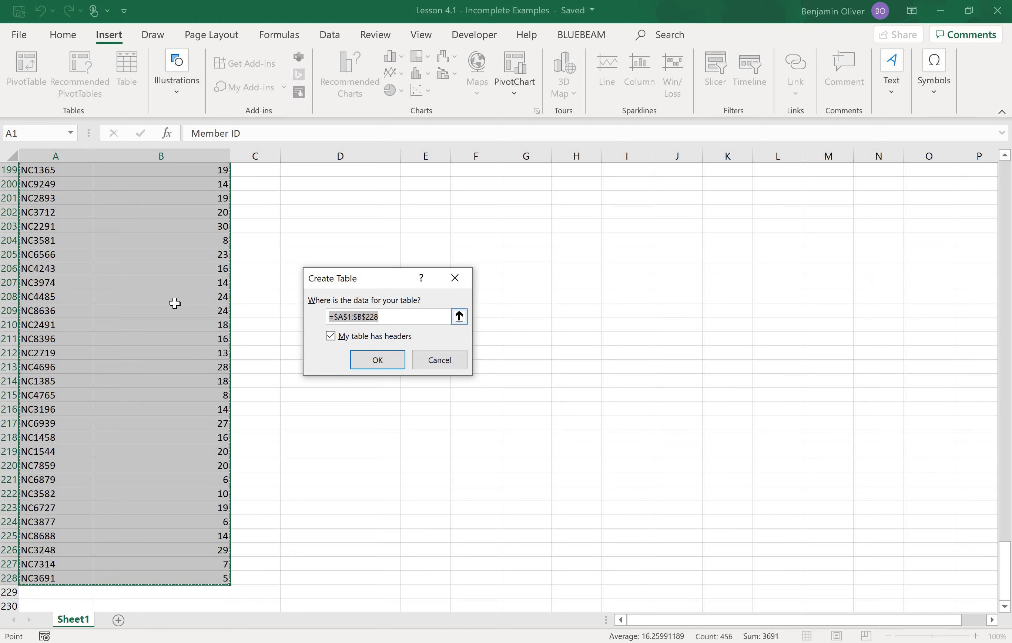
{"action": "scroll", "coordinate": [175, 303], "scroll_direction": "up", "scroll_amount": 6}
{"action": "scroll", "coordinate": [175, 304], "scroll_direction": "up", "scroll_amount": 20}
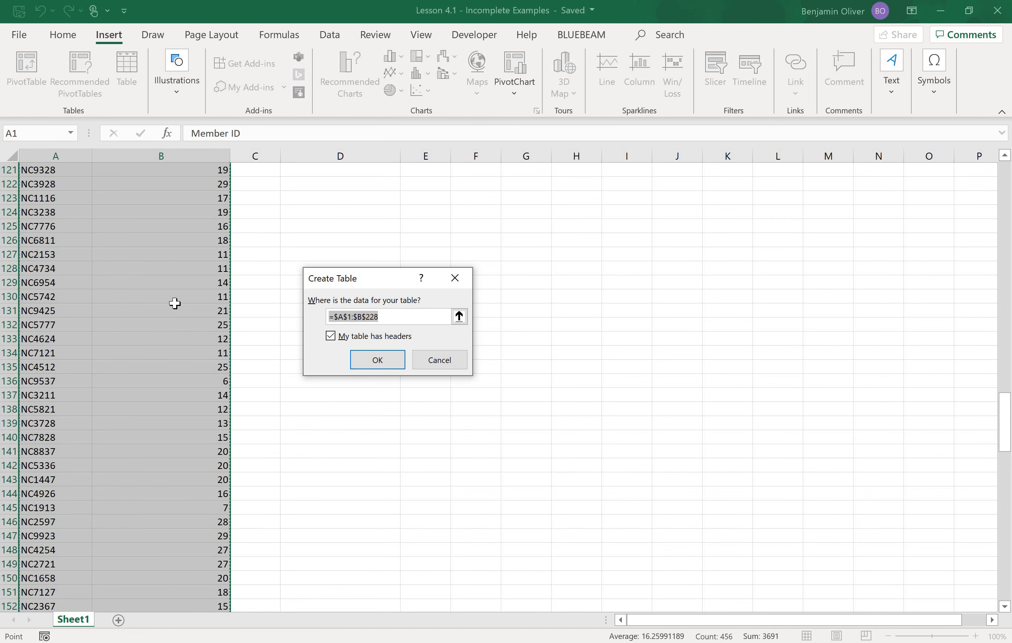
{"action": "scroll", "coordinate": [175, 304], "scroll_direction": "up", "scroll_amount": 14}
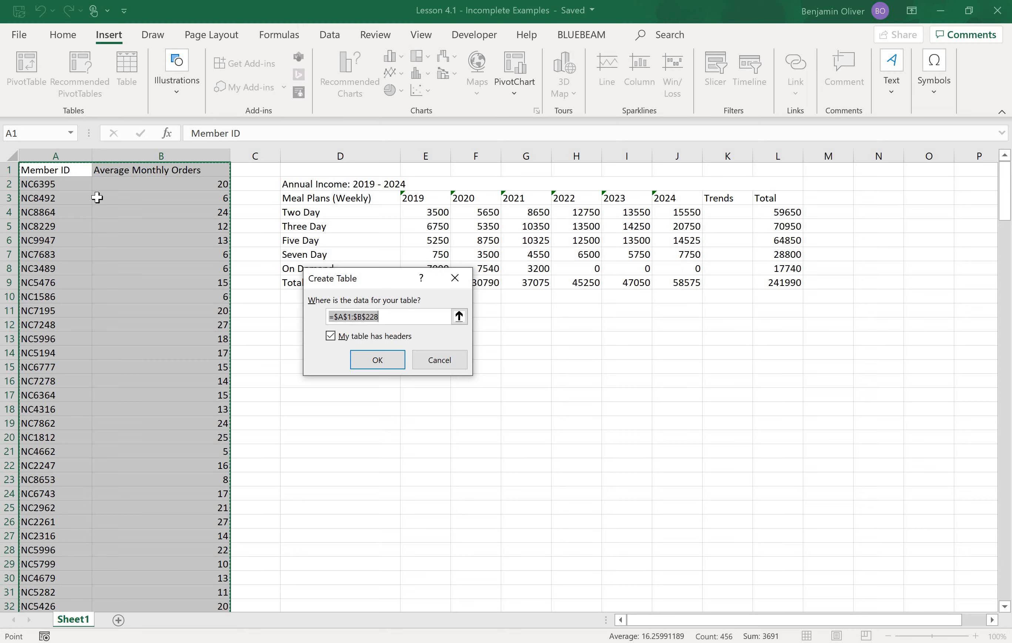
{"action": "left_click", "coordinate": [330, 337]}
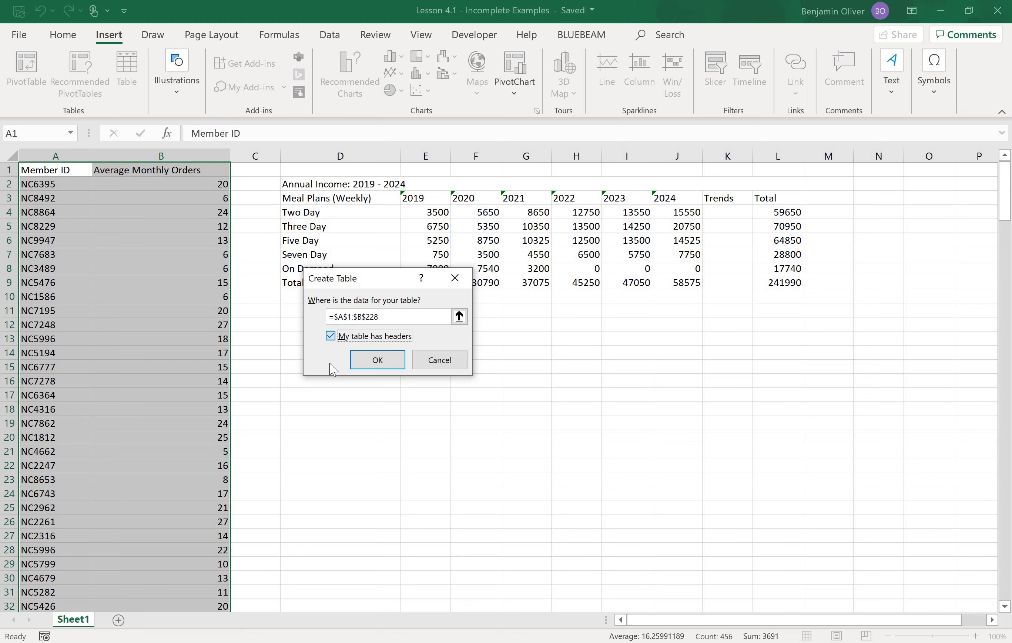
{"action": "left_click", "coordinate": [330, 335]}
{"action": "left_click", "coordinate": [371, 362]}
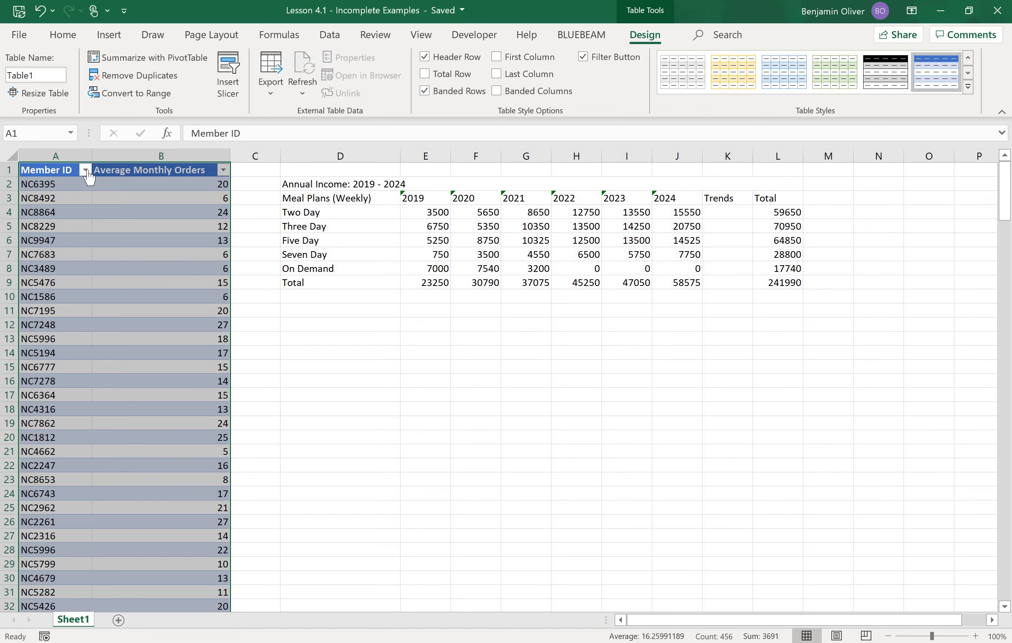
Filter the table's Member ID column to show only the first ID in the filter list
{"action": "left_click", "coordinate": [80, 198]}
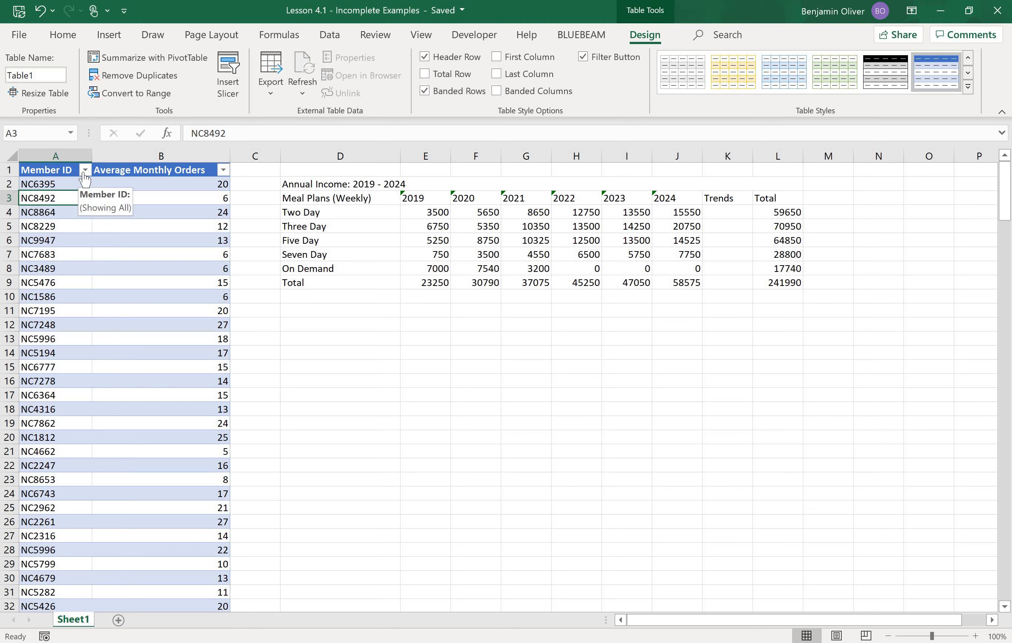
{"action": "left_click", "coordinate": [85, 171]}
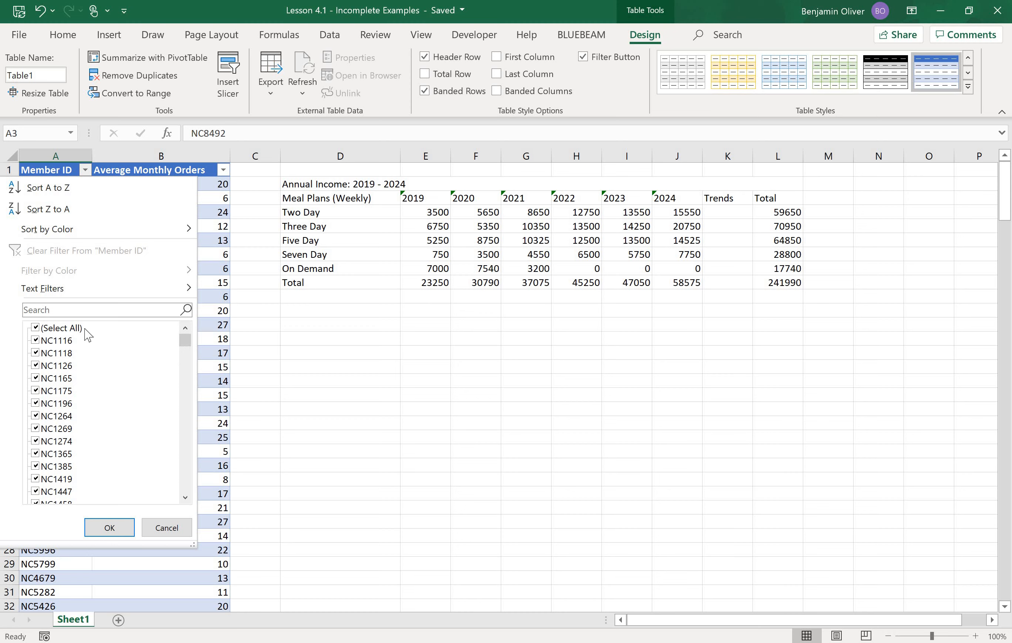
{"action": "left_click", "coordinate": [35, 329]}
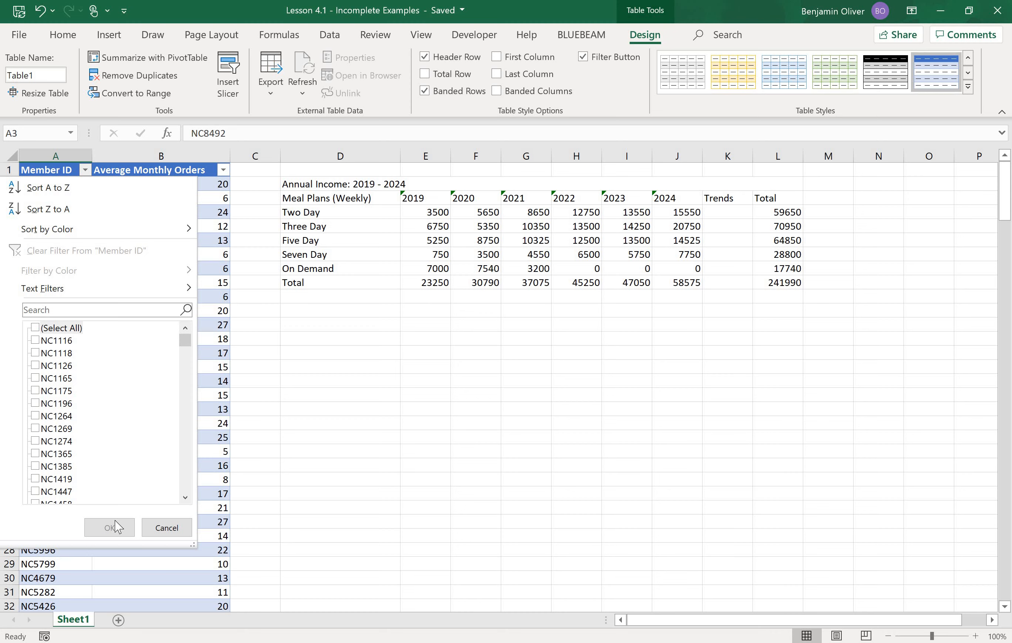
{"action": "left_click", "coordinate": [36, 340]}
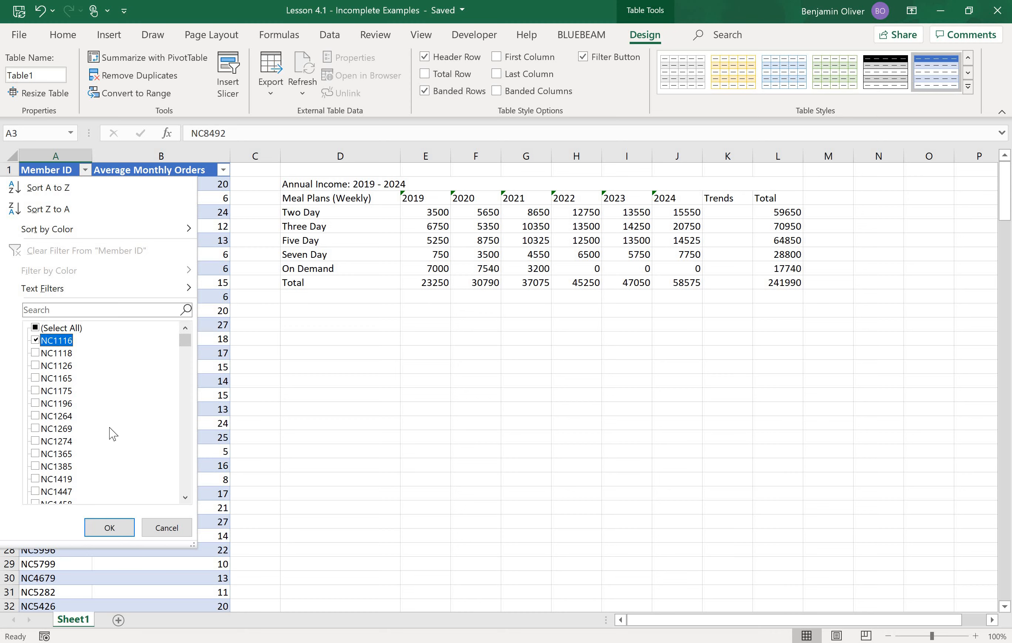
{"action": "left_click", "coordinate": [96, 525]}
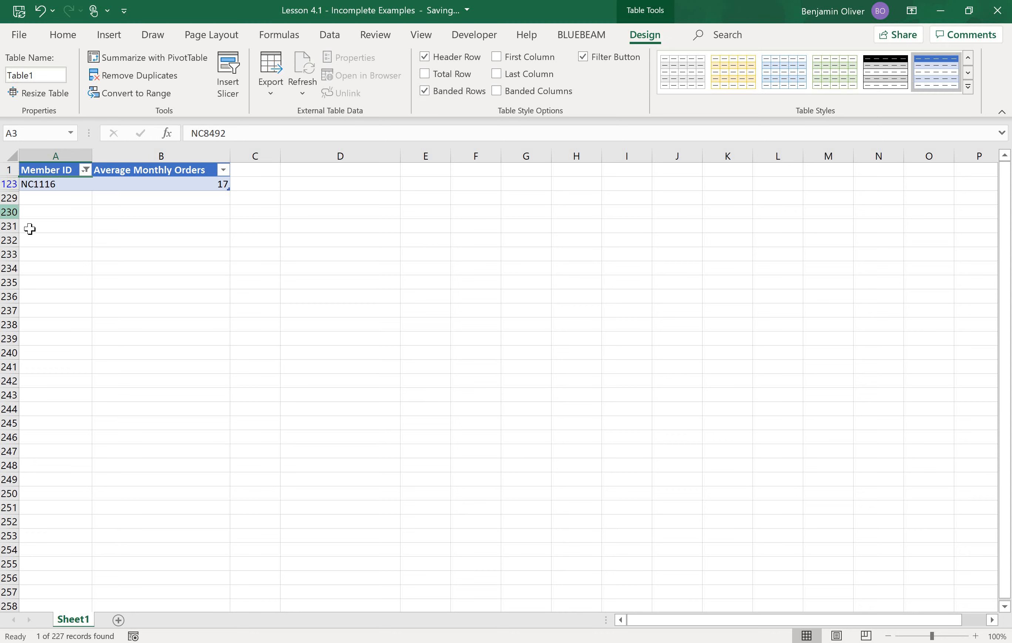
Reset the Member ID filter so that all members are included
{"action": "left_click", "coordinate": [86, 170]}
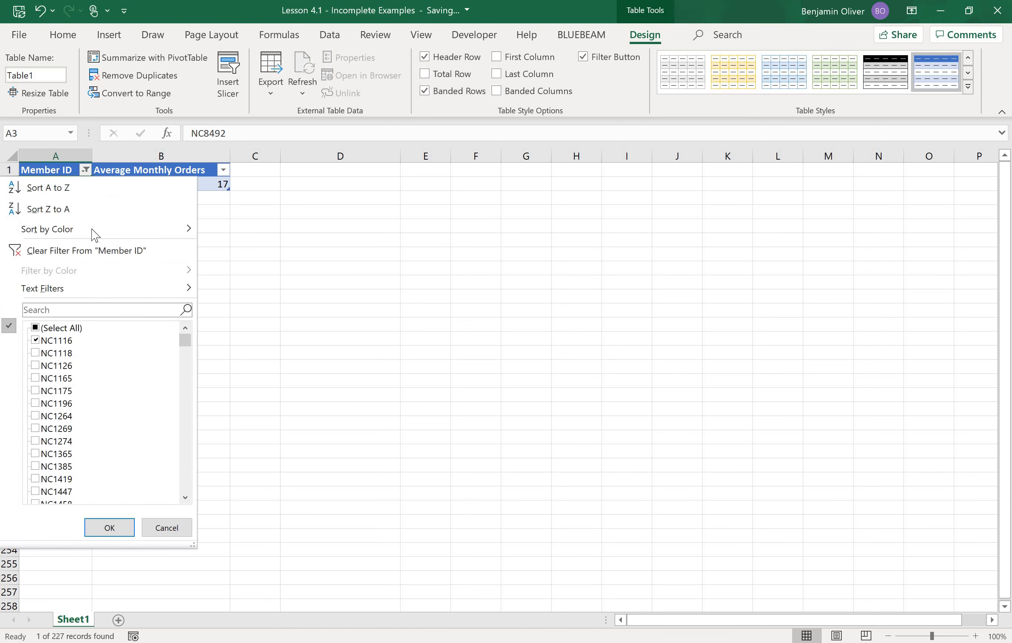
{"action": "left_click", "coordinate": [36, 329]}
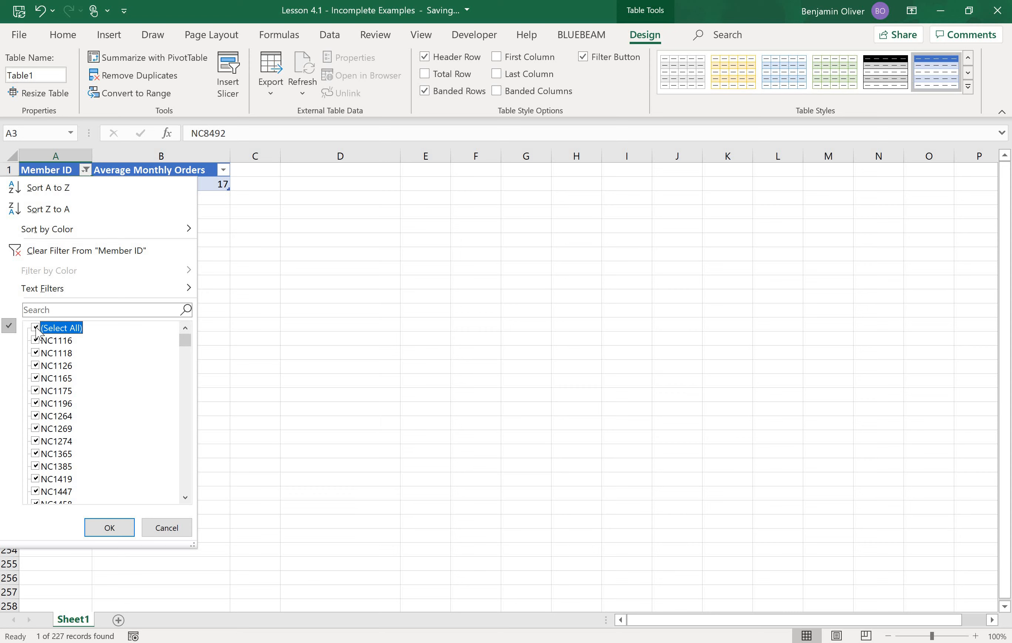
{"action": "left_click", "coordinate": [103, 524]}
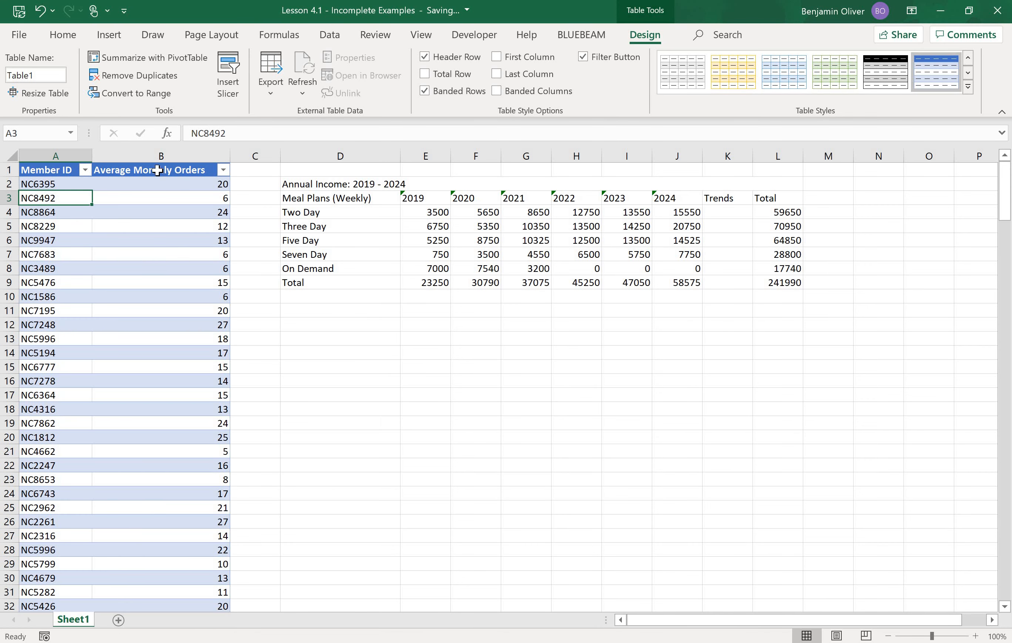
Examine the filter values offered for the Average Monthly Orders column, keeping all of them selected
{"action": "left_click", "coordinate": [183, 171]}
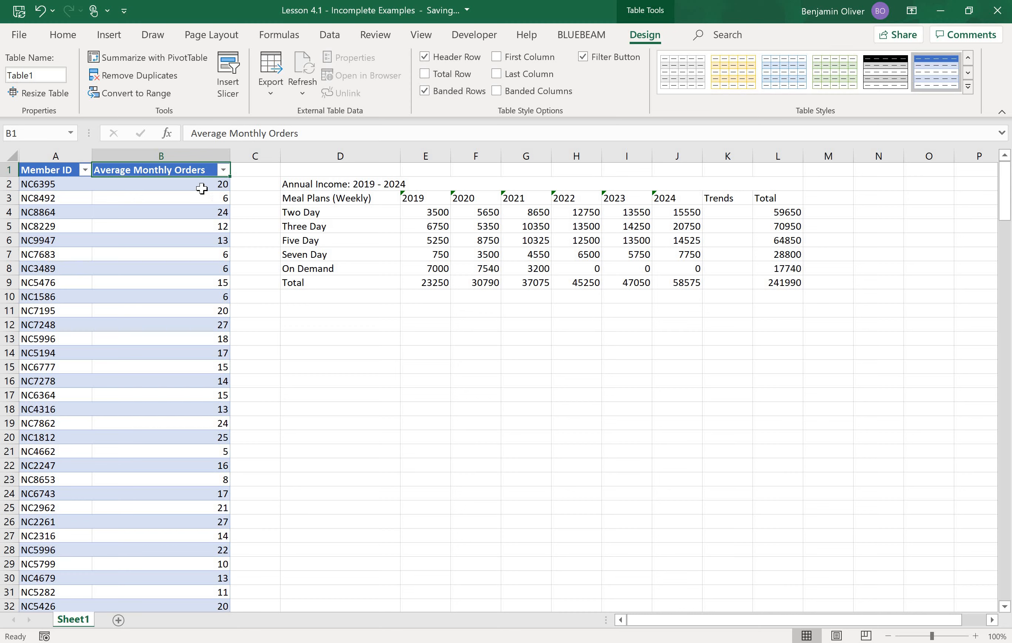
{"action": "left_click", "coordinate": [224, 170]}
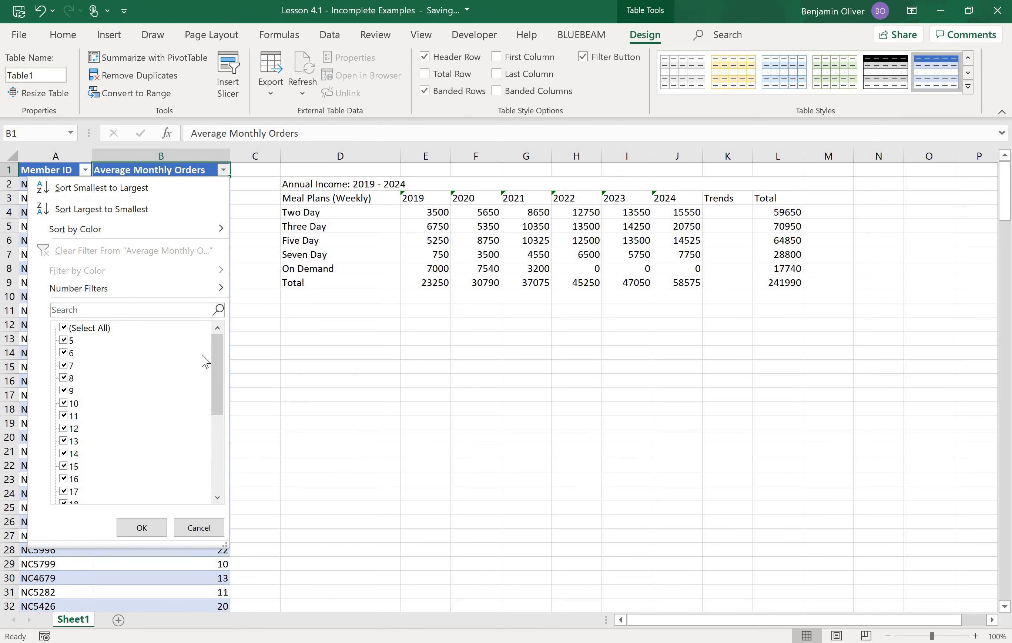
{"action": "left_click_drag", "start_coordinate": [221, 394], "coordinate": [232, 448]}
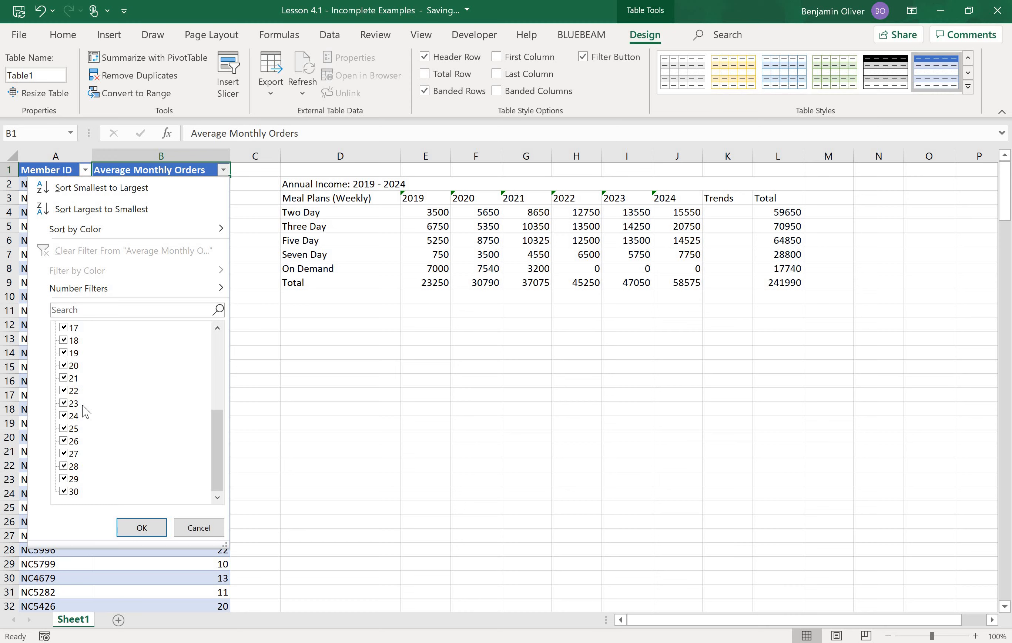
{"action": "scroll", "coordinate": [83, 407], "scroll_direction": "up", "scroll_amount": 5}
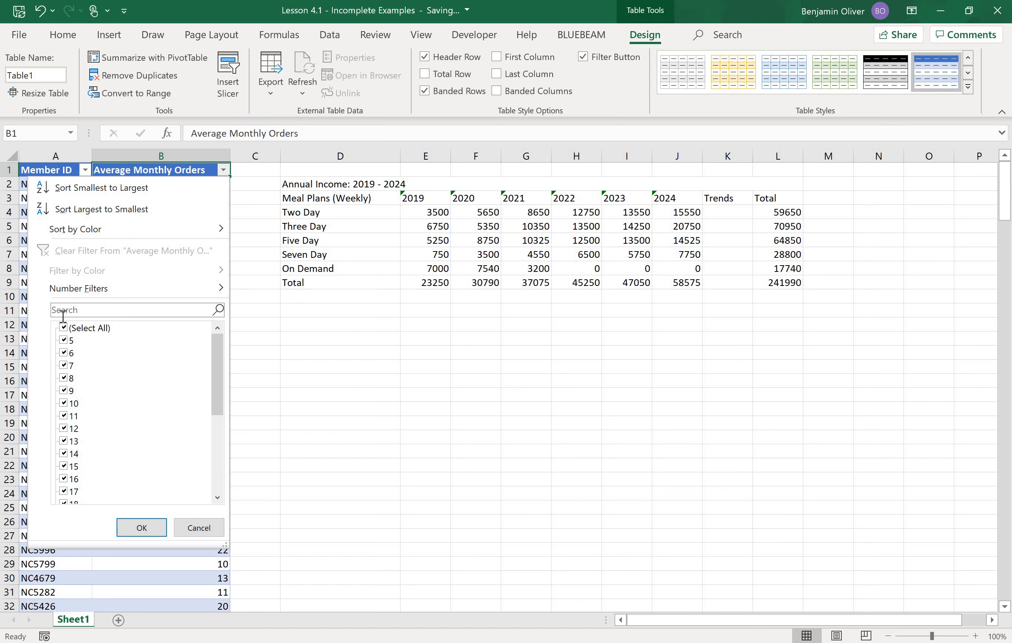
{"action": "left_click", "coordinate": [142, 528]}
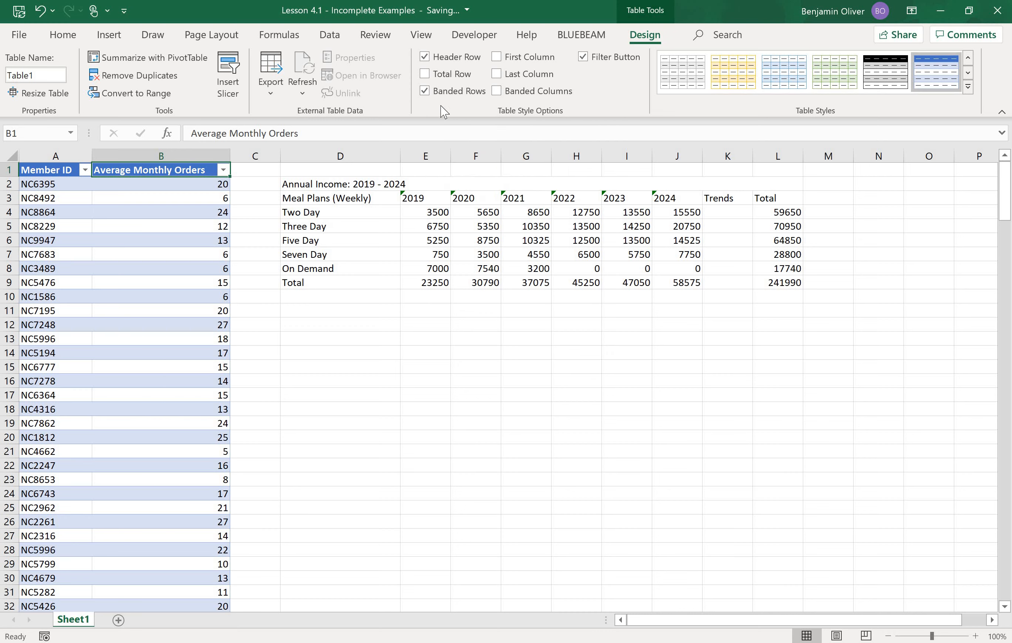
Try the First Column emphasis on the member orders table, and turn it off again
{"action": "left_click", "coordinate": [497, 60]}
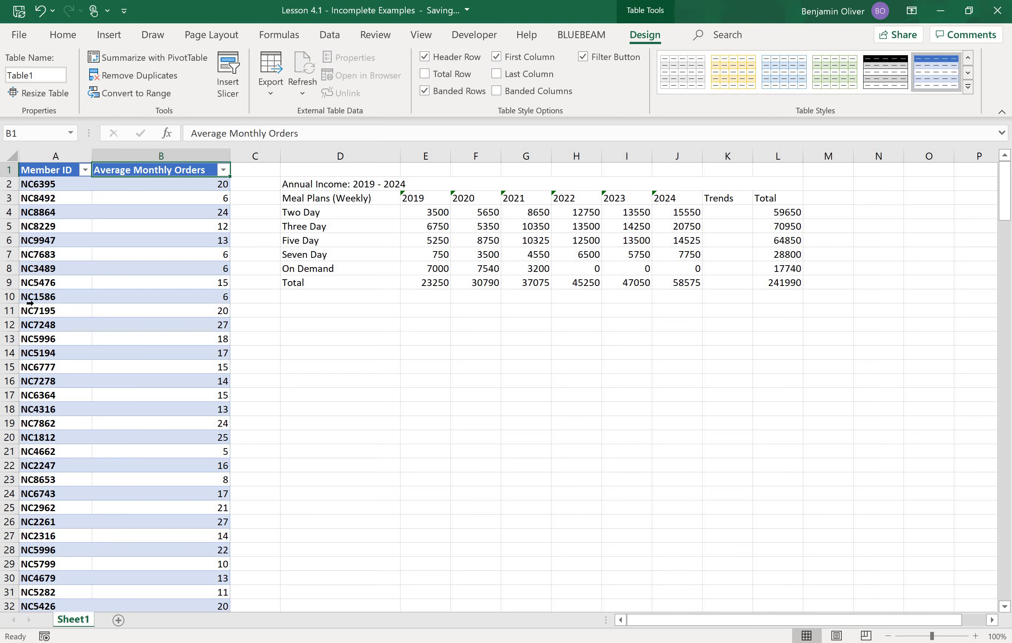
{"action": "left_click", "coordinate": [498, 60]}
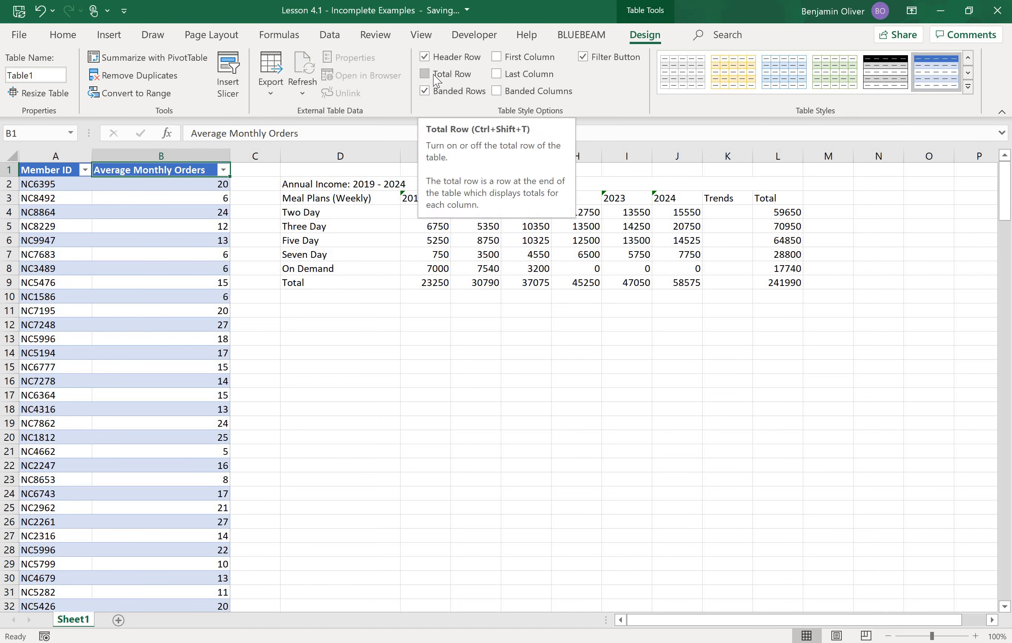
Add a total row below the last entry of the member orders table
{"action": "scroll", "coordinate": [212, 416], "scroll_direction": "down", "scroll_amount": 6}
{"action": "scroll", "coordinate": [212, 416], "scroll_direction": "down", "scroll_amount": 20}
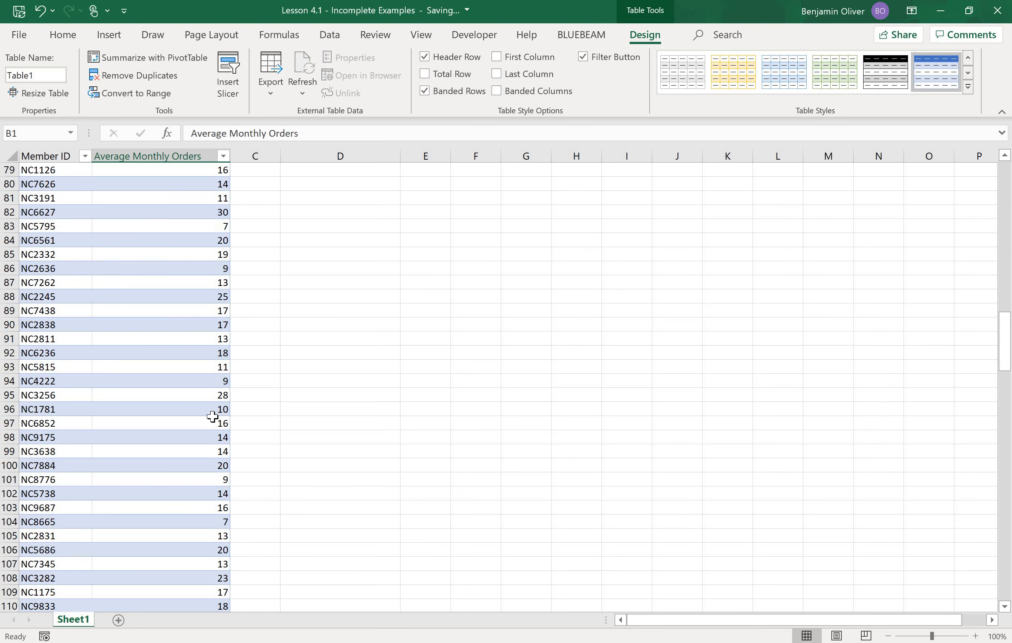
{"action": "scroll", "coordinate": [213, 416], "scroll_direction": "down", "scroll_amount": 20}
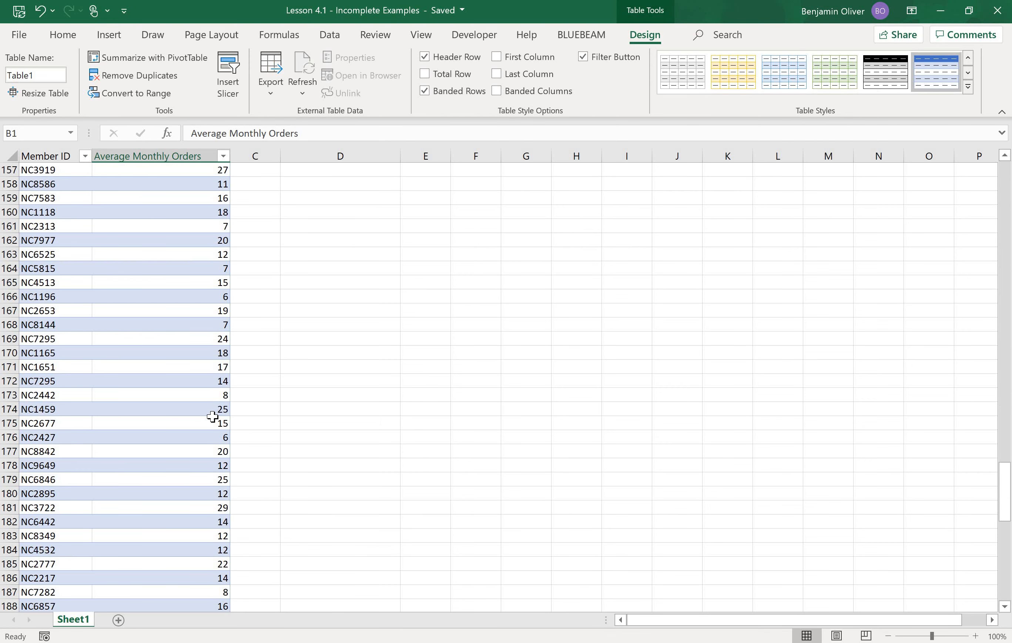
{"action": "scroll", "coordinate": [213, 416], "scroll_direction": "down", "scroll_amount": 8}
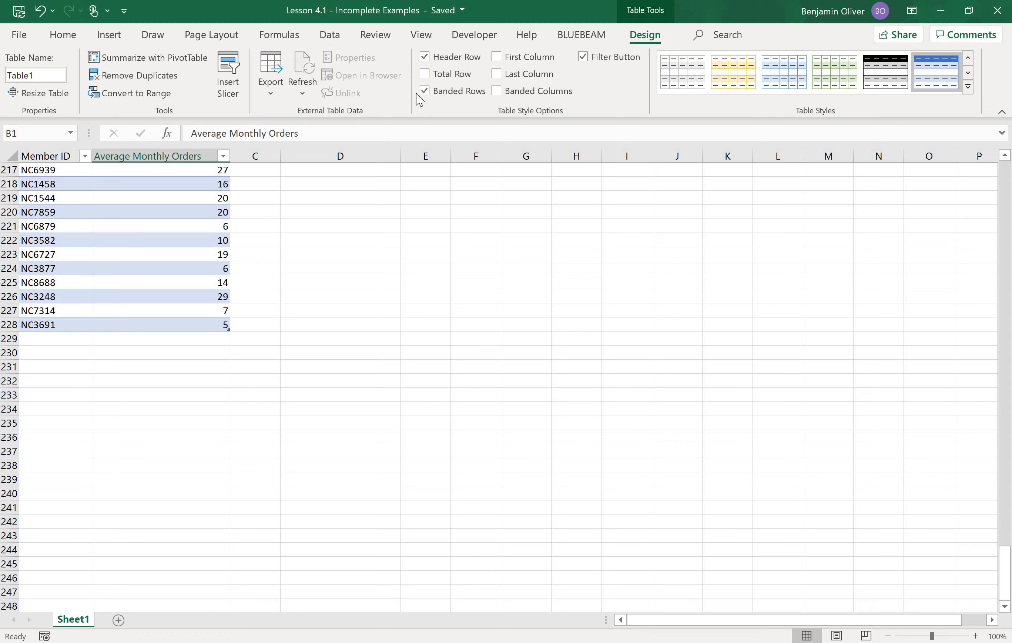
{"action": "left_click", "coordinate": [423, 75]}
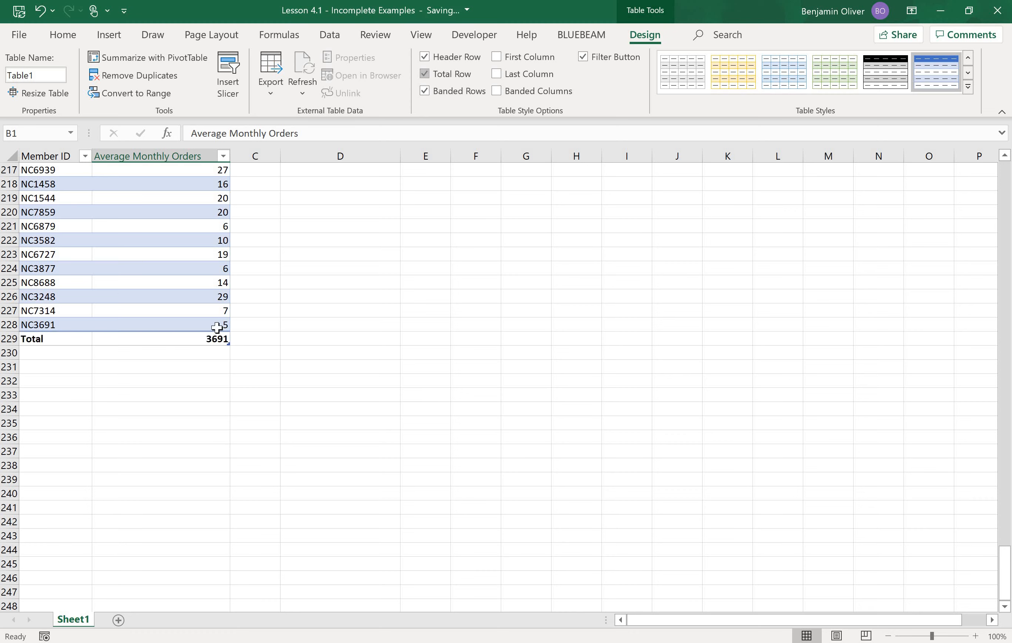
Look through the summary functions offered for the Average Monthly Orders total, and remove the total row from the member orders table
{"action": "left_click", "coordinate": [72, 339]}
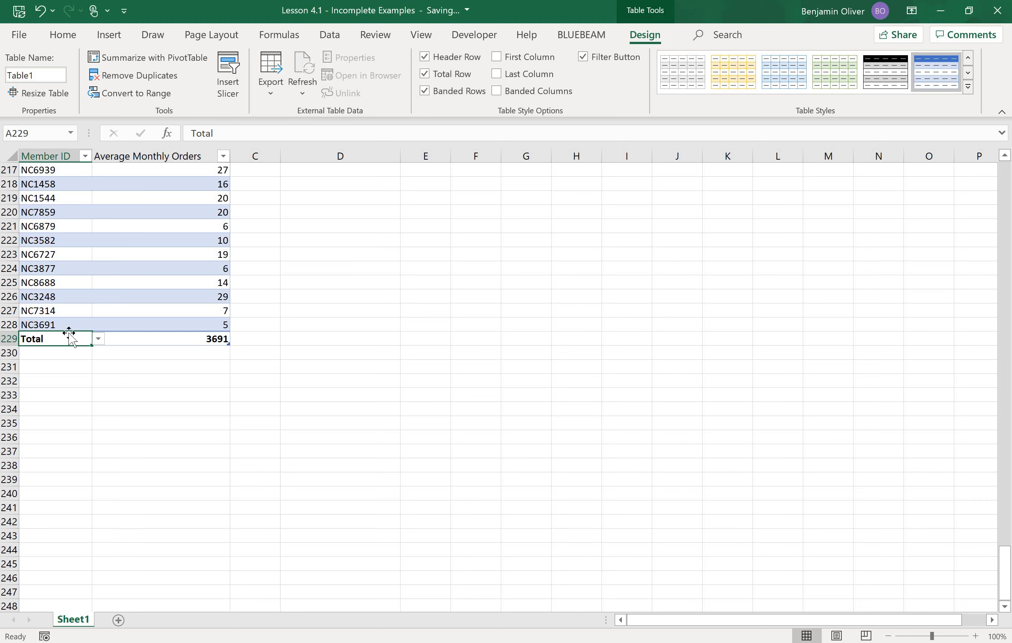
{"action": "left_click", "coordinate": [180, 336]}
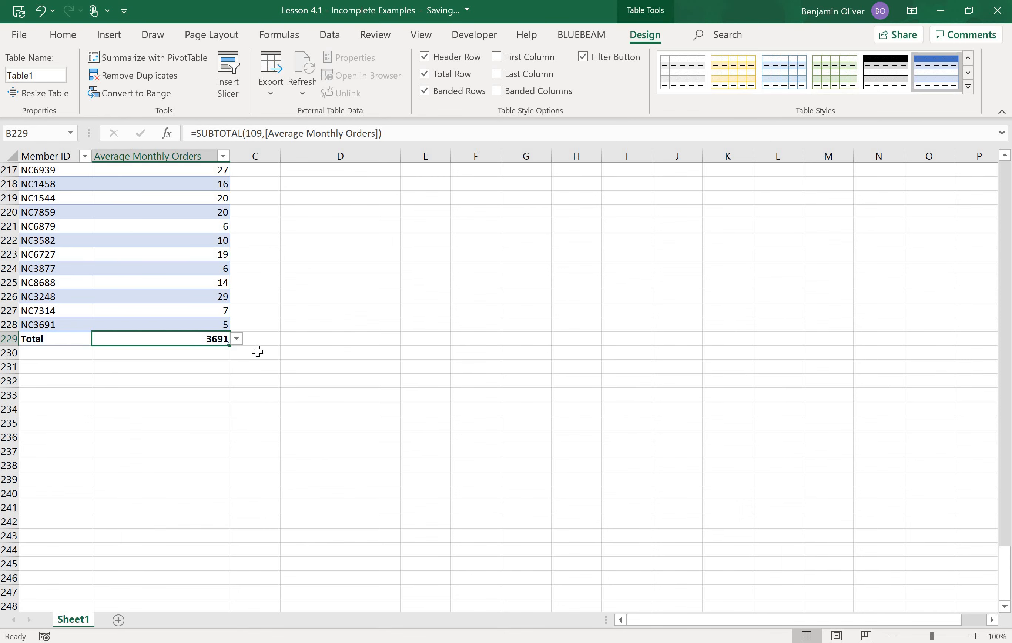
{"action": "left_click", "coordinate": [237, 338]}
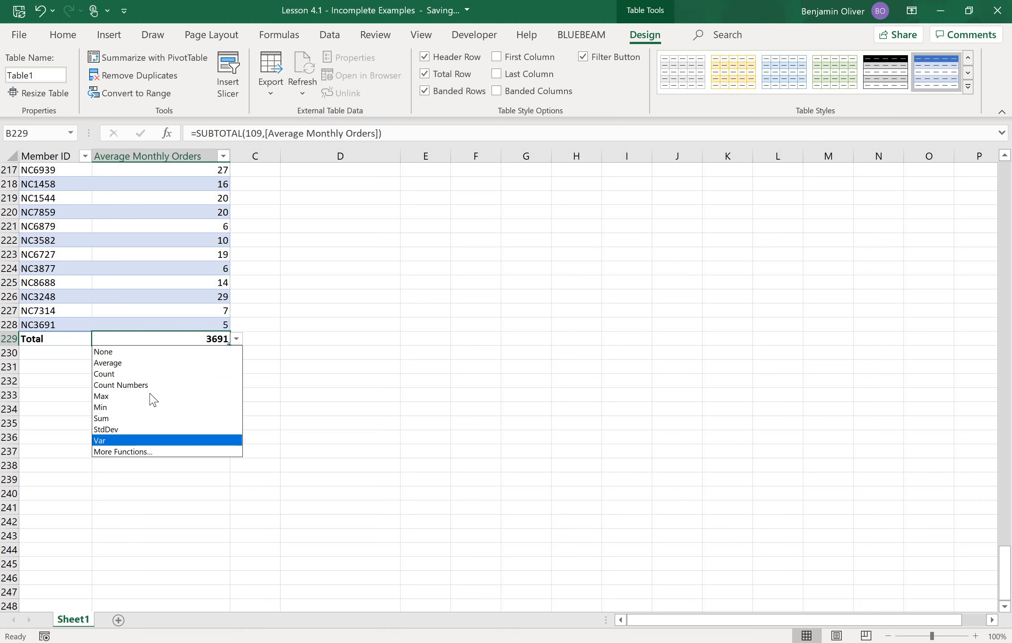
{"action": "key", "text": "Up"}
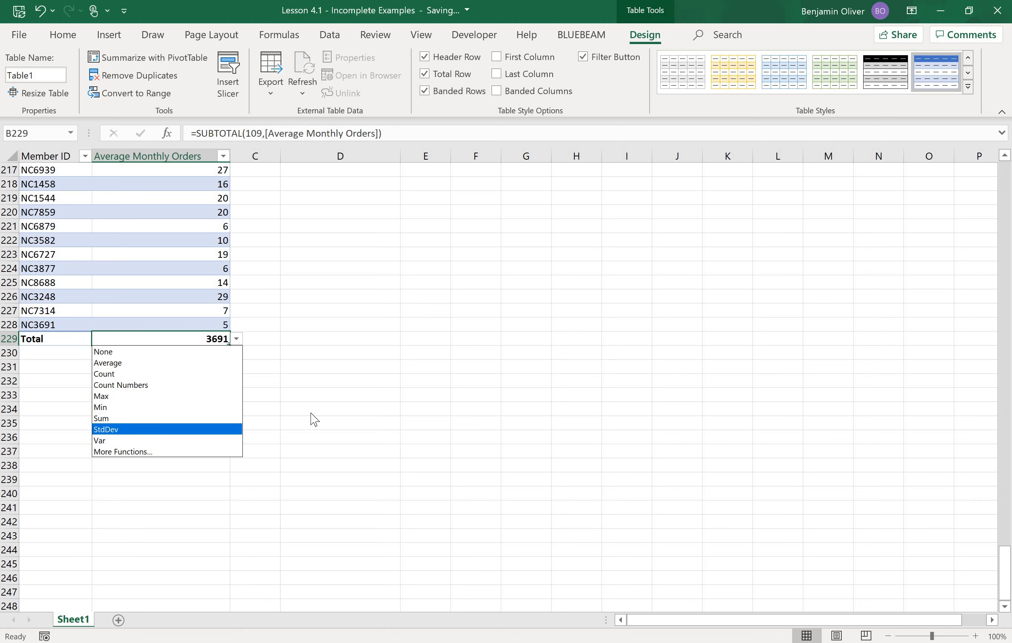
{"action": "key", "text": "Escape"}
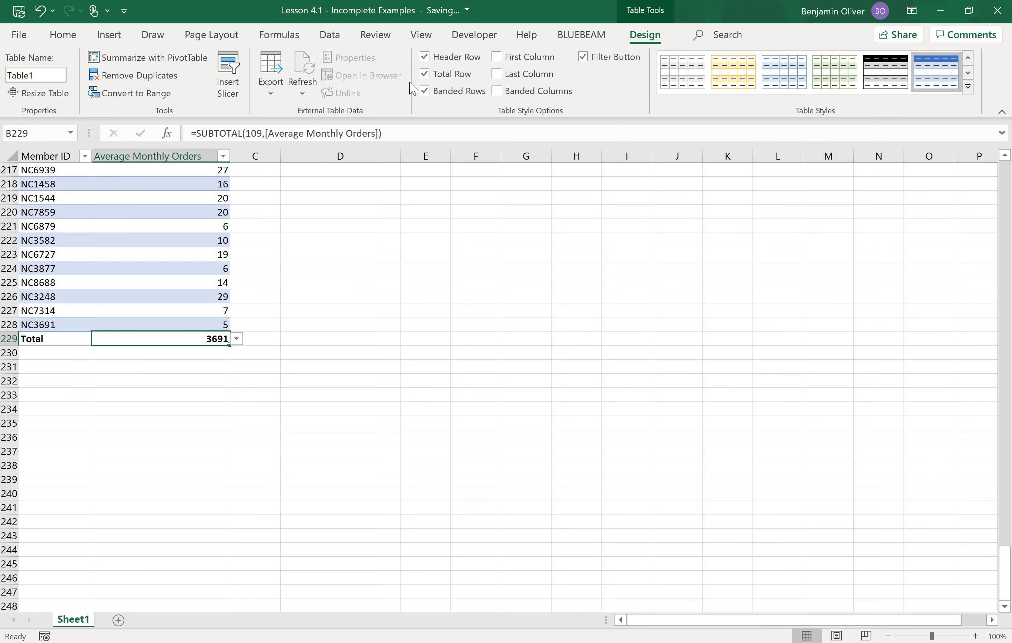
{"action": "left_click", "coordinate": [431, 80]}
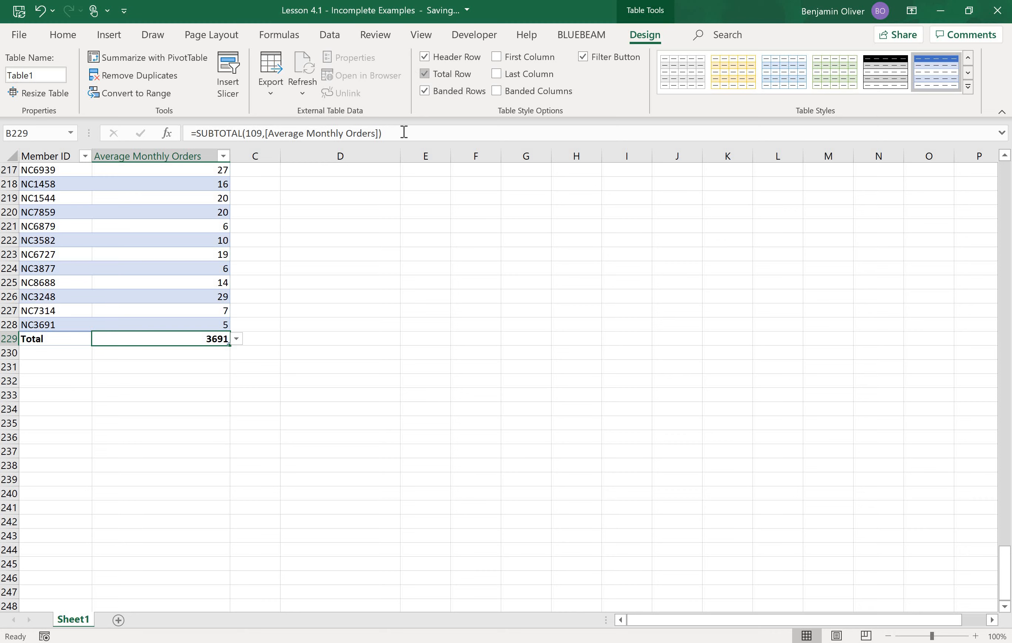
{"action": "left_click", "coordinate": [361, 311]}
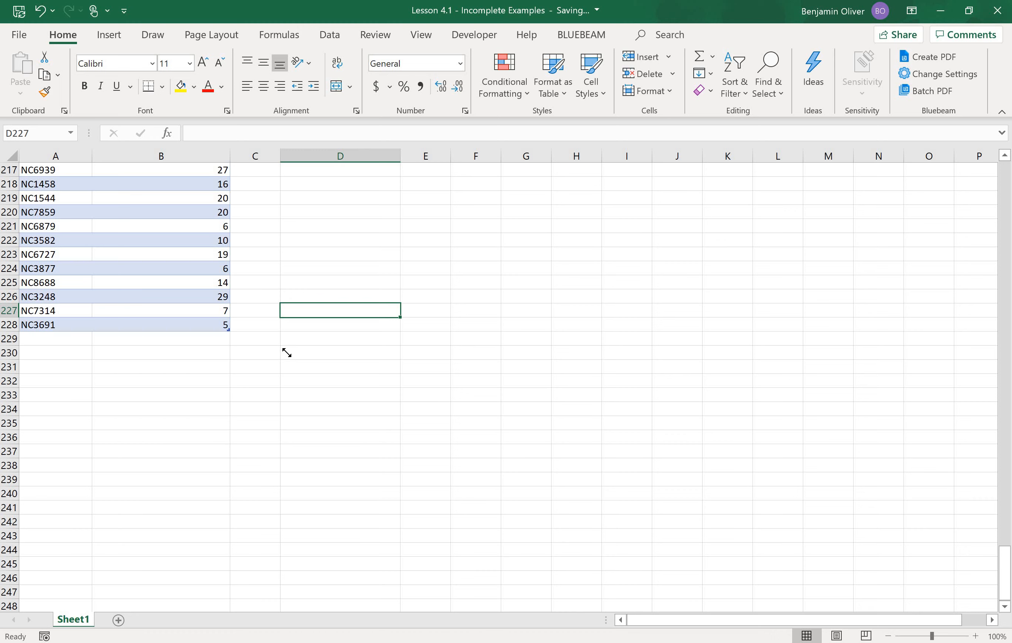
Try extending the member orders table down to row 238 and across to column C, and undo both size changes
{"action": "left_click_drag", "start_coordinate": [287, 352], "coordinate": [288, 375]}
{"action": "left_click_drag", "start_coordinate": [286, 424], "coordinate": [383, 484]}
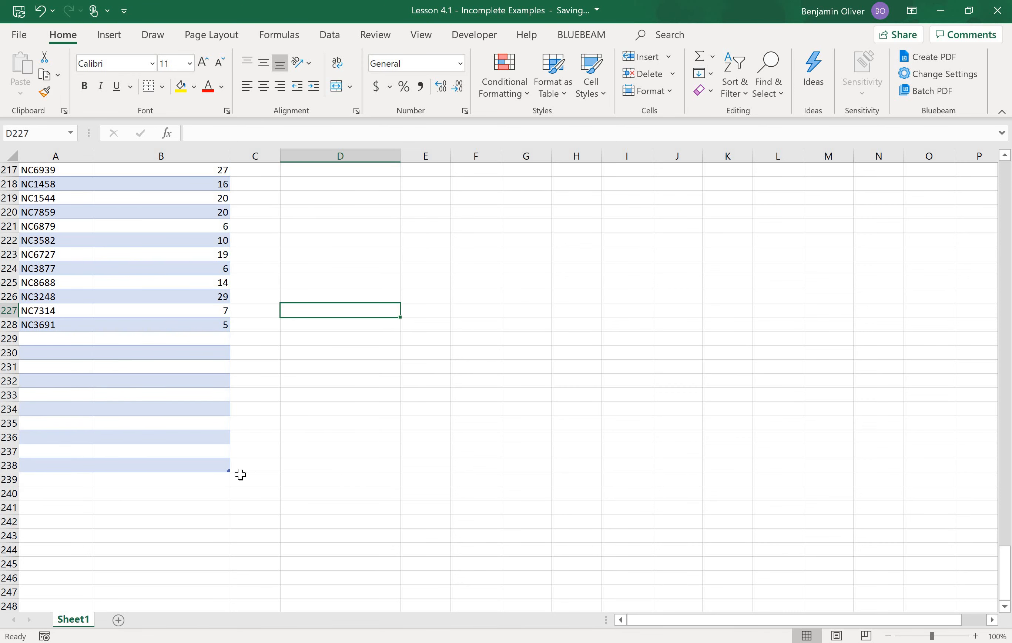
{"action": "left_click_drag", "start_coordinate": [286, 476], "coordinate": [420, 489]}
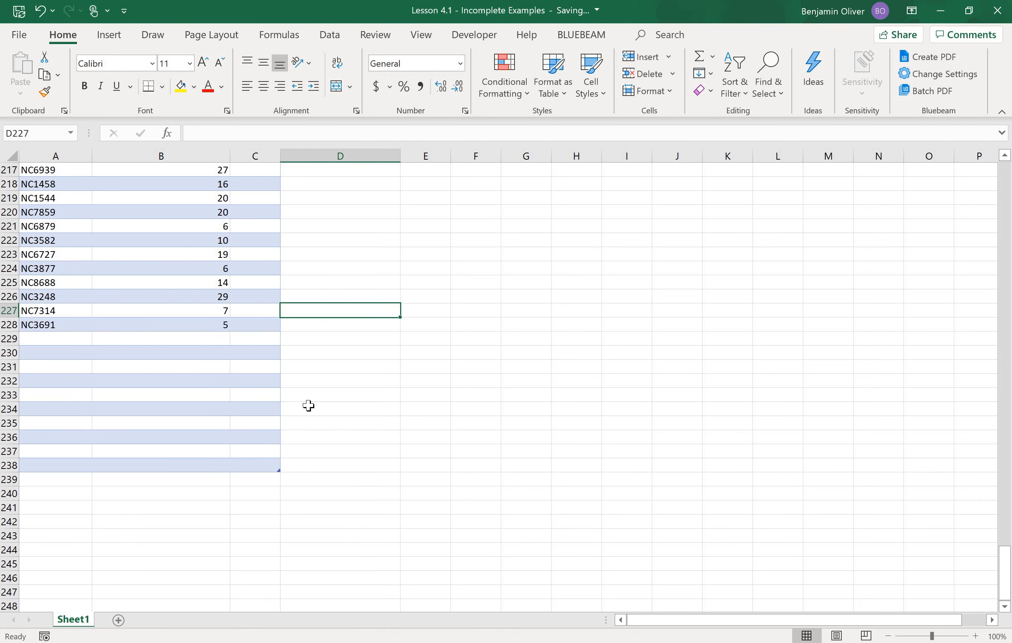
{"action": "key", "text": "ctrl+z"}
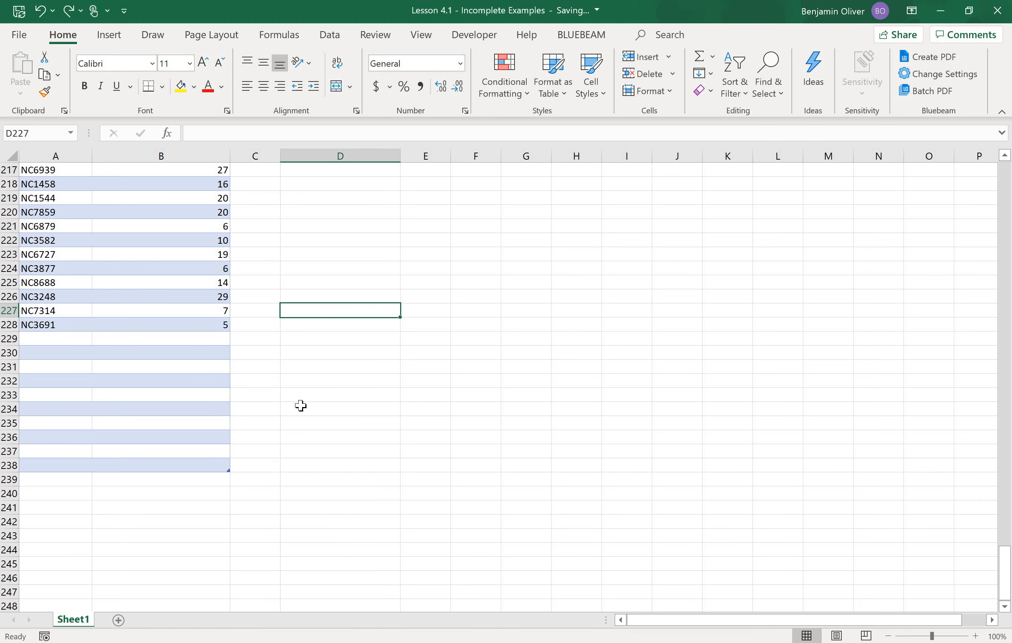
{"action": "key", "text": "ctrl+z"}
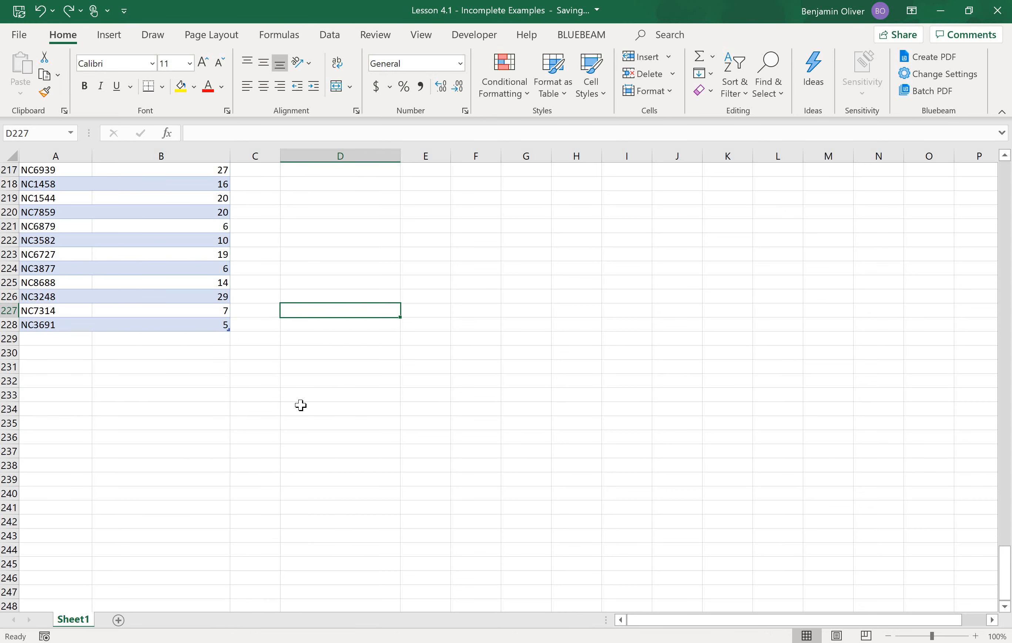
Try adding a new member ID in cell A229 directly below the table, and undo the entry
{"action": "left_click", "coordinate": [38, 339]}
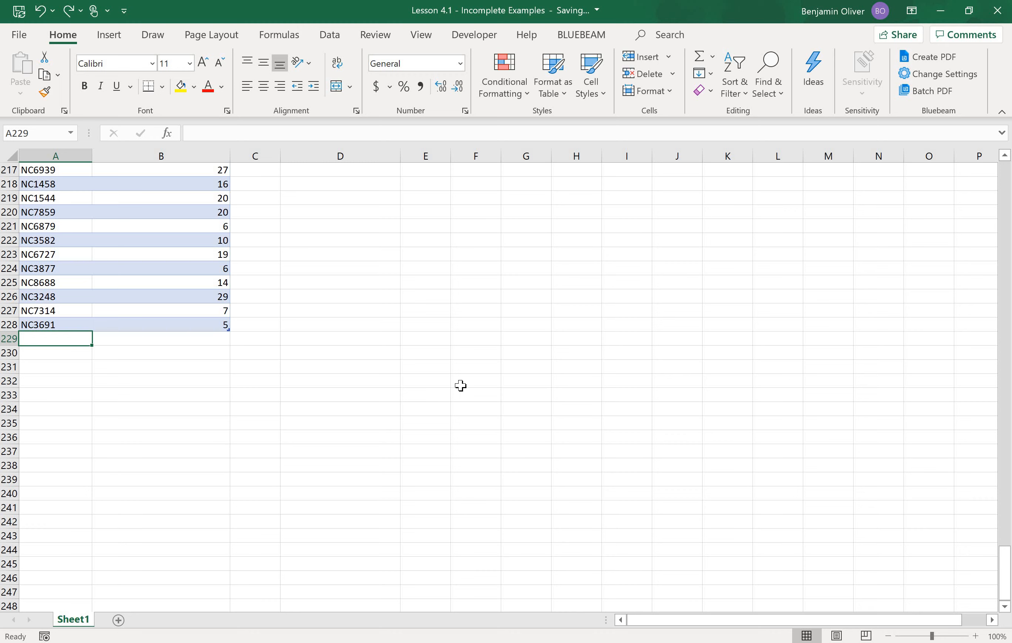
{"action": "type", "text": "N"}
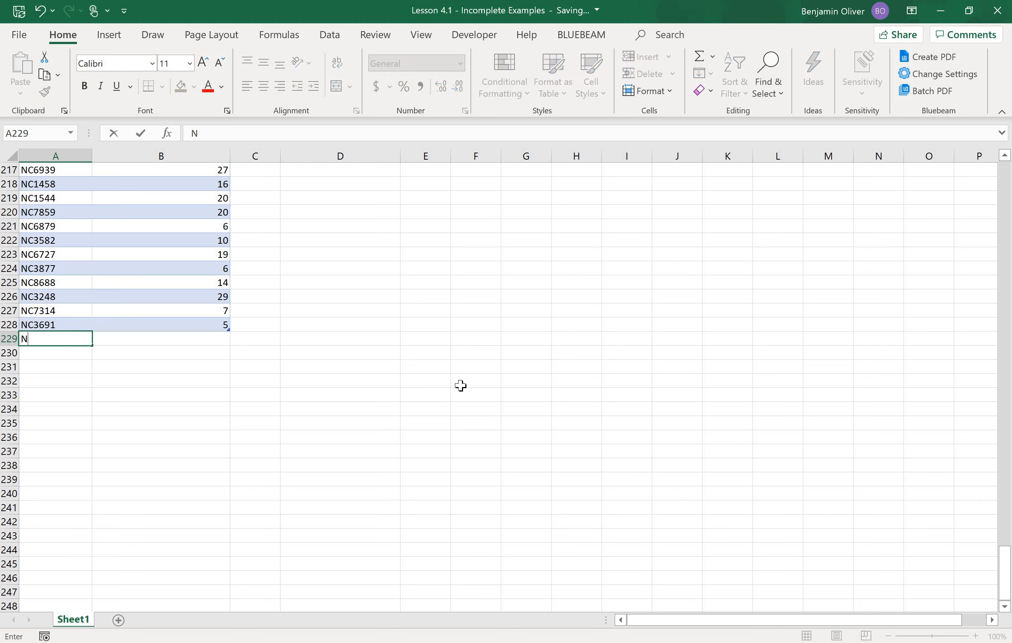
{"action": "type", "text": "C4567"}
{"action": "key", "text": "Return"}
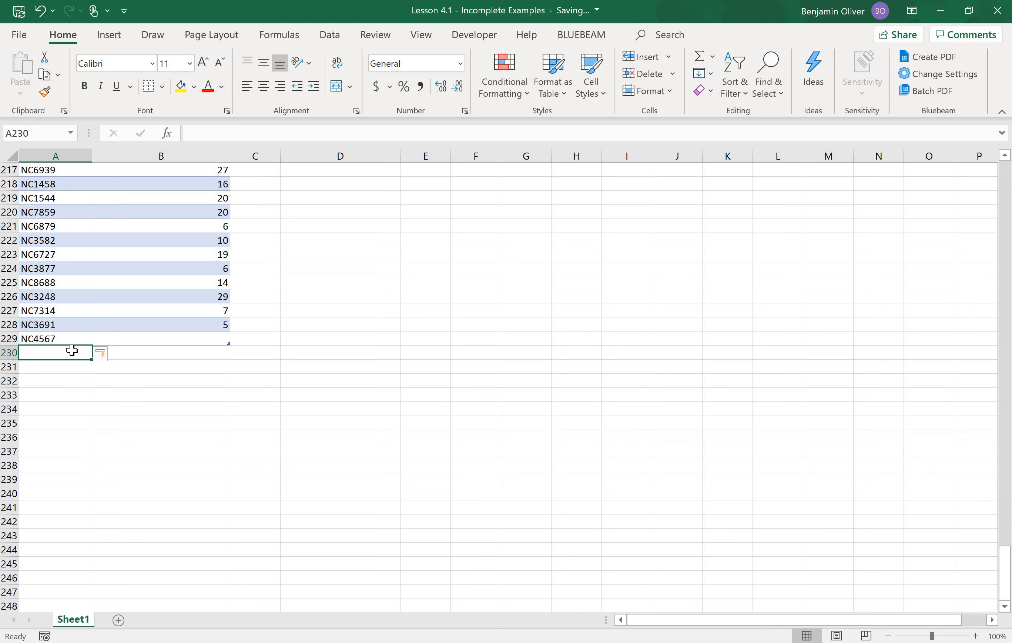
{"action": "key", "text": "ctrl+z"}
{"action": "key", "text": "Delete"}
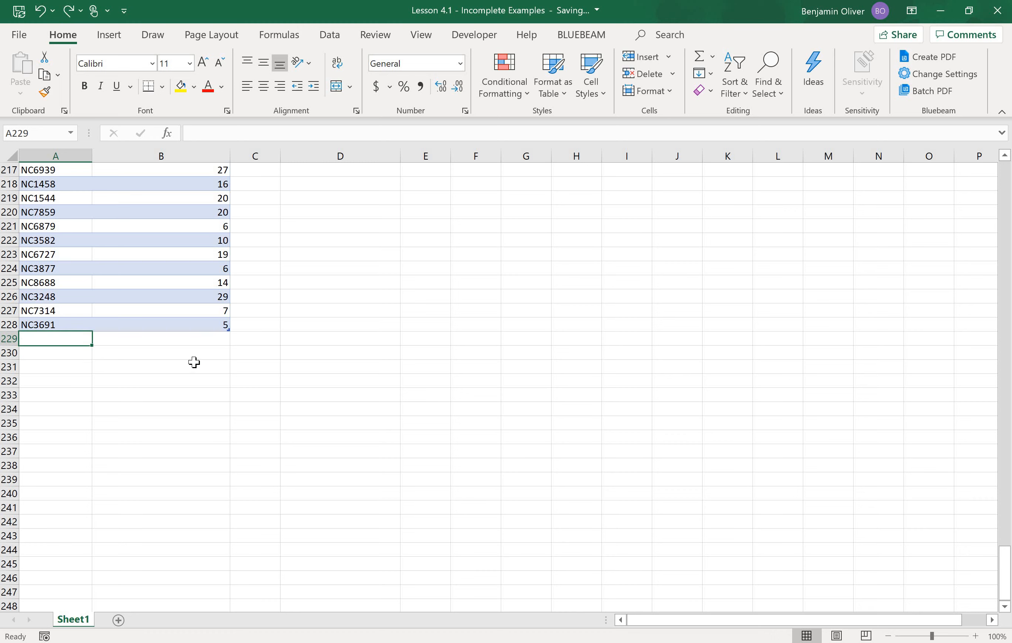
Apply the green banded table style with a solid green header to the member orders table
{"action": "scroll", "coordinate": [195, 362], "scroll_direction": "up", "scroll_amount": 20}
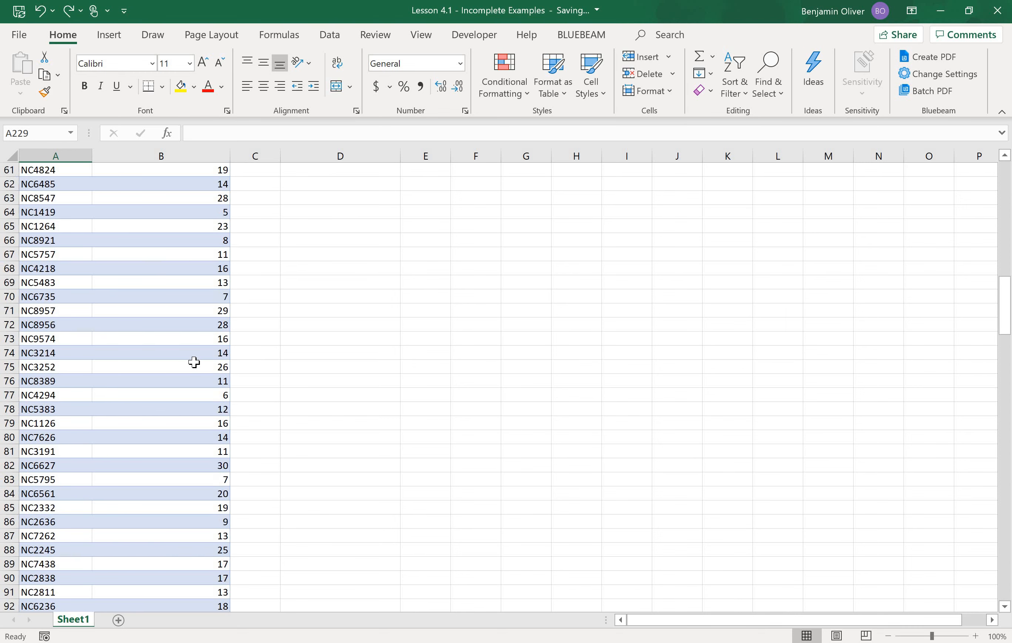
{"action": "scroll", "coordinate": [194, 362], "scroll_direction": "up", "scroll_amount": 2}
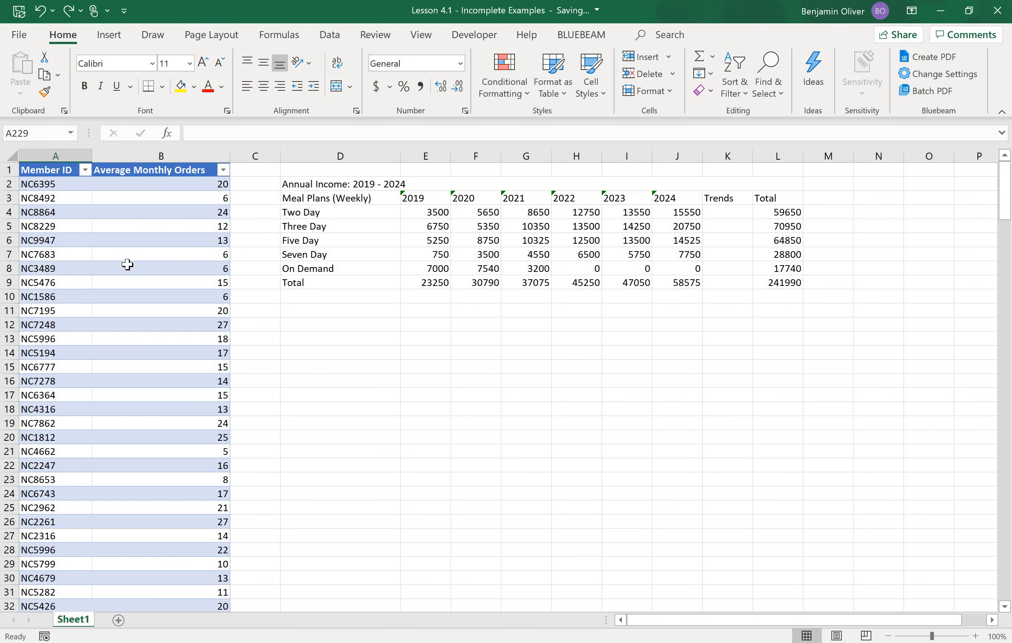
{"action": "left_click", "coordinate": [57, 186]}
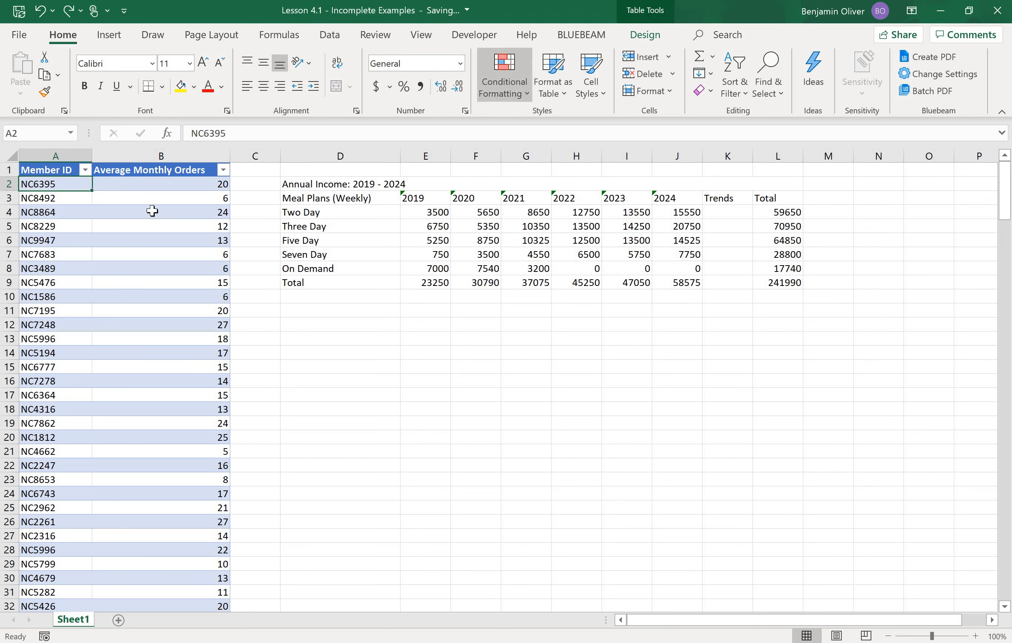
{"action": "left_click", "coordinate": [95, 216]}
{"action": "left_click", "coordinate": [69, 216]}
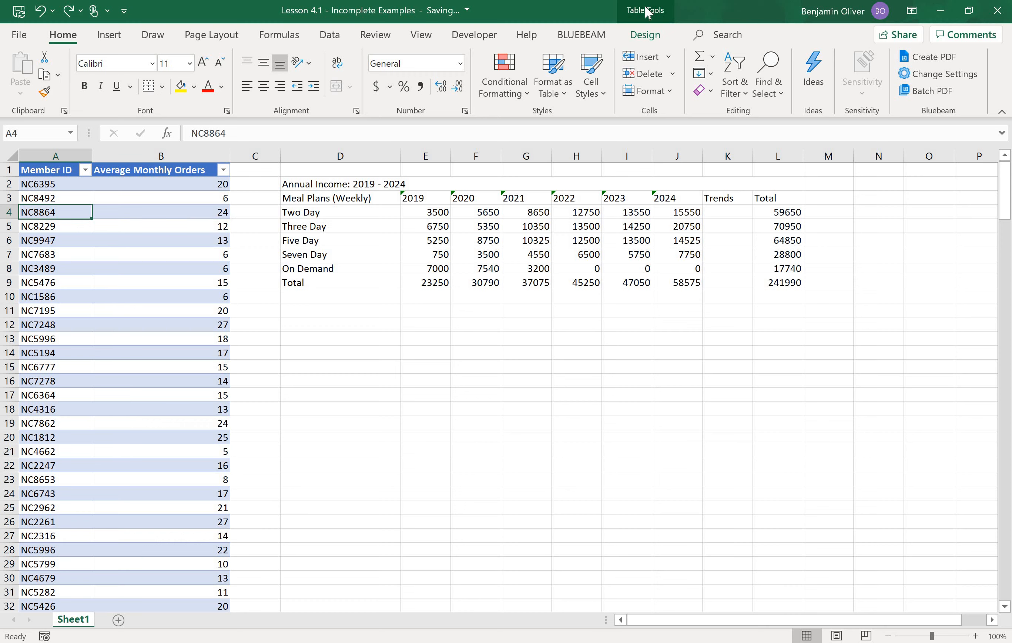
{"action": "left_click", "coordinate": [484, 376]}
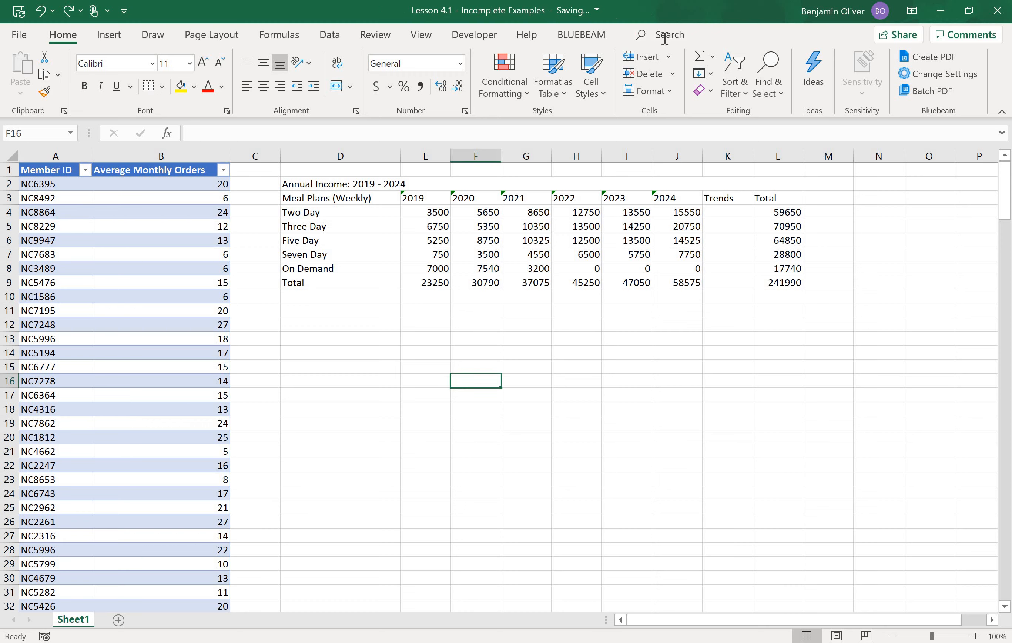
{"action": "left_click", "coordinate": [57, 183]}
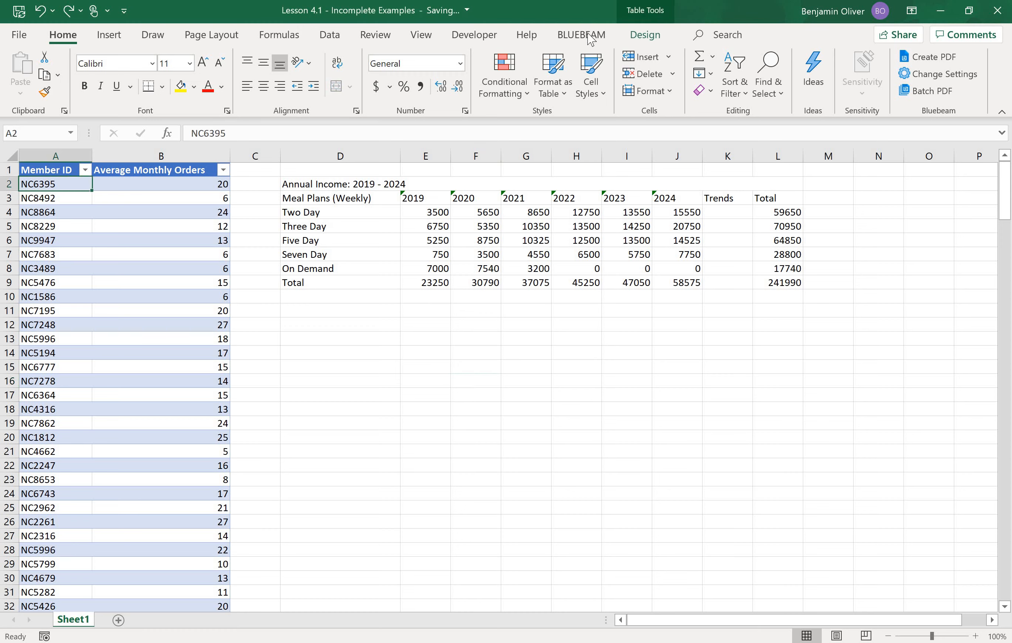
{"action": "left_click", "coordinate": [654, 35]}
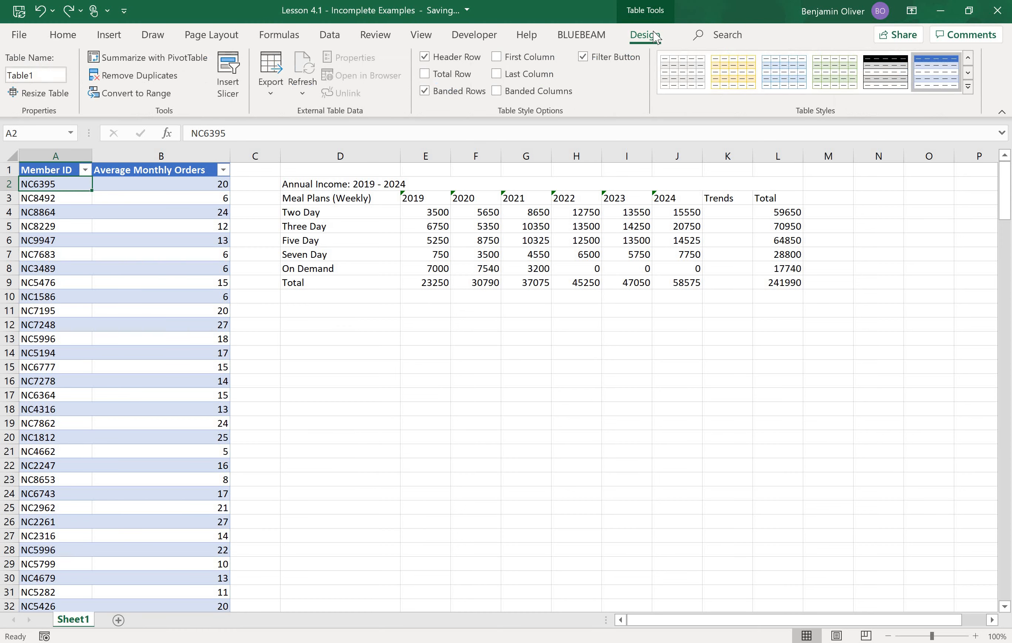
{"action": "left_click", "coordinate": [968, 72]}
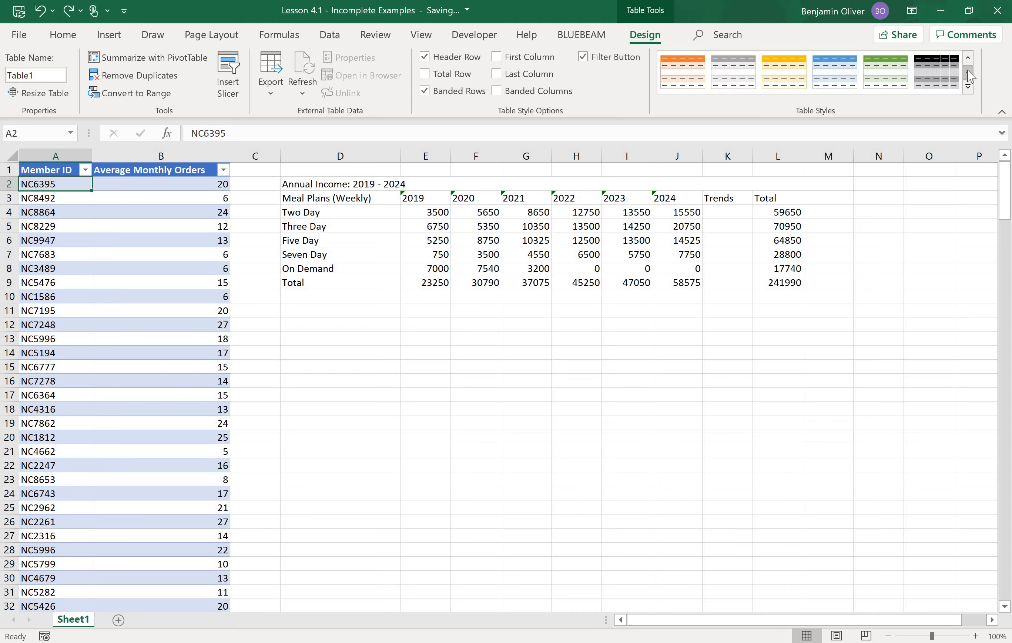
{"action": "left_click", "coordinate": [891, 81]}
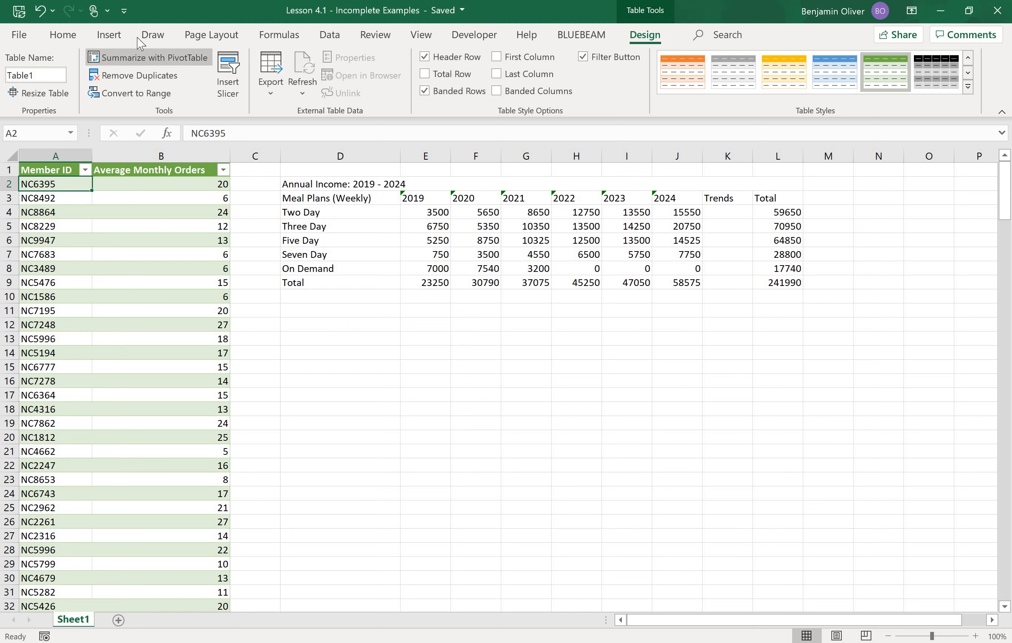
Insert a histogram of the average monthly orders and place it below the annual income data, starting around row 11
{"action": "left_click", "coordinate": [108, 40]}
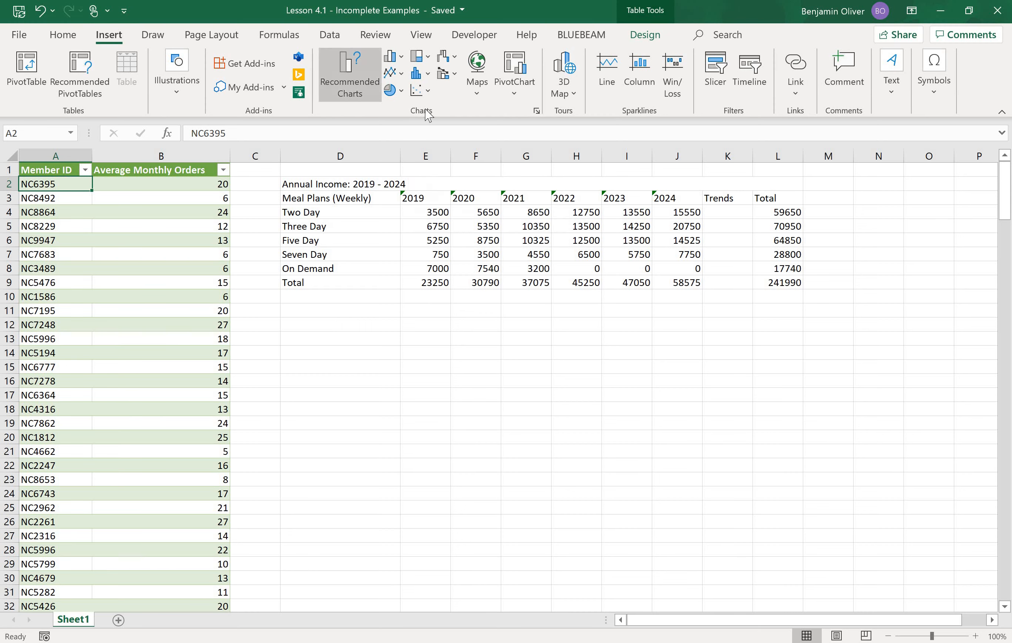
{"action": "left_click", "coordinate": [423, 77]}
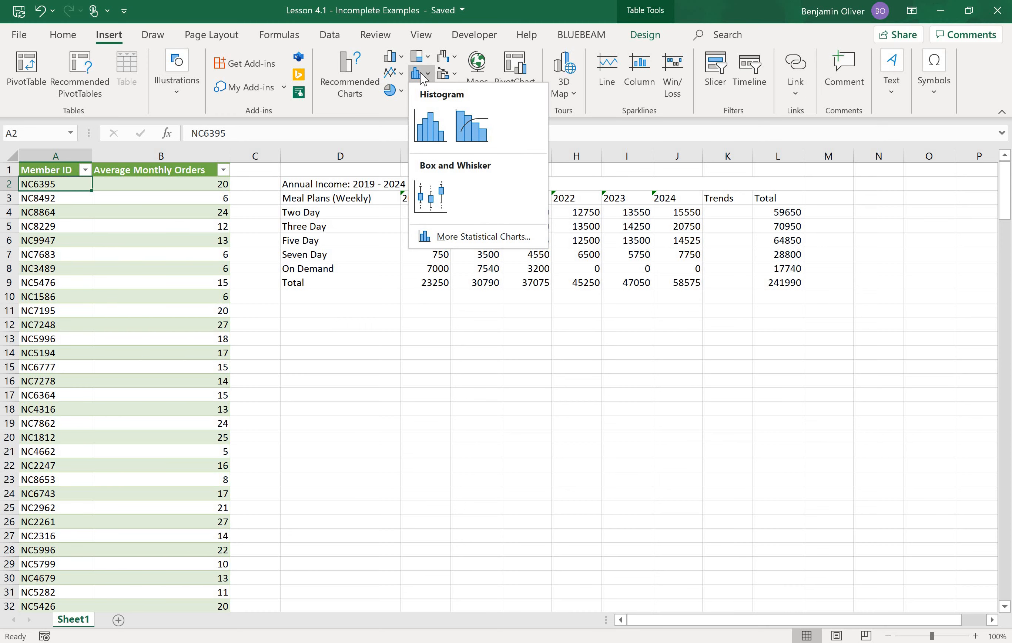
{"action": "left_click", "coordinate": [428, 123]}
{"action": "left_click_drag", "start_coordinate": [407, 283], "coordinate": [360, 310]}
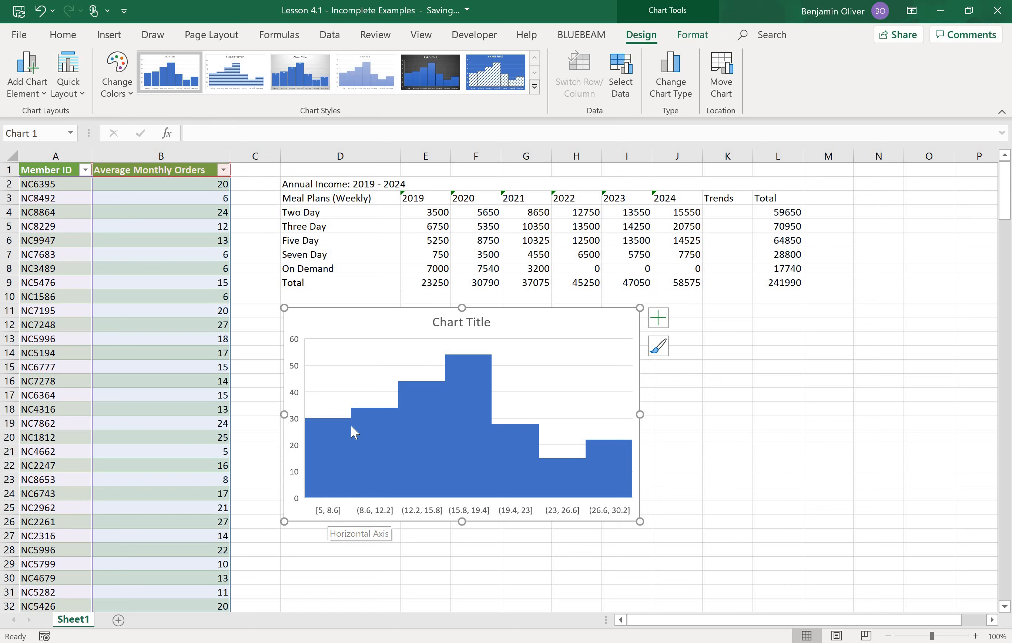
Set the bin width of the histogram's horizontal axis to 5
{"action": "left_click", "coordinate": [328, 512]}
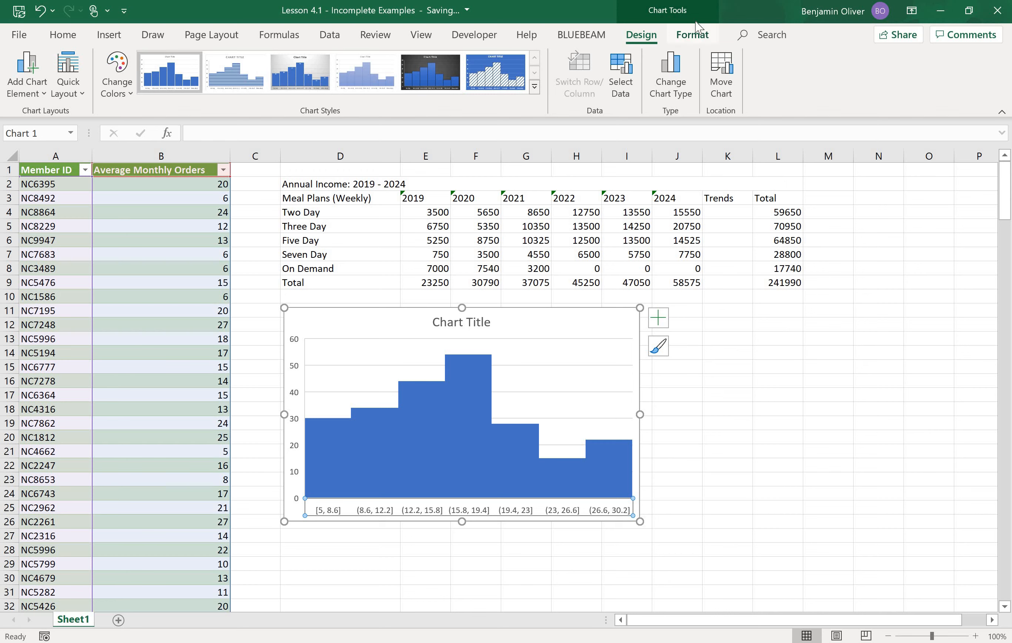
{"action": "left_click", "coordinate": [687, 41]}
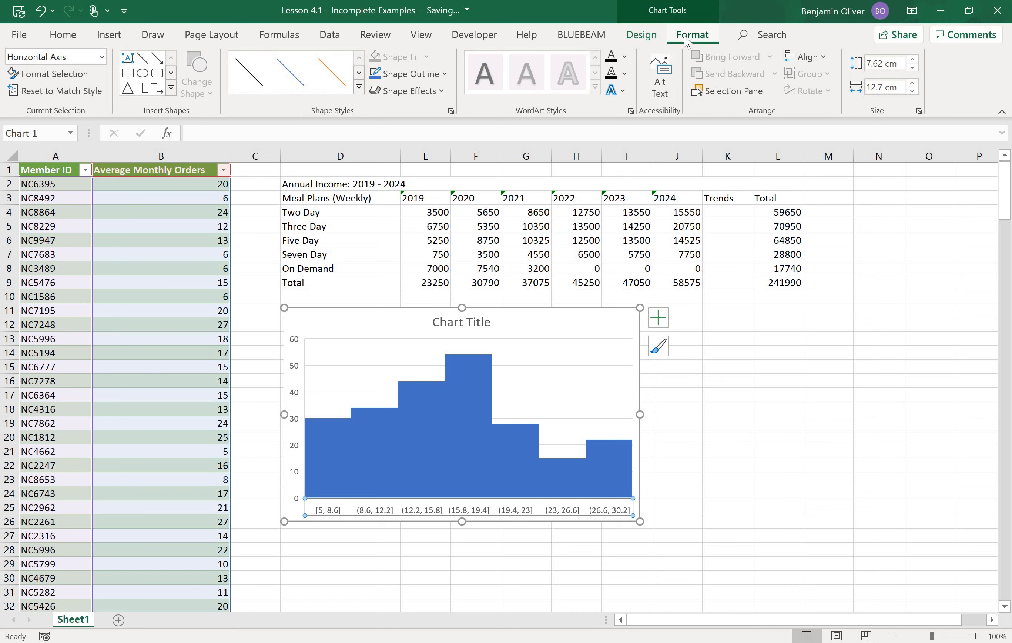
{"action": "left_click", "coordinate": [46, 78]}
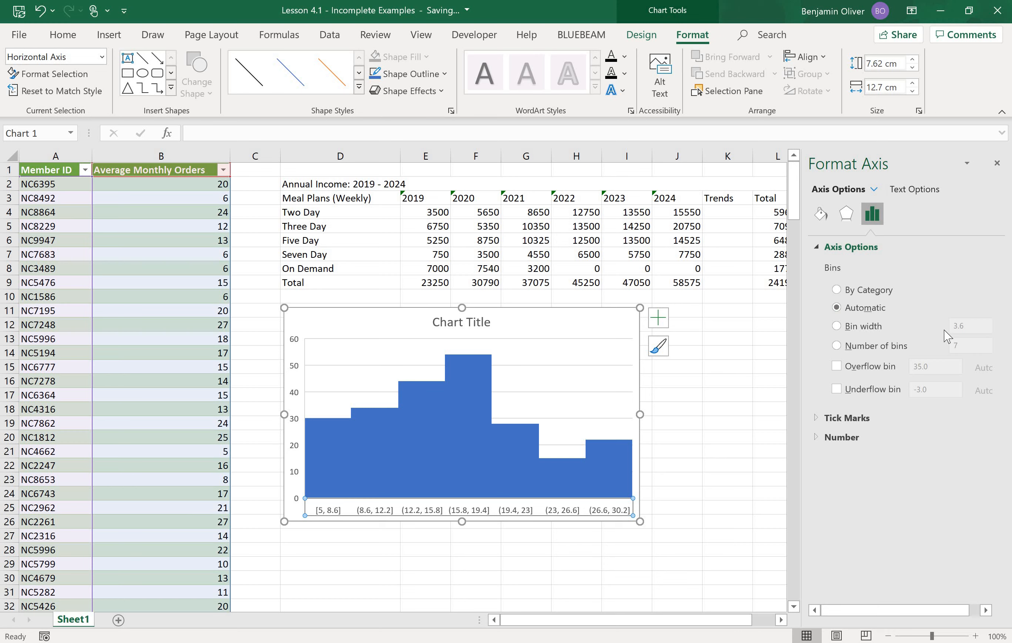
{"action": "left_click", "coordinate": [851, 332]}
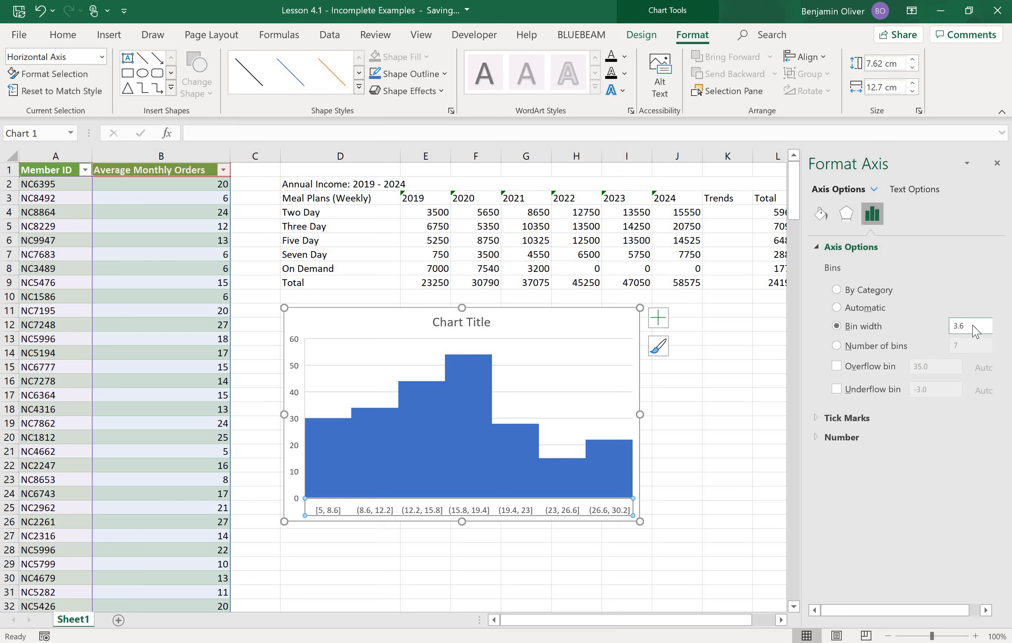
{"action": "left_click_drag", "start_coordinate": [974, 326], "coordinate": [946, 331]}
{"action": "type", "text": "5"}
{"action": "key", "text": "Return"}
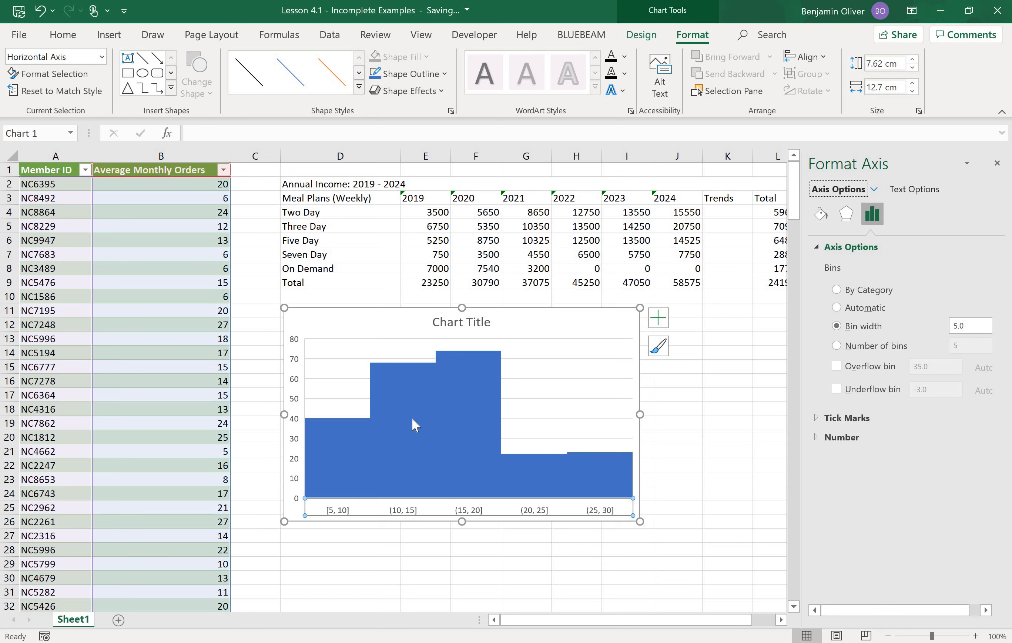
{"action": "mouse_move", "coordinate": [474, 407]}
{"action": "left_click", "coordinate": [364, 560]}
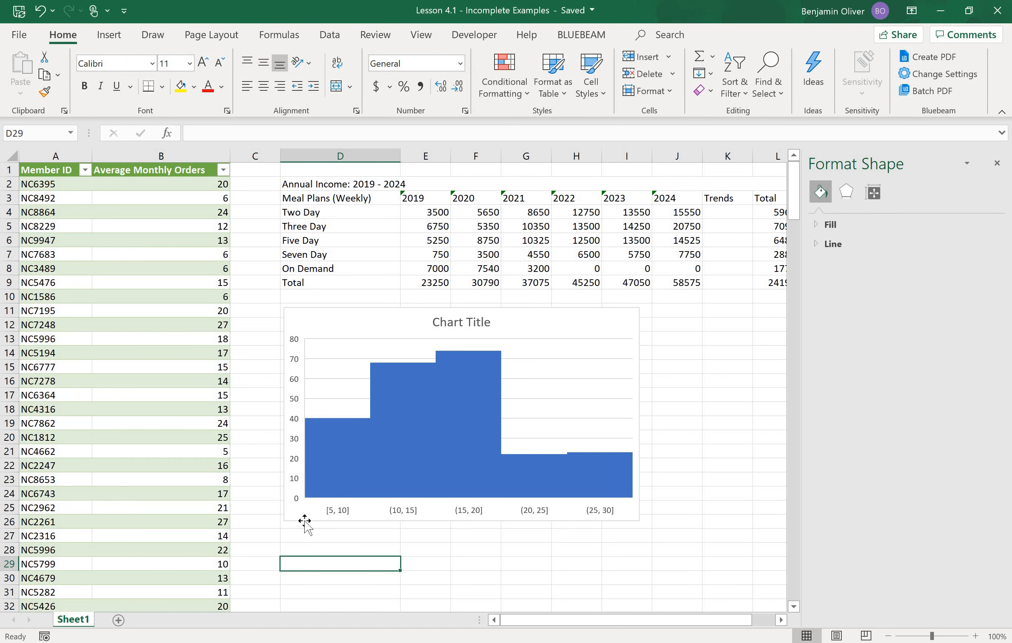
Replace the histogram's placeholder chart title with "Average Monthly Orders"
{"action": "left_click", "coordinate": [305, 521]}
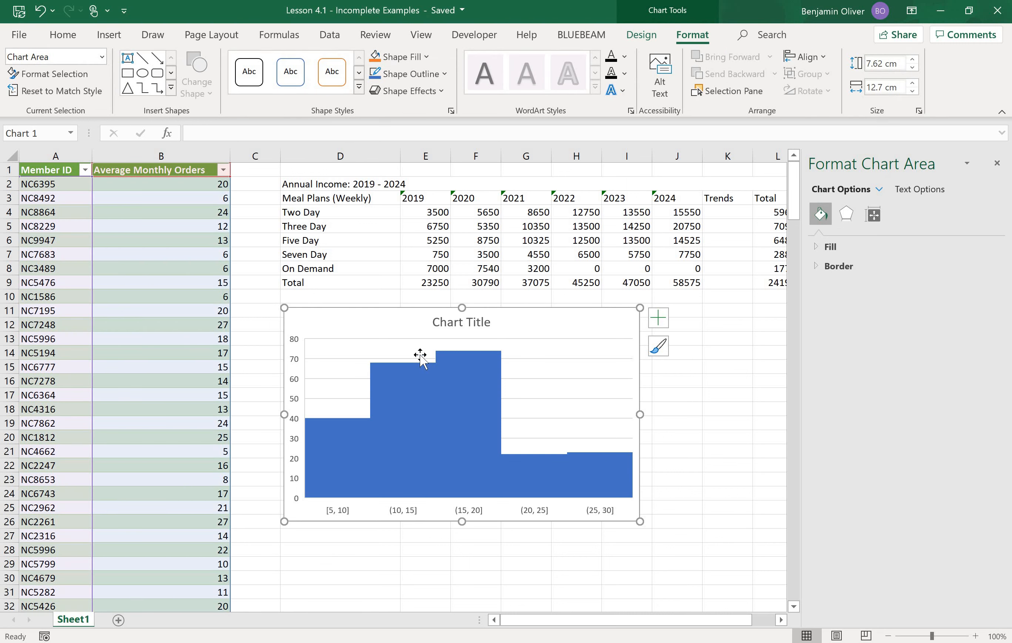
{"action": "left_click", "coordinate": [456, 324]}
{"action": "triple_click", "coordinate": [456, 323]}
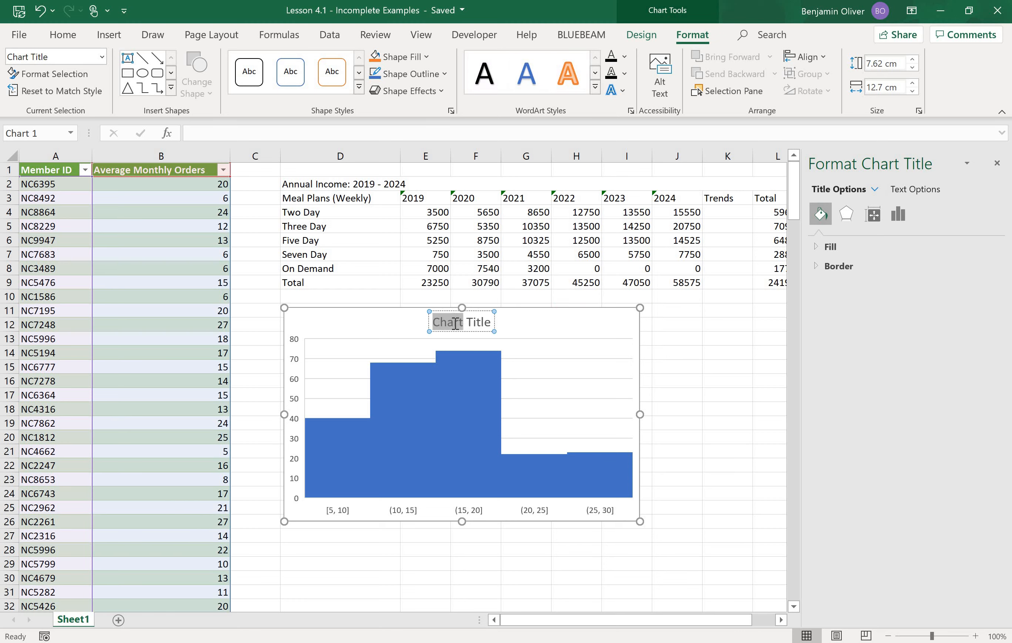
{"action": "type", "text": "Average M"}
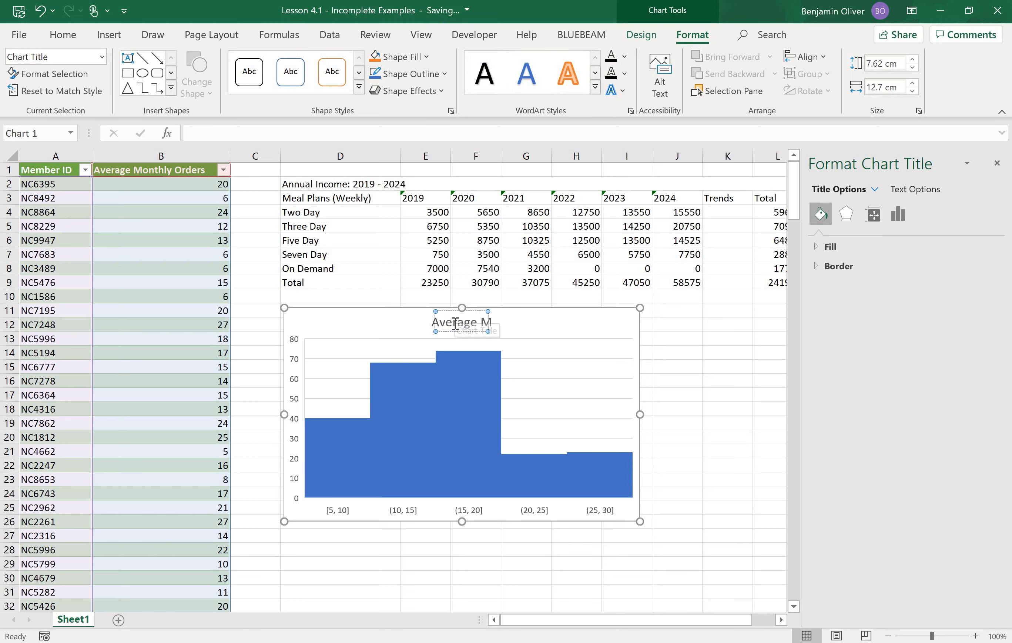
{"action": "type", "text": "onthly Orders"}
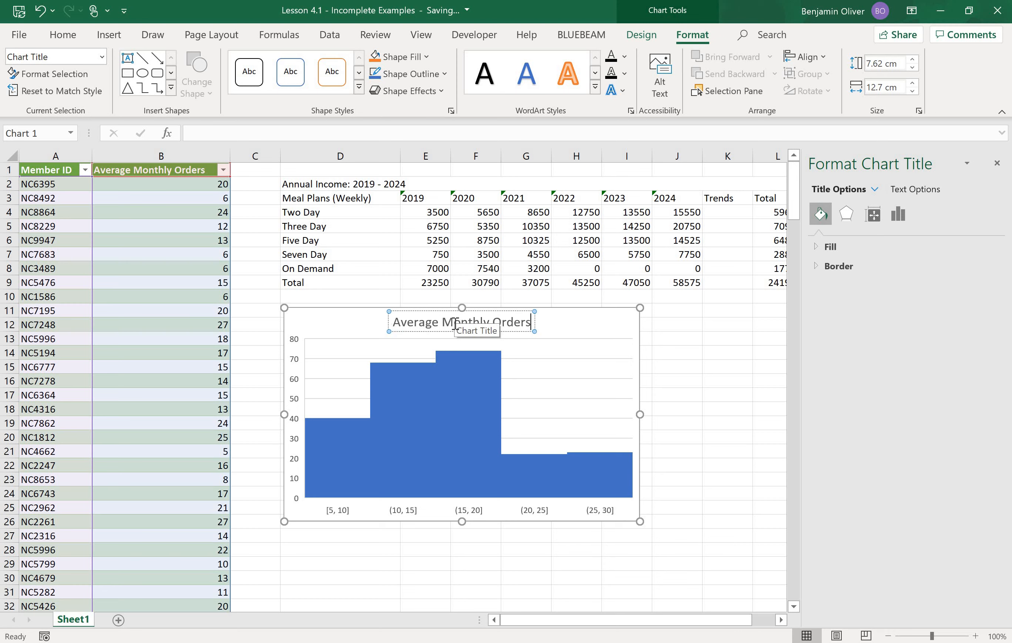
{"action": "left_click", "coordinate": [375, 307]}
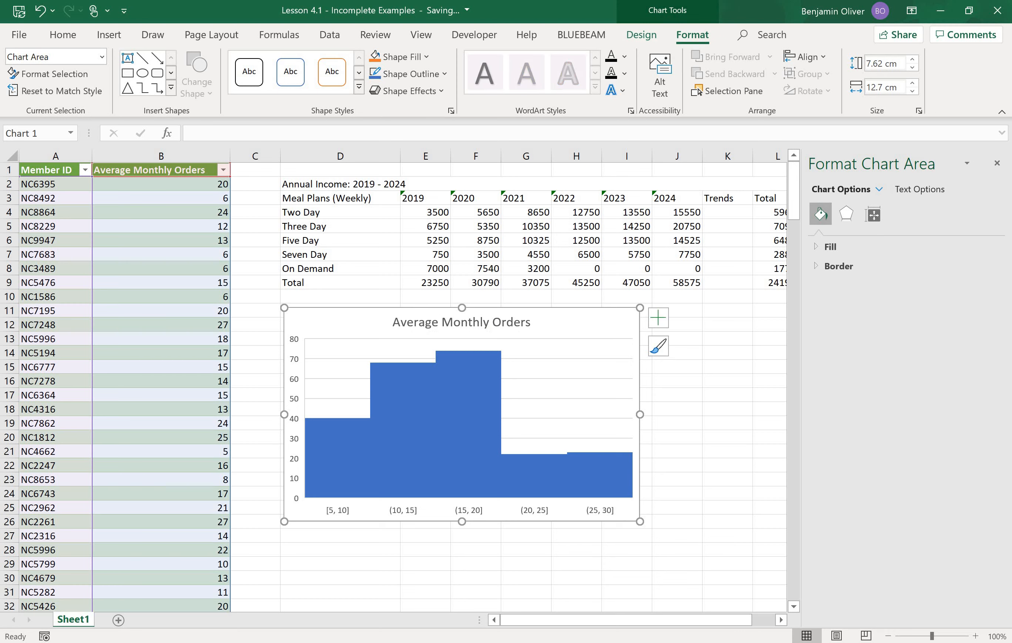
Add primary horizontal and primary vertical axis titles to the histogram
{"action": "left_click", "coordinate": [643, 36]}
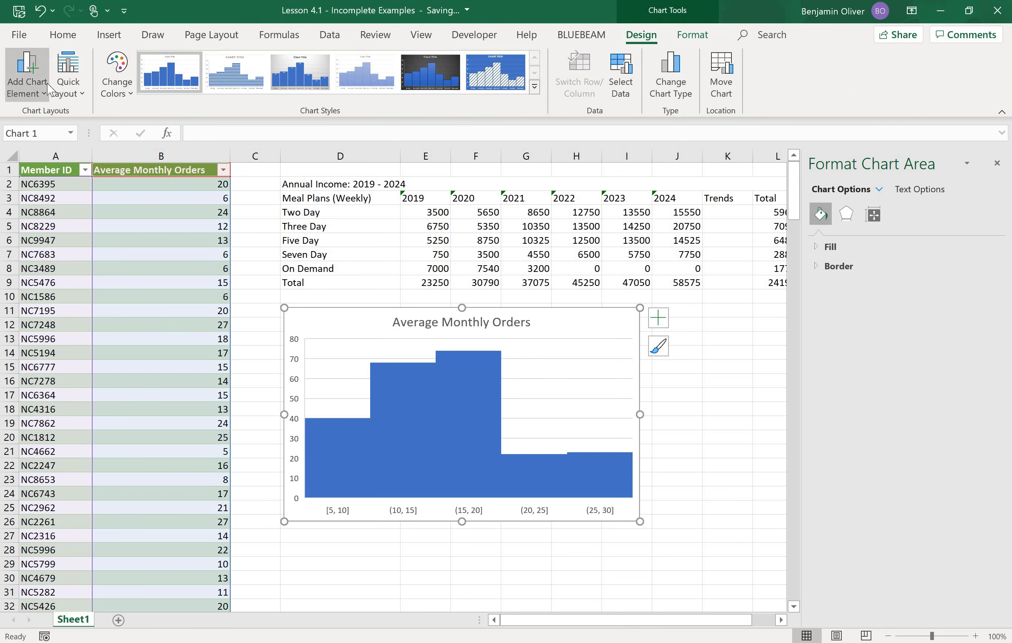
{"action": "left_click", "coordinate": [31, 99]}
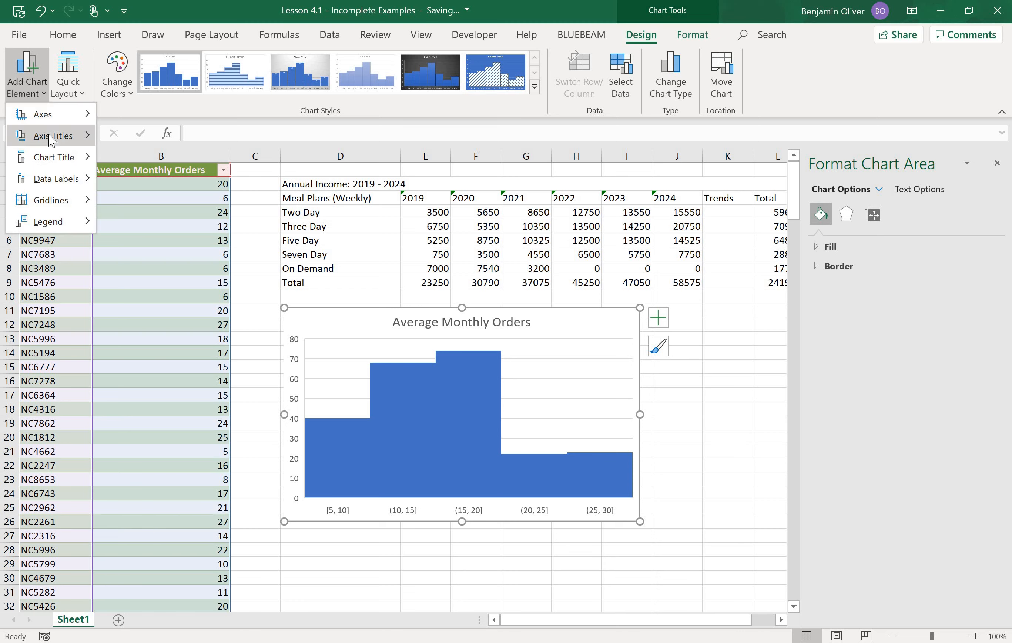
{"action": "mouse_move", "coordinate": [51, 139]}
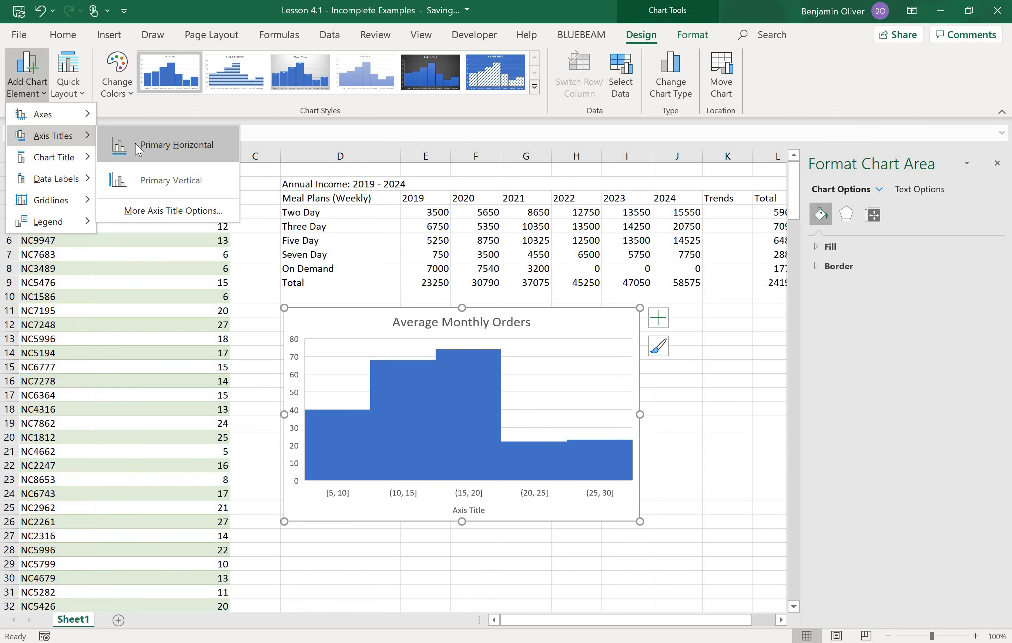
{"action": "left_click", "coordinate": [169, 147]}
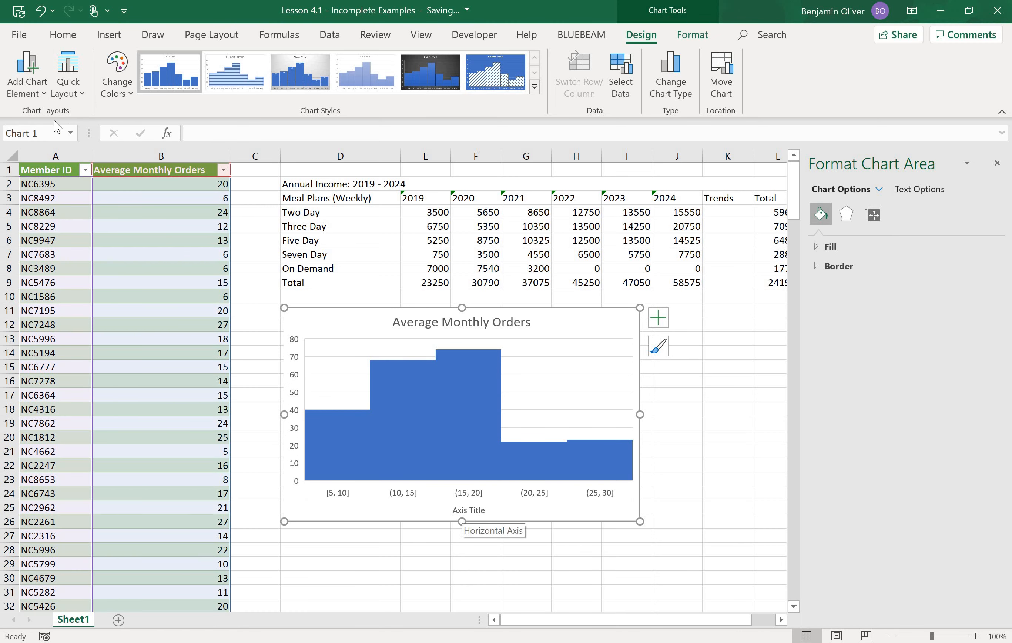
{"action": "left_click", "coordinate": [35, 90]}
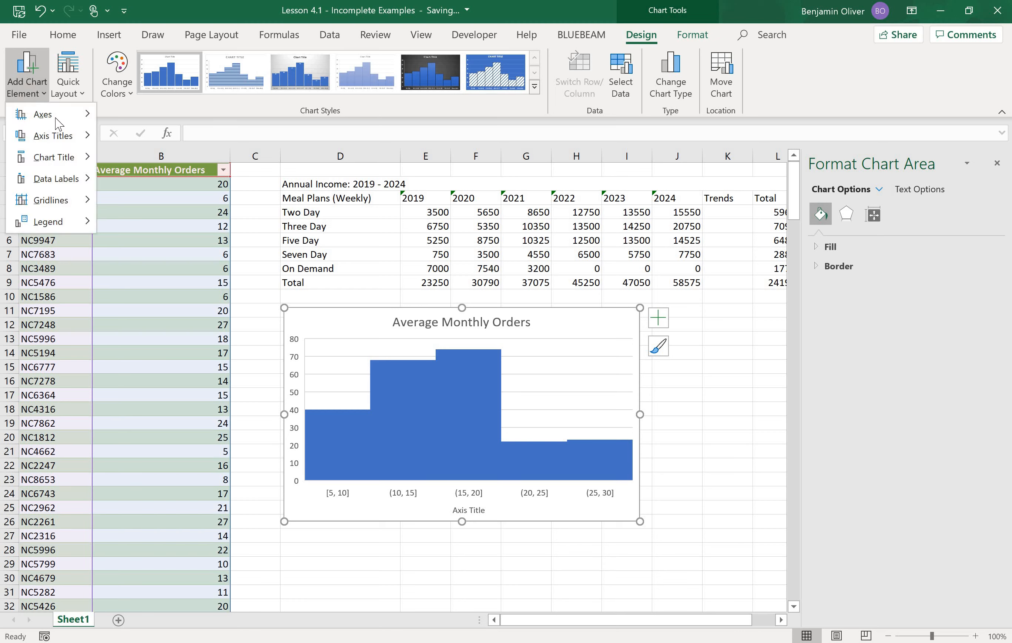
{"action": "mouse_move", "coordinate": [64, 135]}
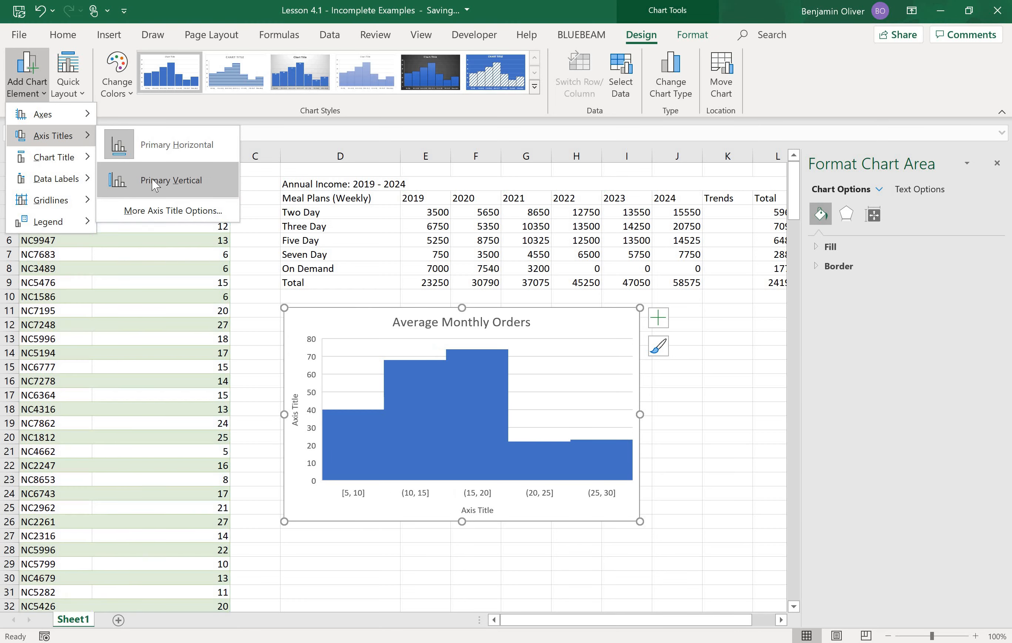
{"action": "left_click", "coordinate": [154, 183]}
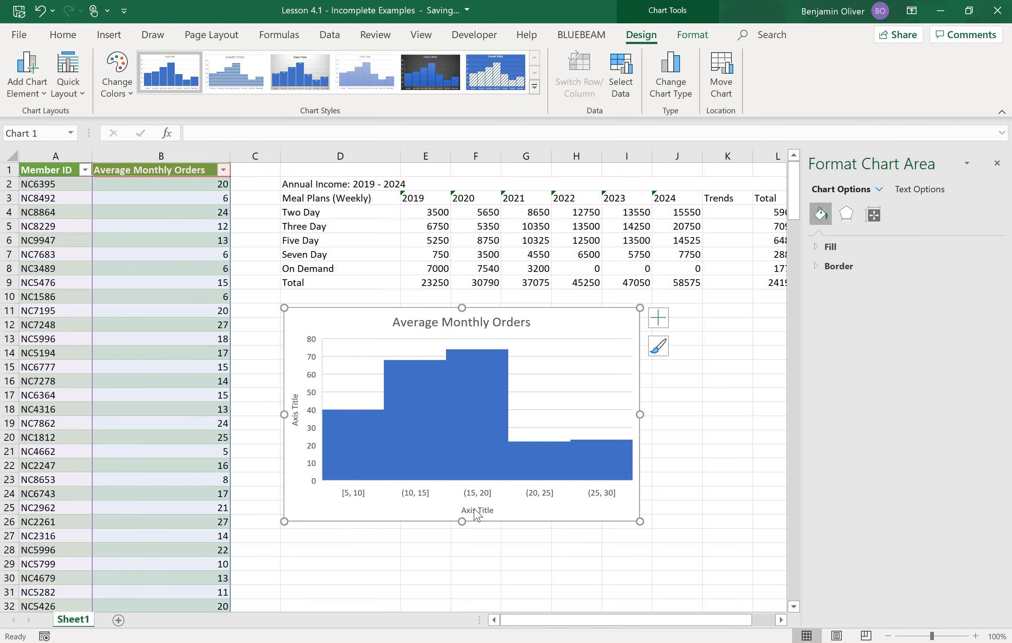
Change the histogram's horizontal axis title to "Average Monthly Orders"
{"action": "left_click", "coordinate": [478, 513]}
{"action": "left_click", "coordinate": [476, 510]}
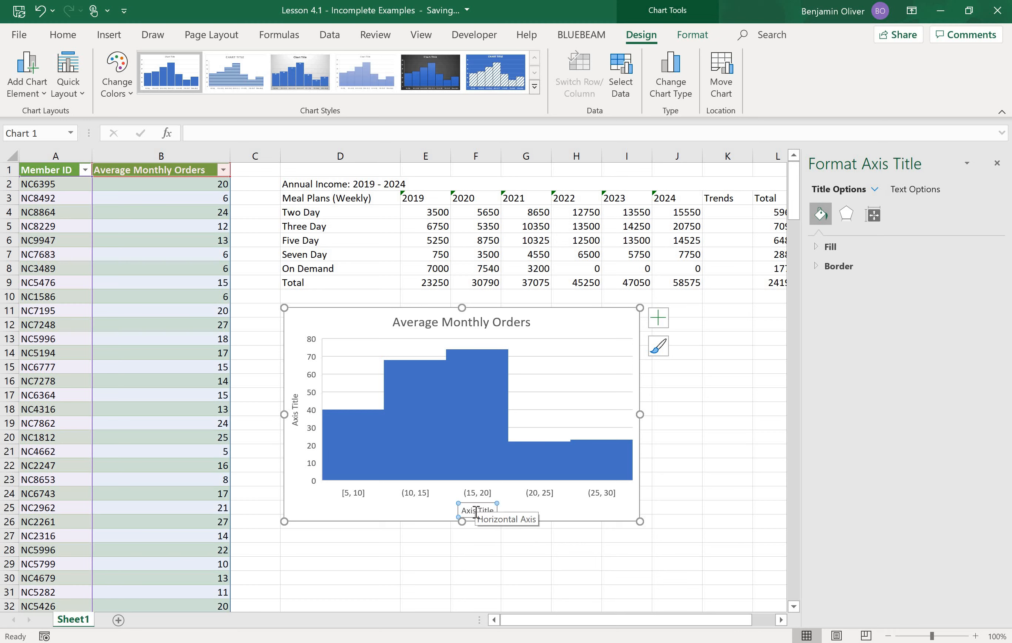
{"action": "key", "text": "shift+Home"}
{"action": "key", "text": "Delete"}
{"action": "key", "text": "Delete"}
{"action": "key", "text": "Delete"}
{"action": "key", "text": "Delete"}
{"action": "key", "text": "Delete"}
{"action": "key", "text": "Delete"}
{"action": "key", "text": "Delete"}
{"action": "type", "text": "Average Monthly"}
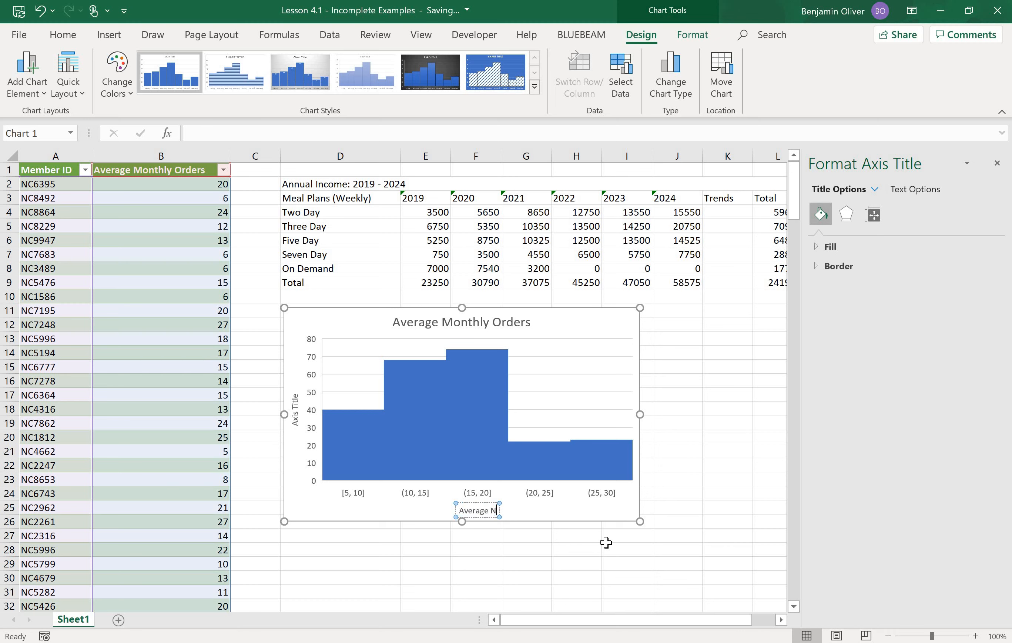
{"action": "type", "text": " Orders"}
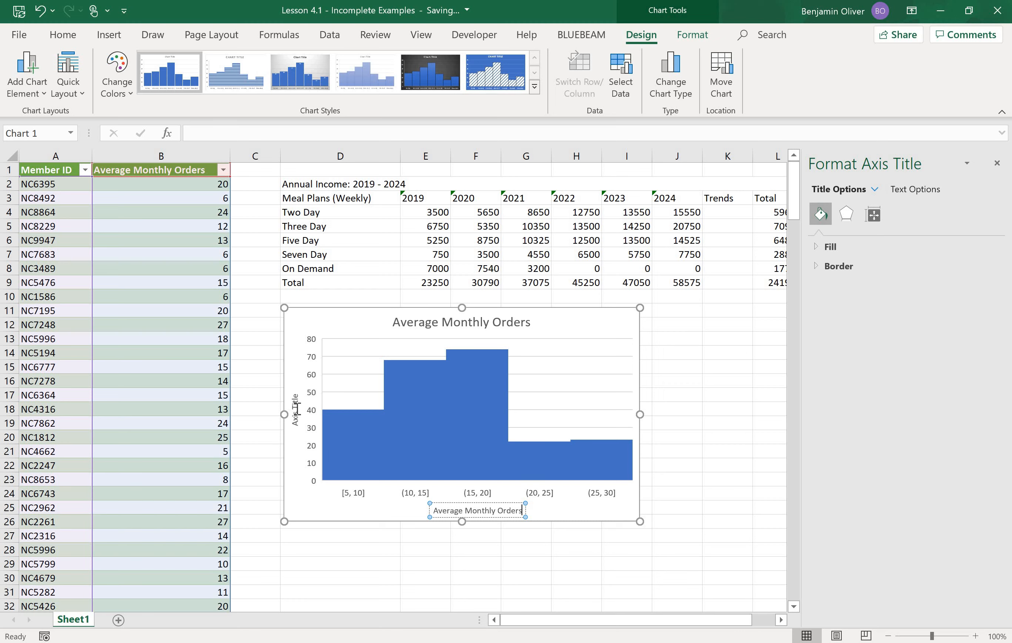
Change the histogram's vertical axis title to "Frequency"
{"action": "left_click", "coordinate": [297, 421]}
{"action": "double_click", "coordinate": [296, 404]}
{"action": "key", "text": "ctrl+a"}
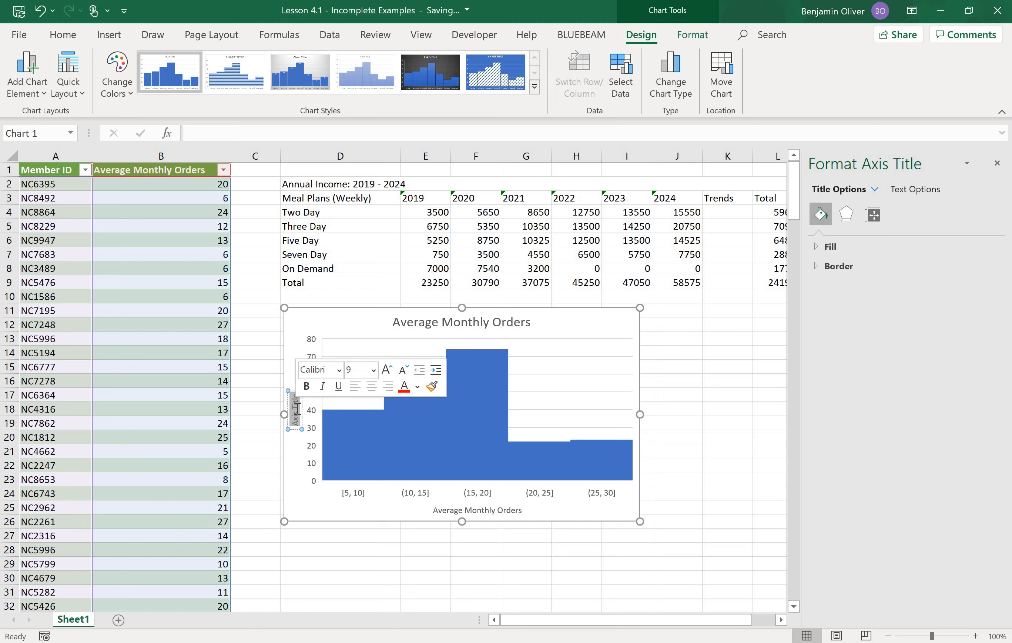
{"action": "type", "text": "Frequency"}
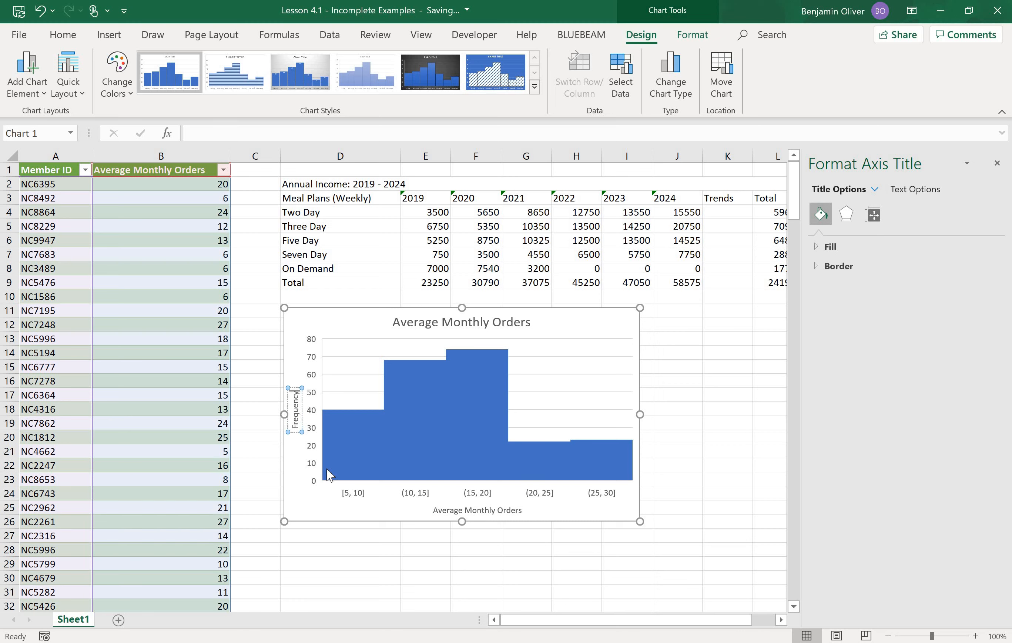
{"action": "left_click", "coordinate": [359, 552]}
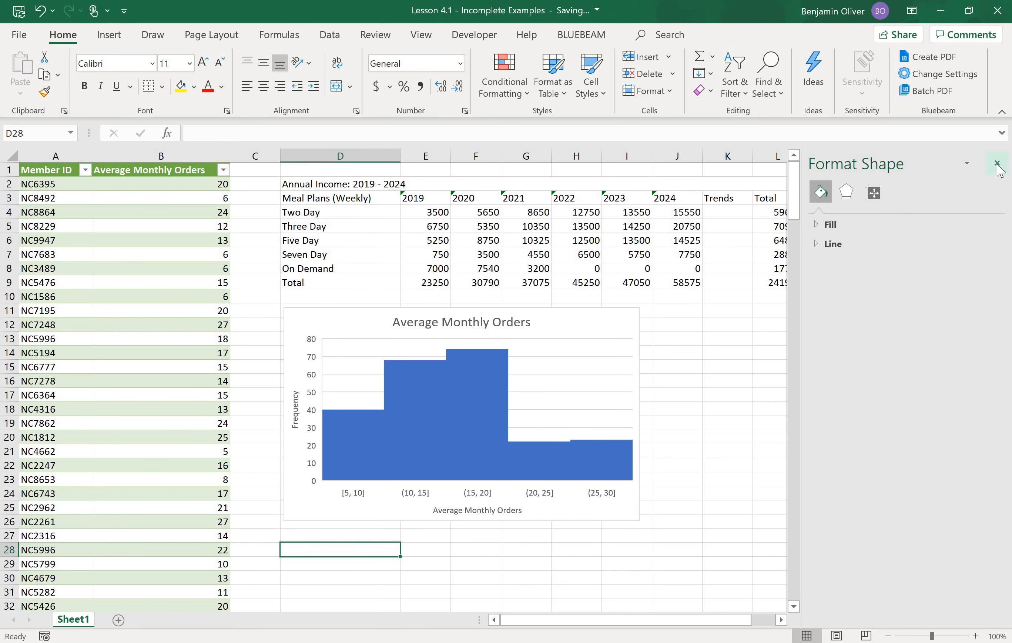
Recolor the histogram with Colorful Palette 4 so its bars match the green table
{"action": "left_click", "coordinate": [584, 313]}
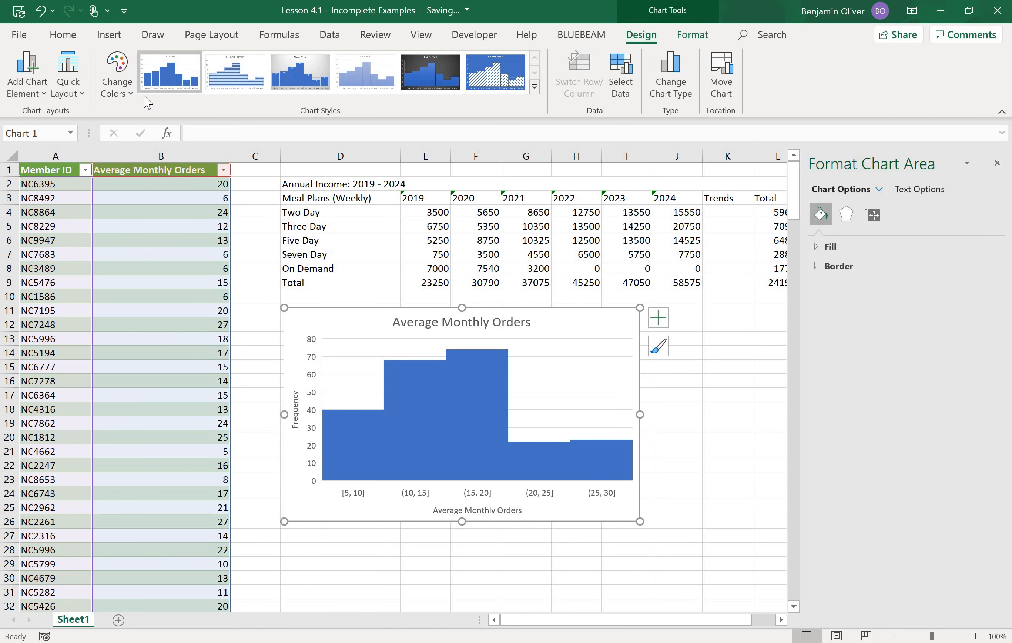
{"action": "left_click", "coordinate": [118, 91]}
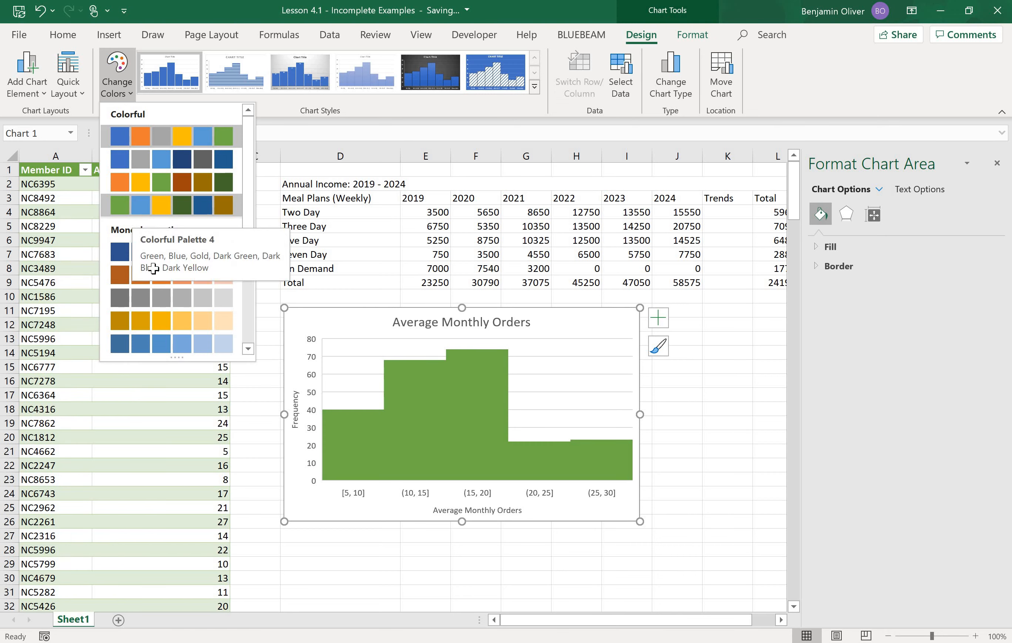
{"action": "left_click", "coordinate": [135, 212]}
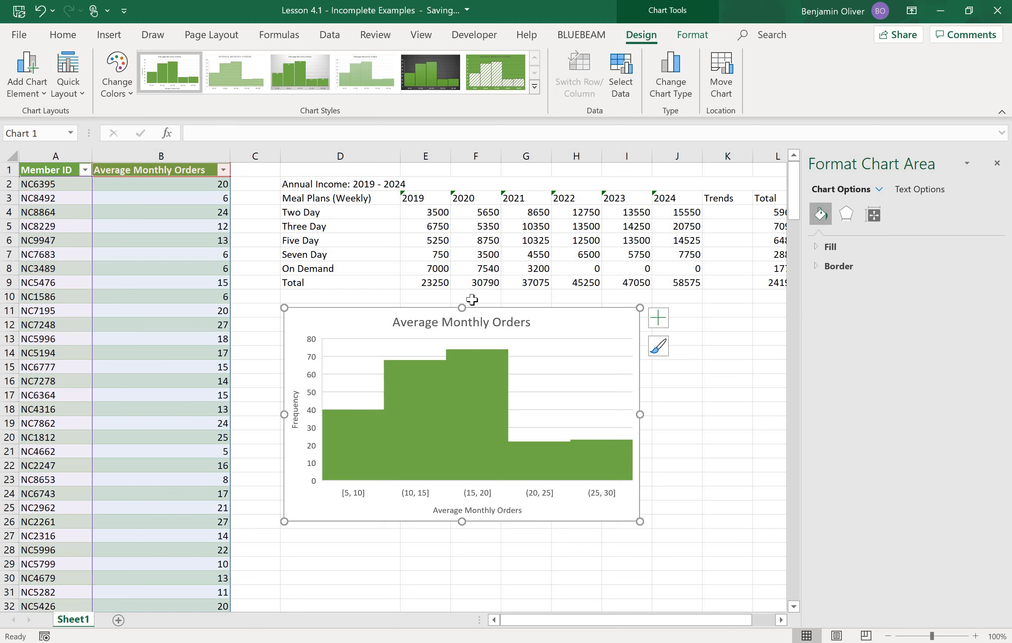
Close the formatting pane and enlarge the histogram to span columns D to L, down to about row 30
{"action": "left_click", "coordinate": [728, 395]}
{"action": "mouse_move", "coordinate": [534, 309]}
{"action": "left_mouse_down"}
{"action": "mouse_move", "coordinate": [544, 315]}
{"action": "mouse_move", "coordinate": [537, 310]}
{"action": "left_mouse_up"}
{"action": "left_click", "coordinate": [998, 164]}
{"action": "left_click_drag", "start_coordinate": [641, 522], "coordinate": [798, 566]}
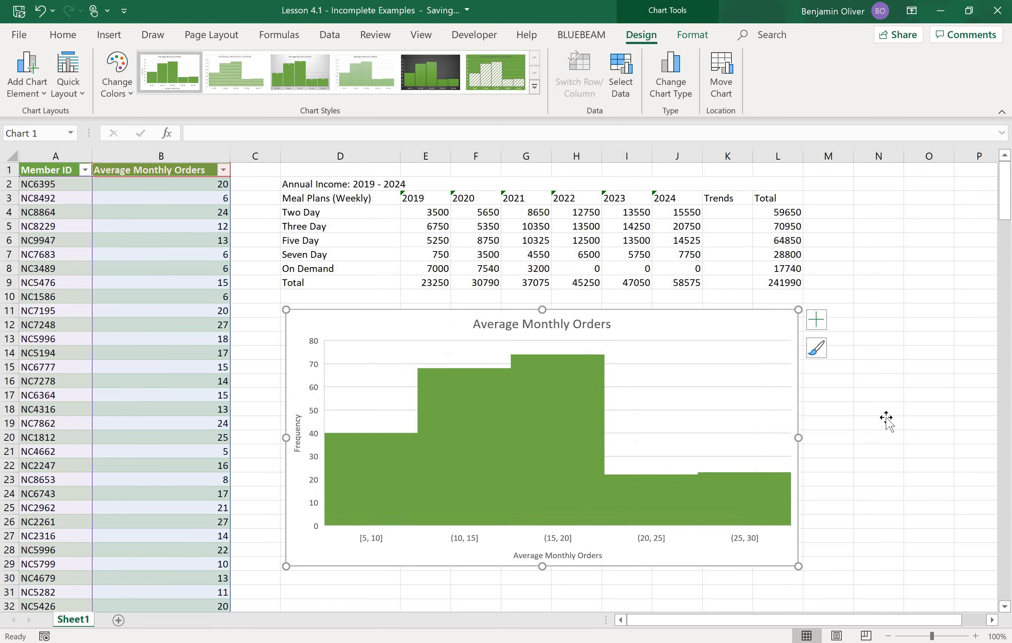
{"action": "left_click", "coordinate": [886, 418]}
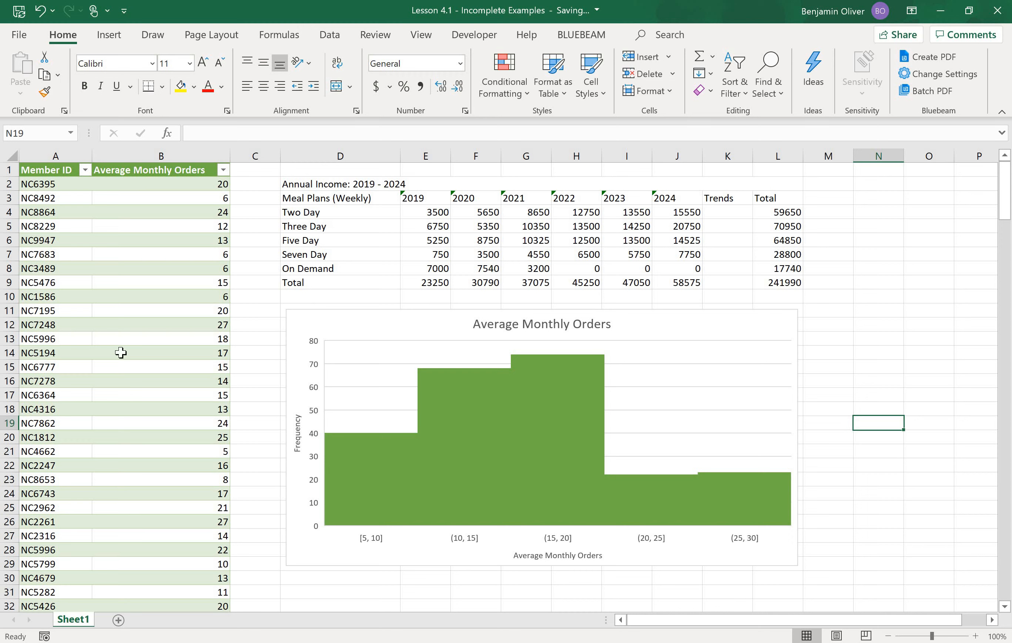
{"action": "left_click", "coordinate": [123, 324]}
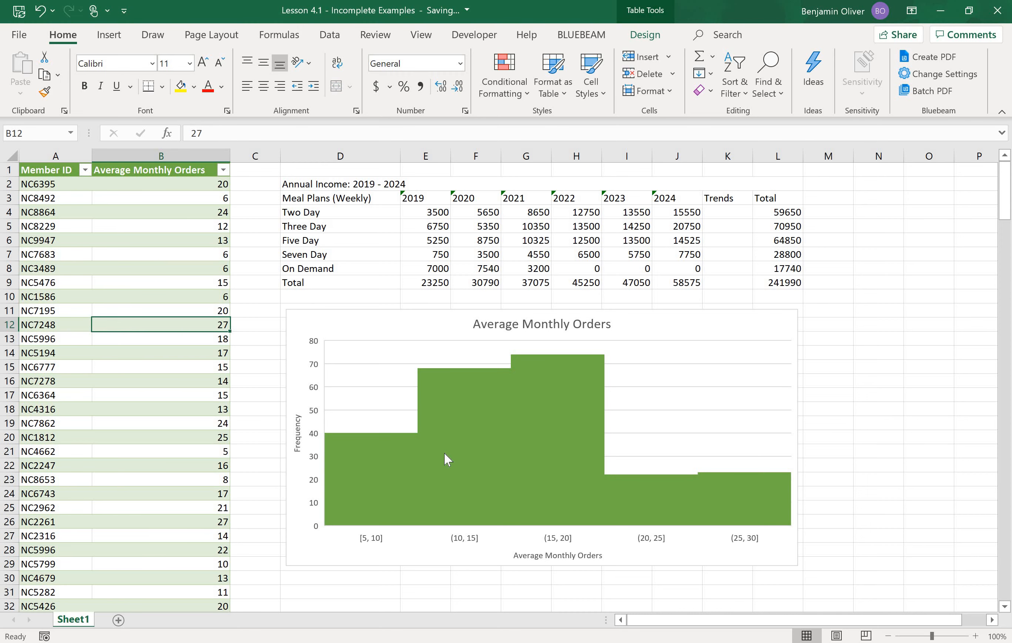
{"action": "mouse_move", "coordinate": [491, 420]}
{"action": "left_click", "coordinate": [332, 184]}
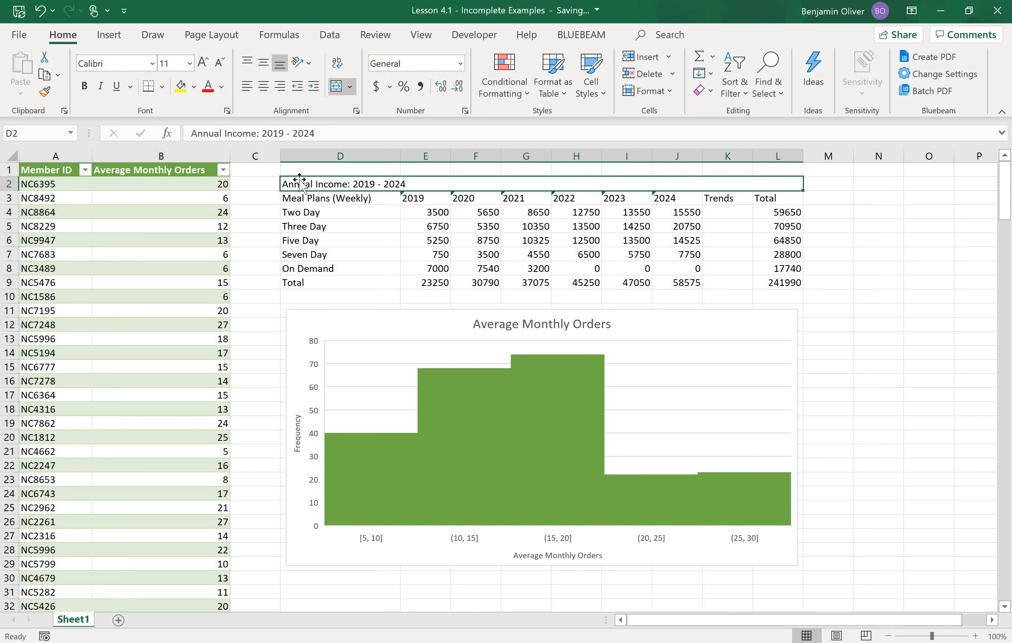
{"action": "left_click", "coordinate": [427, 239]}
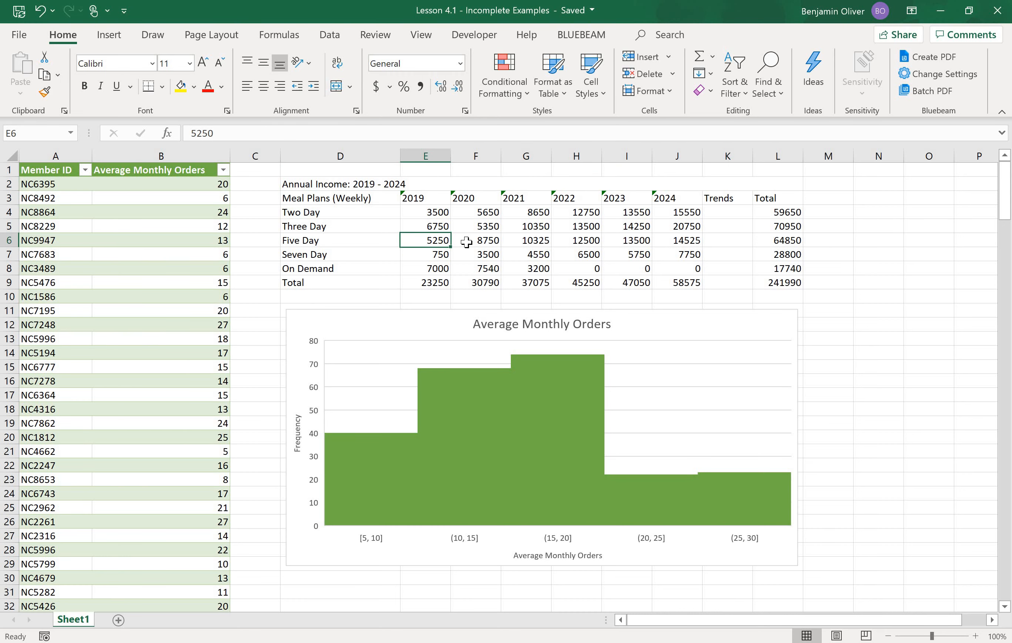
{"action": "left_click", "coordinate": [466, 242]}
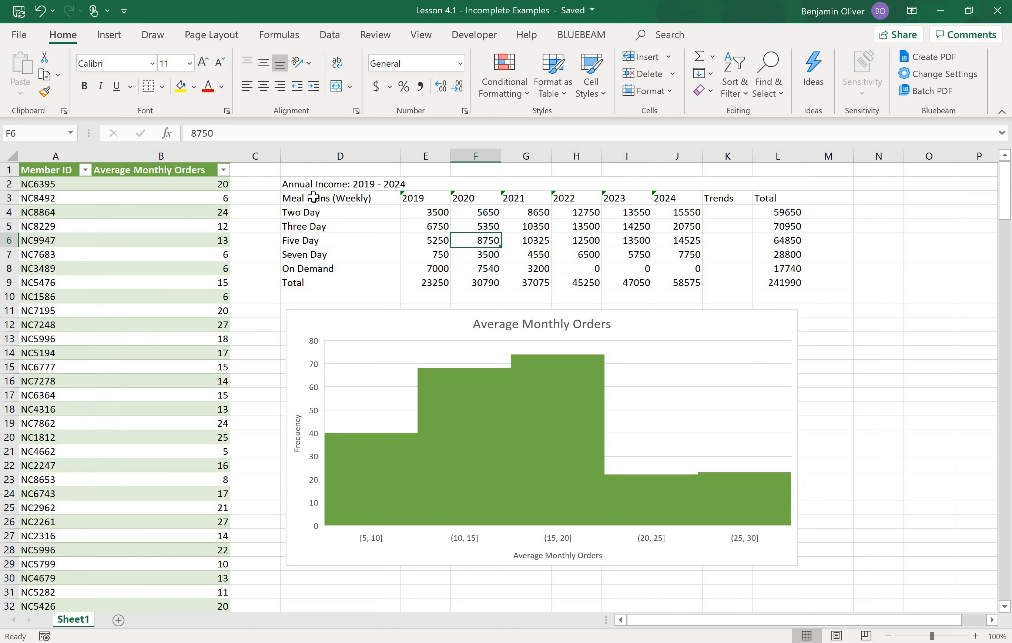
Convert the annual income data in D3:L9 into a table with headers
{"action": "left_click_drag", "start_coordinate": [313, 198], "coordinate": [799, 281]}
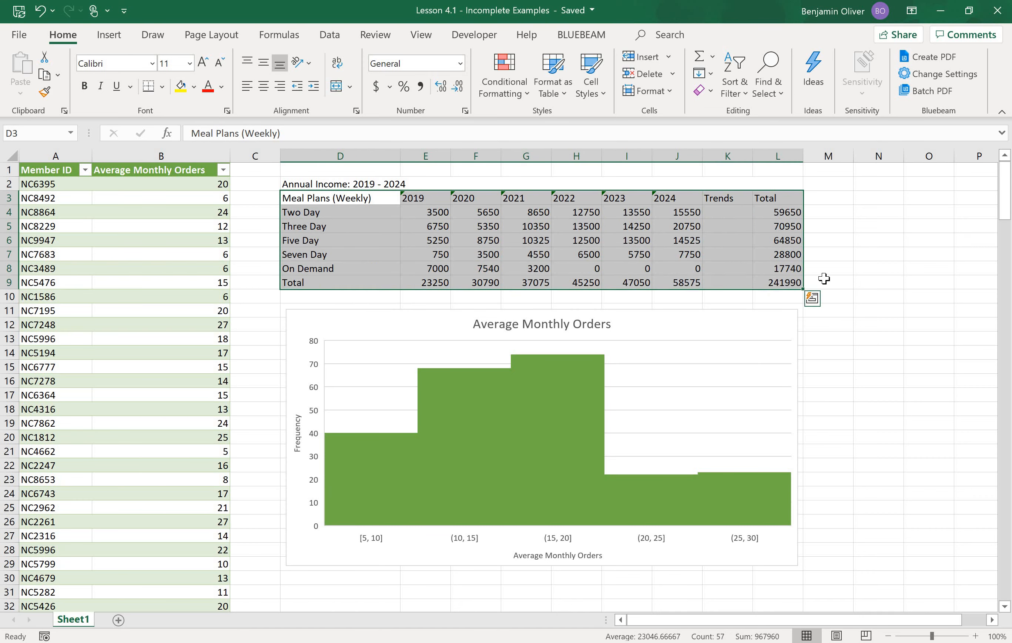
{"action": "left_click", "coordinate": [109, 35]}
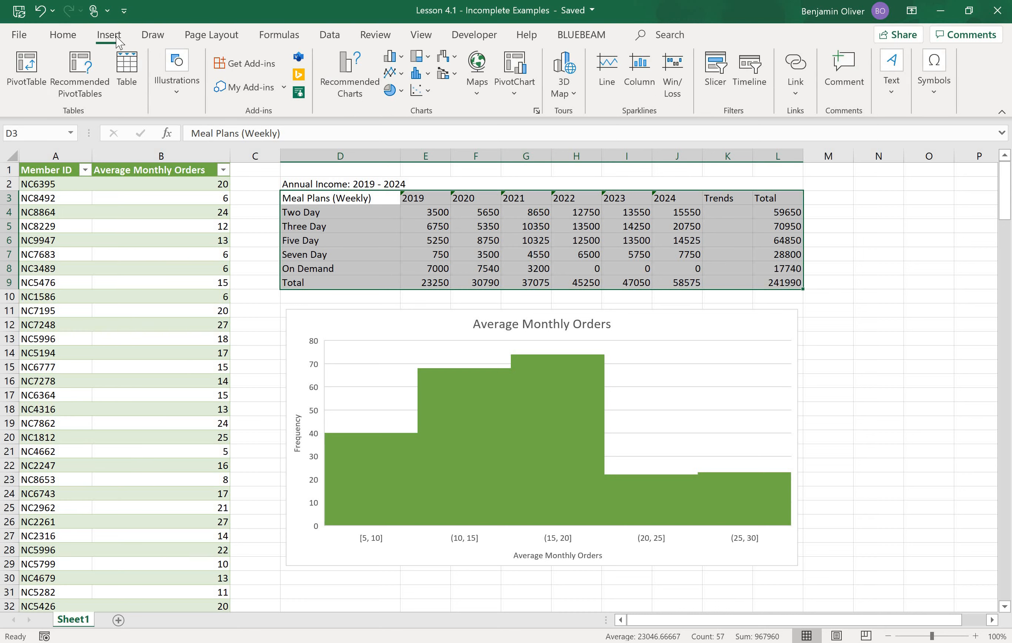
{"action": "left_click", "coordinate": [120, 70]}
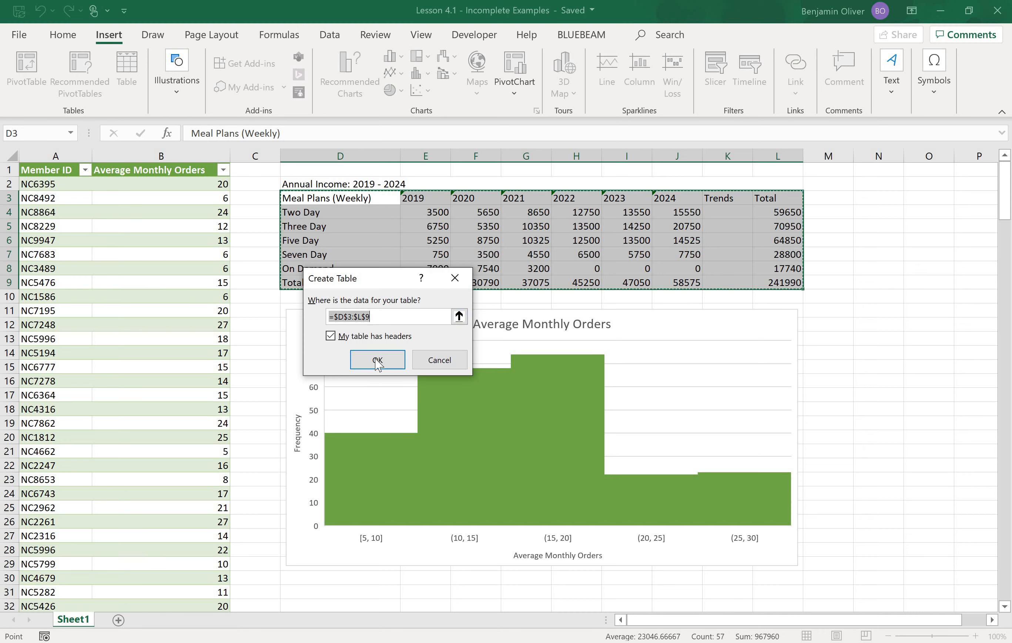
{"action": "left_click", "coordinate": [362, 361]}
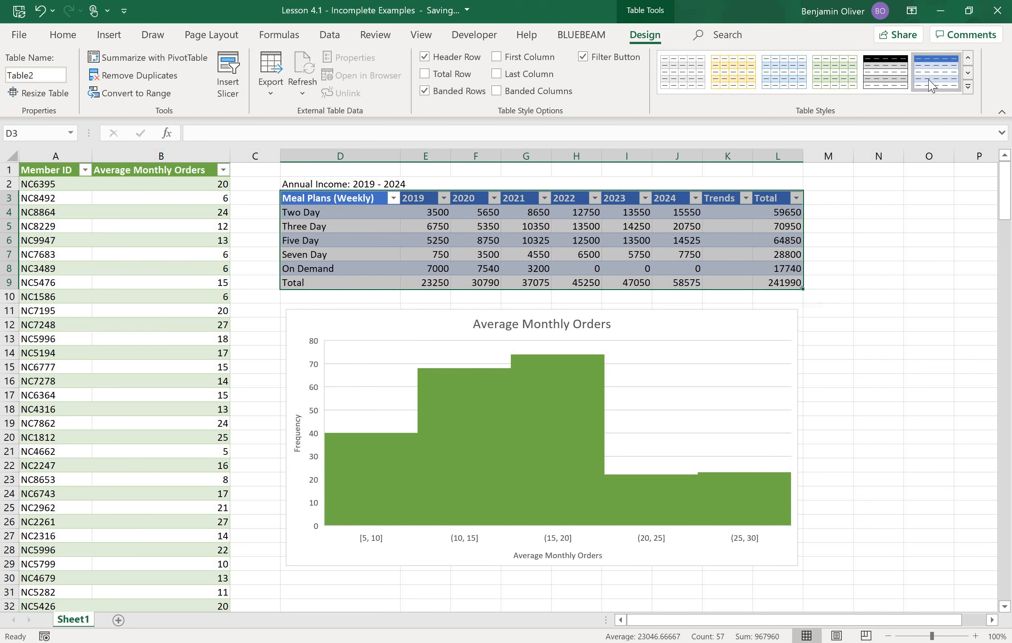
Apply the green banded table style with a solid green header to the annual income table
{"action": "left_click", "coordinate": [969, 73]}
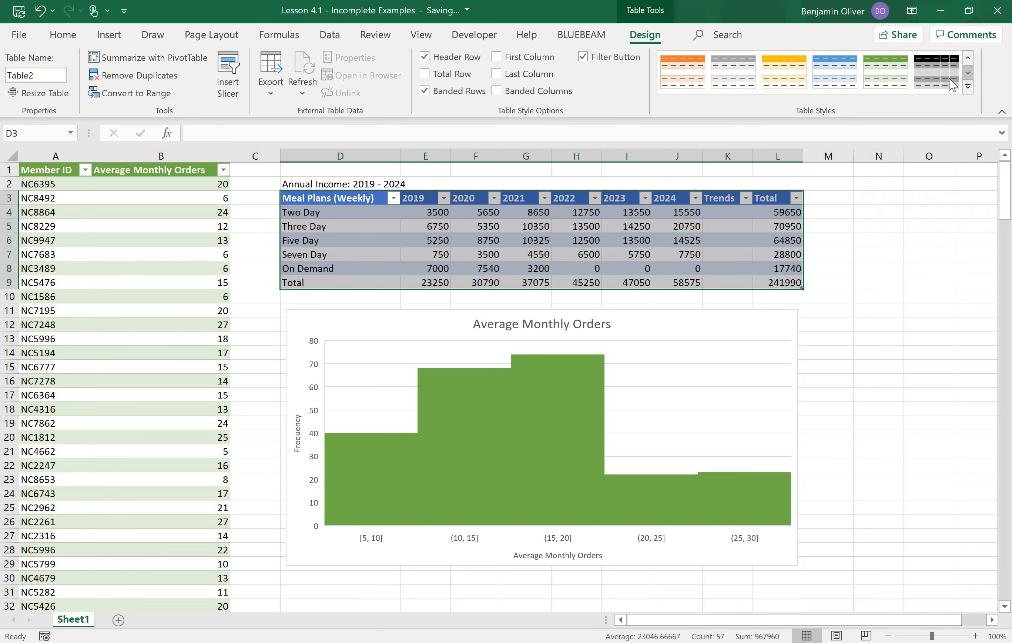
{"action": "left_click", "coordinate": [892, 88]}
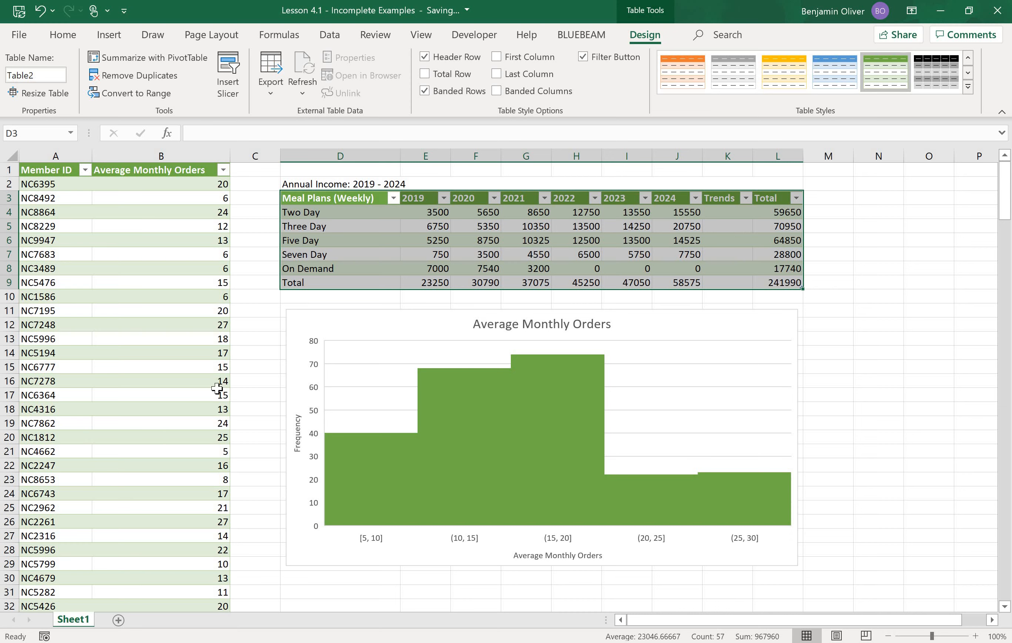
{"action": "left_click", "coordinate": [433, 224]}
{"action": "key", "text": "Up"}
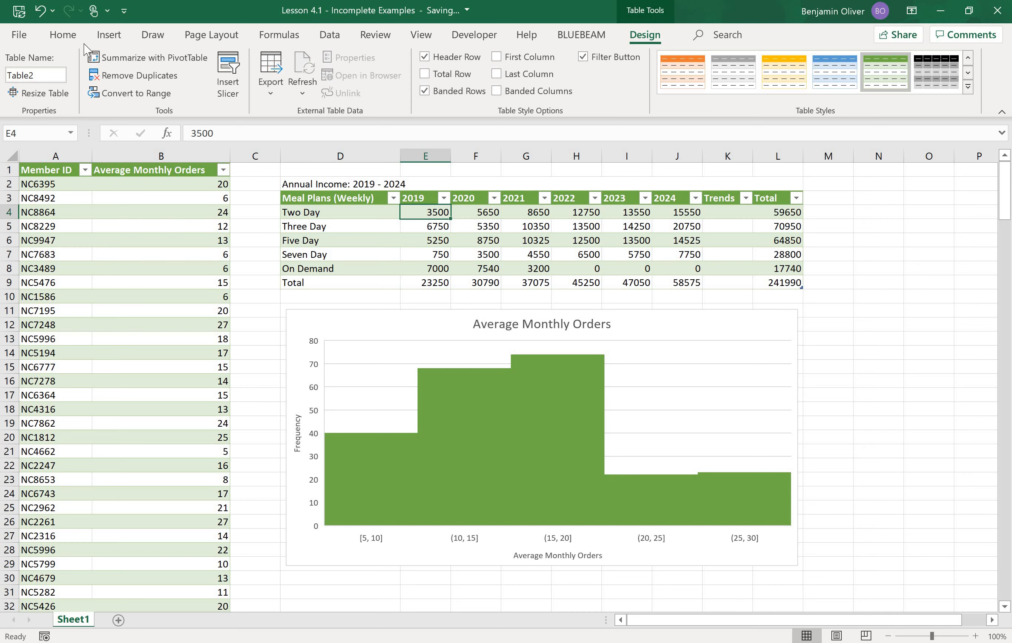
{"action": "left_click", "coordinate": [62, 38]}
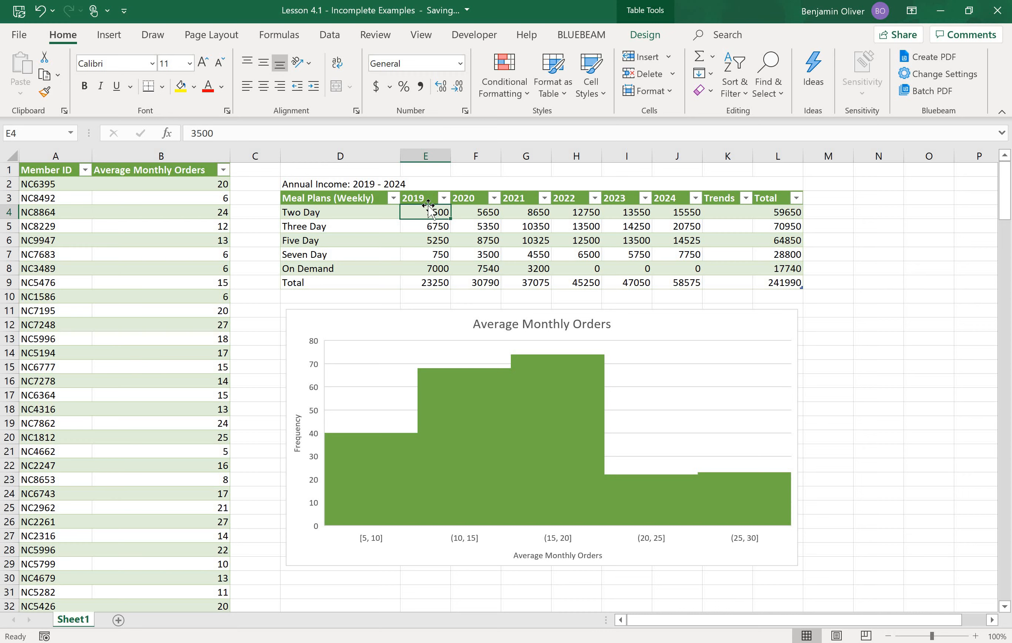
Format the yearly income values in E4:J9 as Accounting dollars with no decimal places
{"action": "left_click", "coordinate": [667, 280], "text": "shift"}
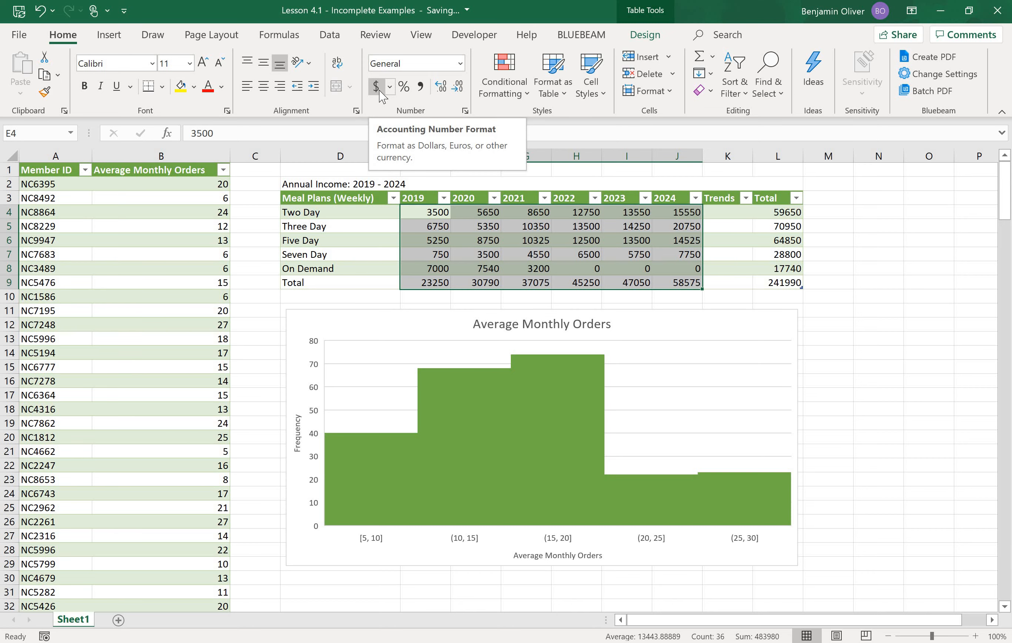
{"action": "left_click", "coordinate": [376, 86]}
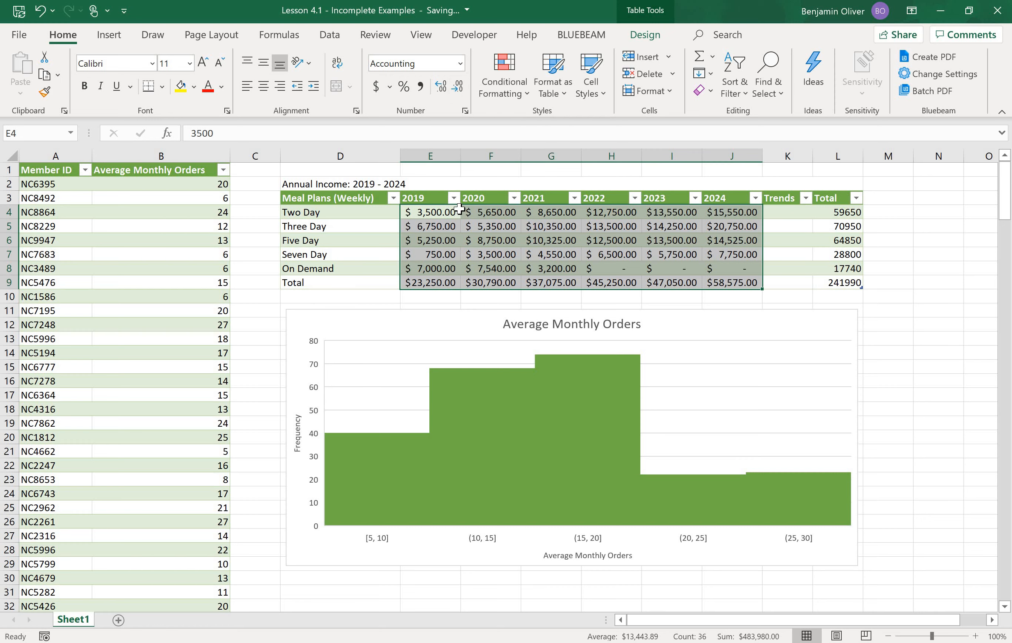
{"action": "left_click", "coordinate": [458, 87]}
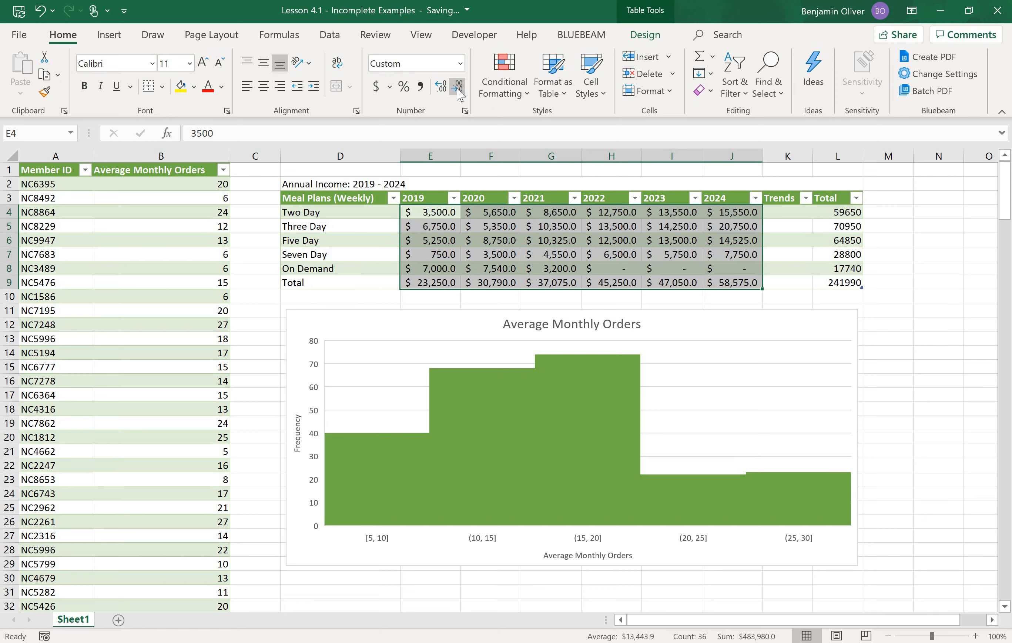
{"action": "left_click", "coordinate": [458, 87]}
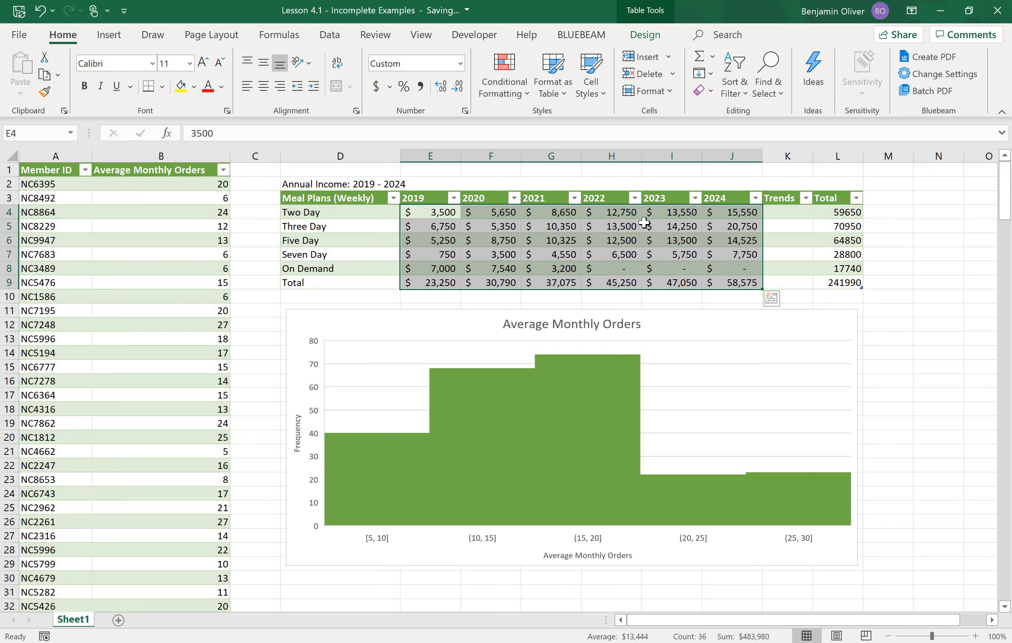
Format the Total column values in L4:L9 as Accounting dollars with no decimal places
{"action": "left_click_drag", "start_coordinate": [849, 221], "coordinate": [826, 280]}
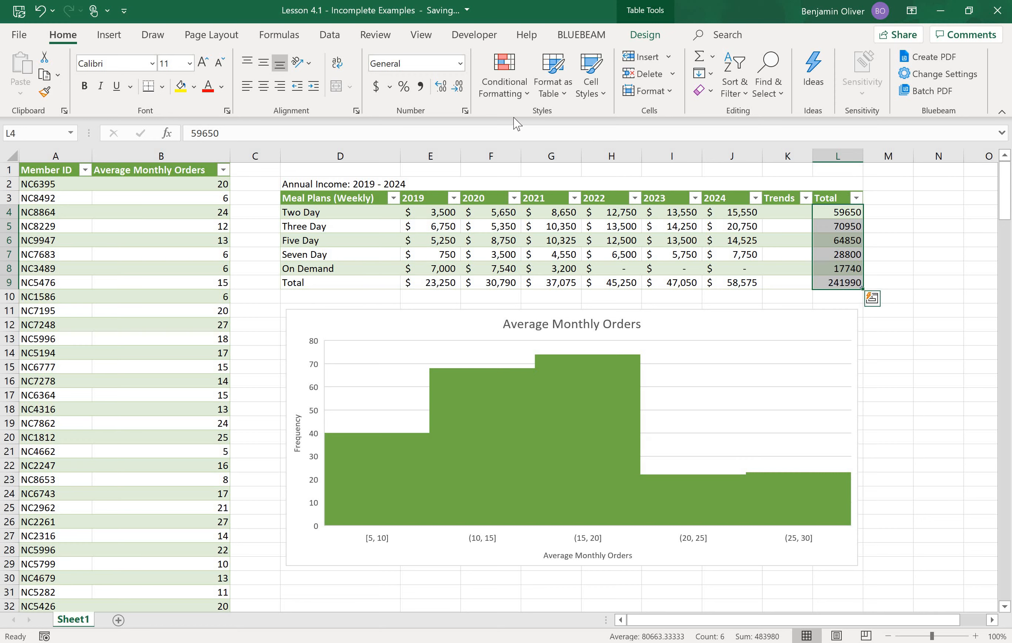
{"action": "left_click", "coordinate": [376, 87]}
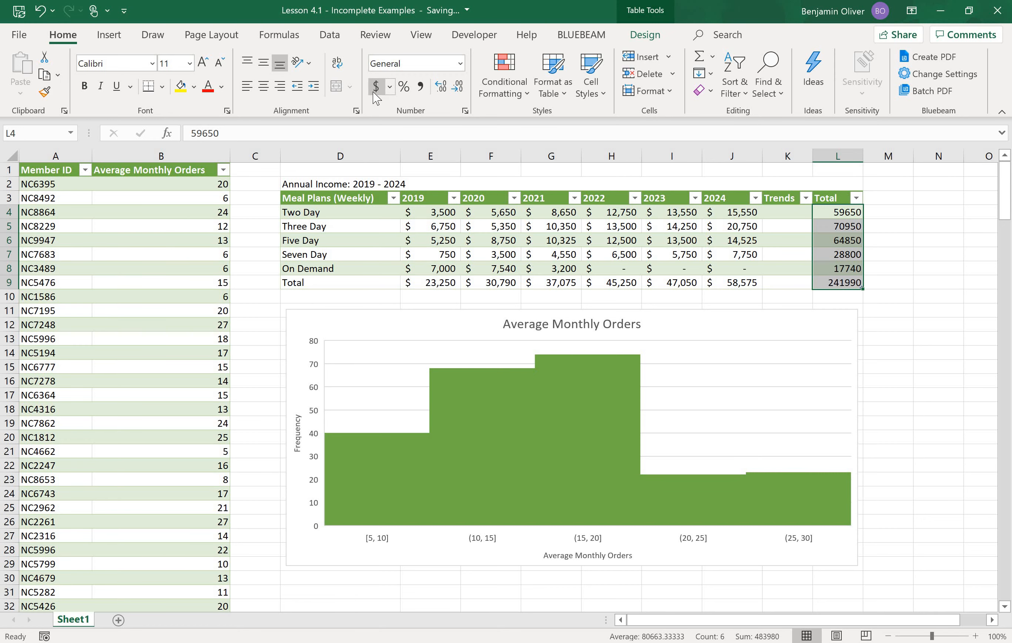
{"action": "left_click", "coordinate": [458, 87]}
{"action": "left_click", "coordinate": [458, 87]}
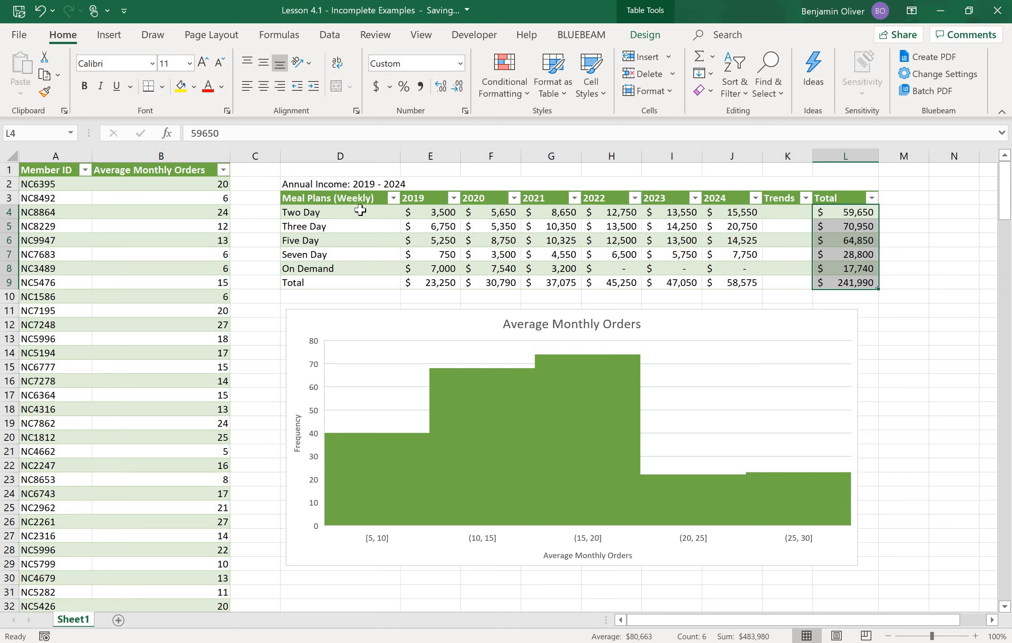
{"action": "left_click", "coordinate": [374, 198]}
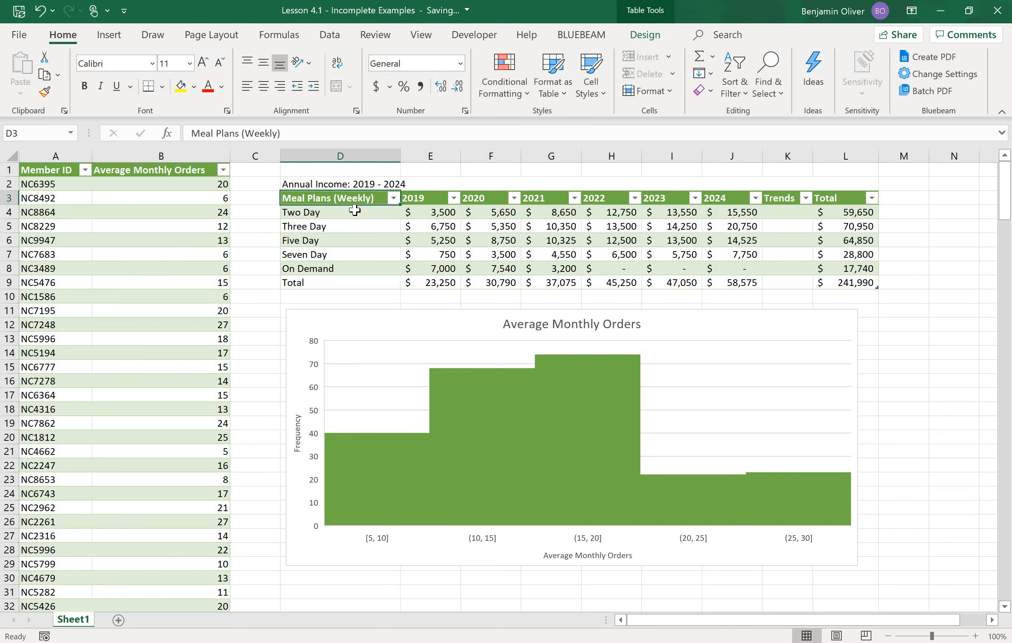
{"action": "left_click", "coordinate": [355, 210]}
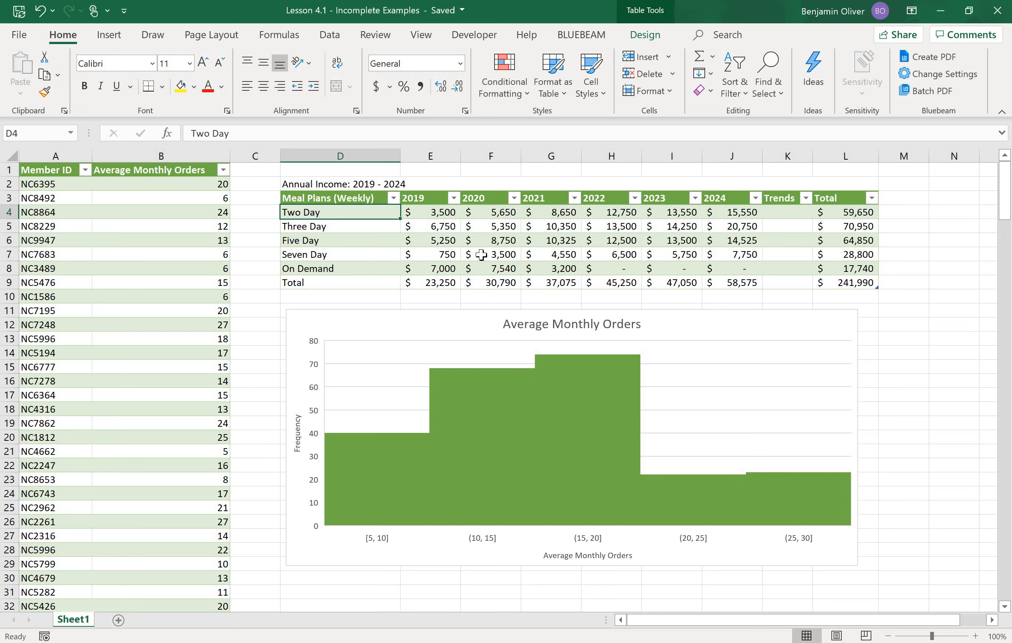
{"action": "left_click", "coordinate": [421, 198]}
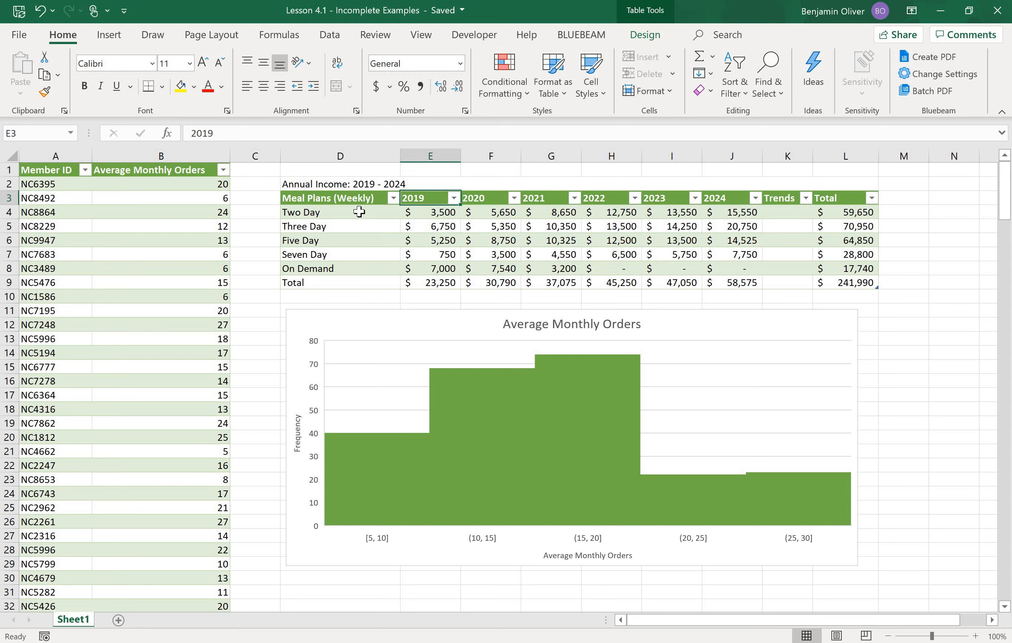
{"action": "left_click", "coordinate": [422, 216]}
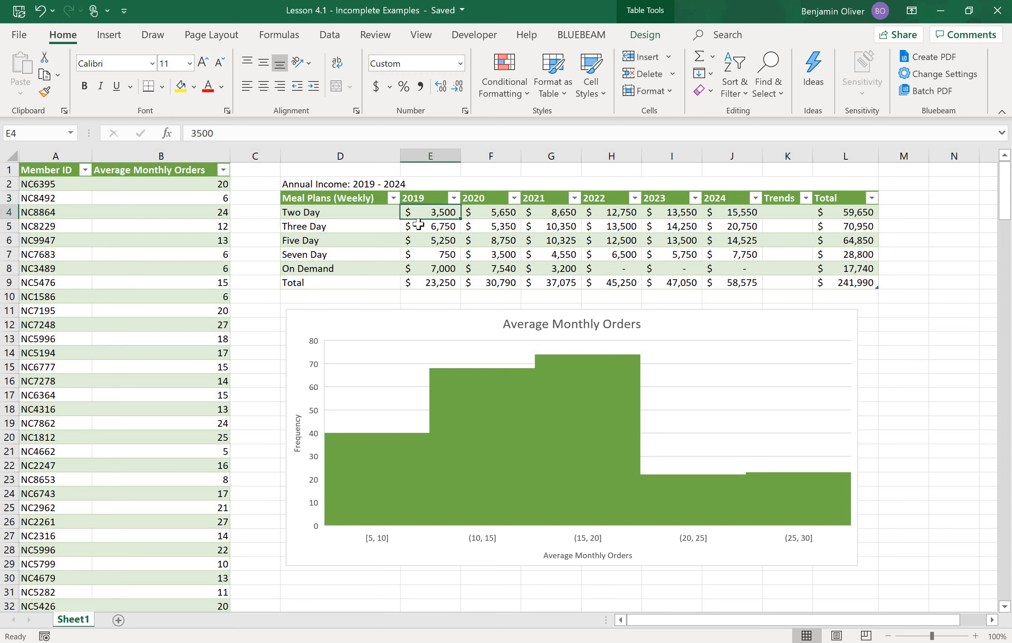
{"action": "left_click", "coordinate": [417, 225]}
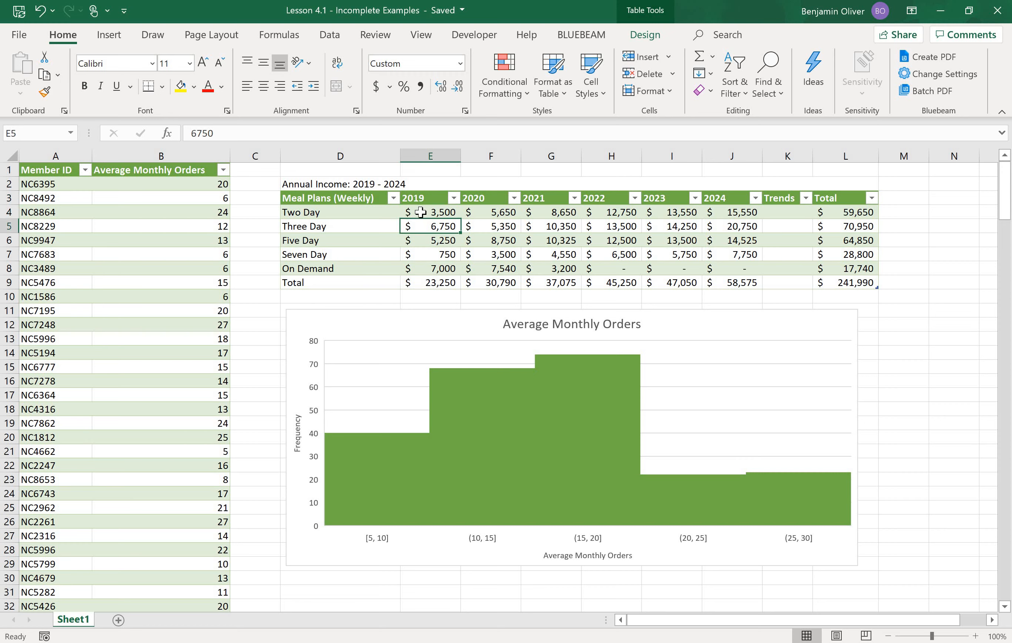
{"action": "left_click", "coordinate": [423, 212]}
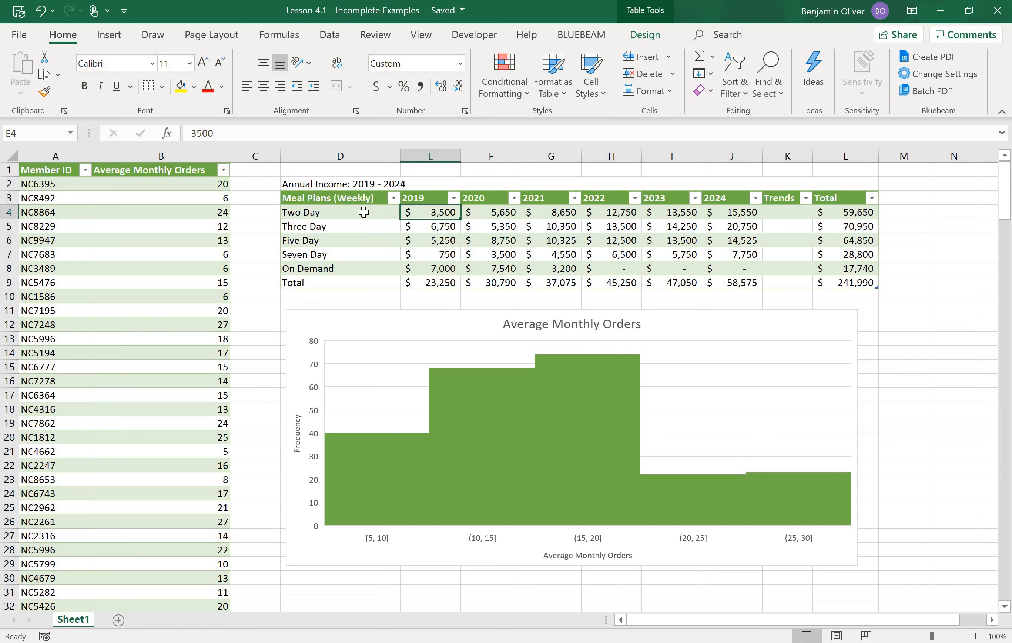
{"action": "key", "text": "Left"}
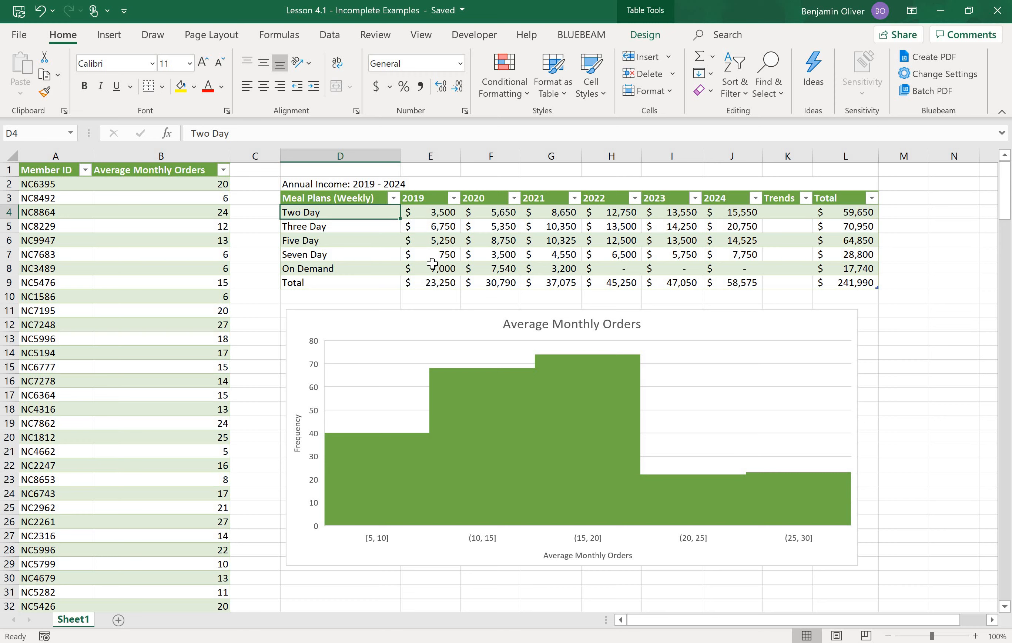
Insert a 2-D pie chart of the five meal plans' 2019 income from D4:E8, leaving out the Total row
{"action": "left_click_drag", "start_coordinate": [427, 268], "coordinate": [334, 217]}
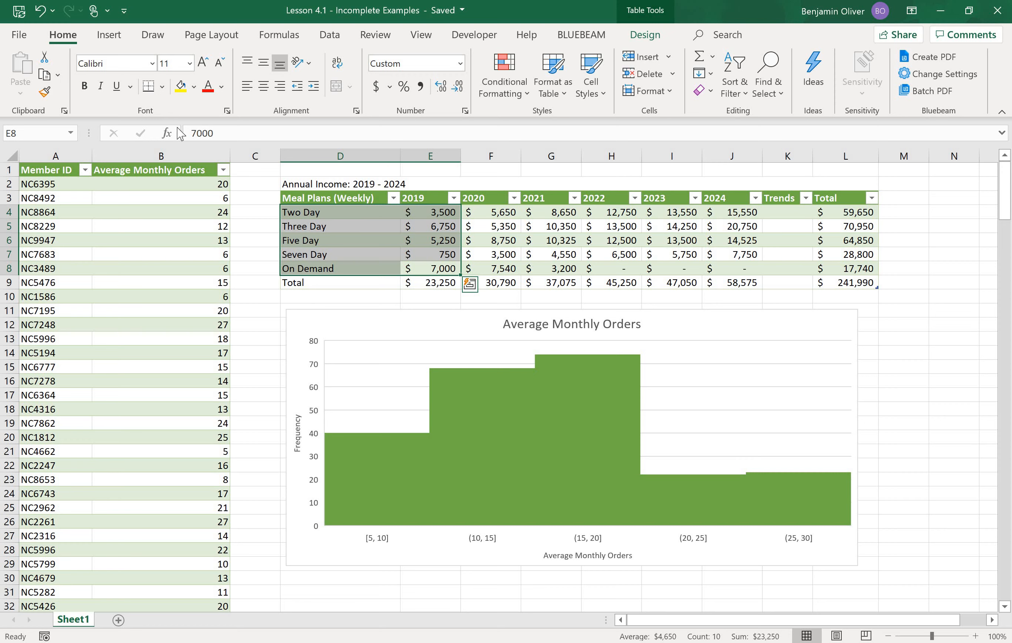
{"action": "left_click", "coordinate": [110, 35]}
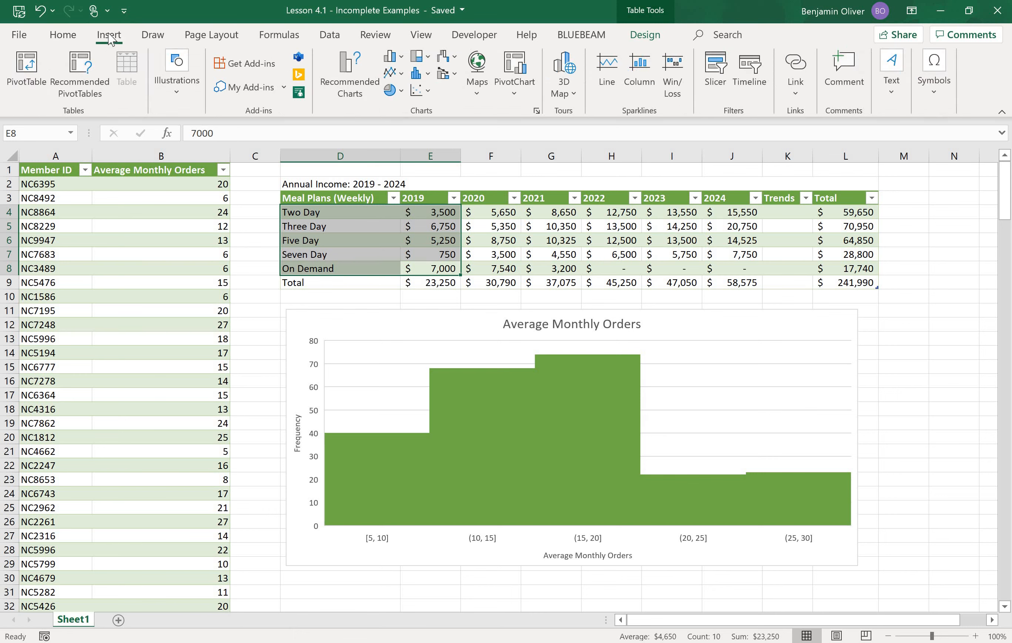
{"action": "left_click", "coordinate": [400, 92]}
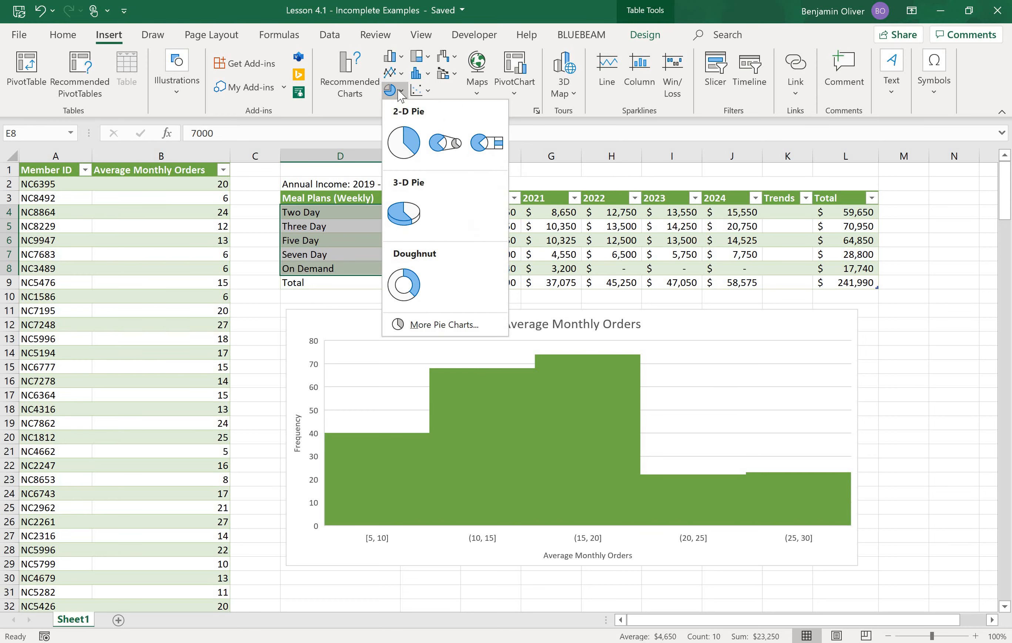
{"action": "left_click", "coordinate": [414, 146]}
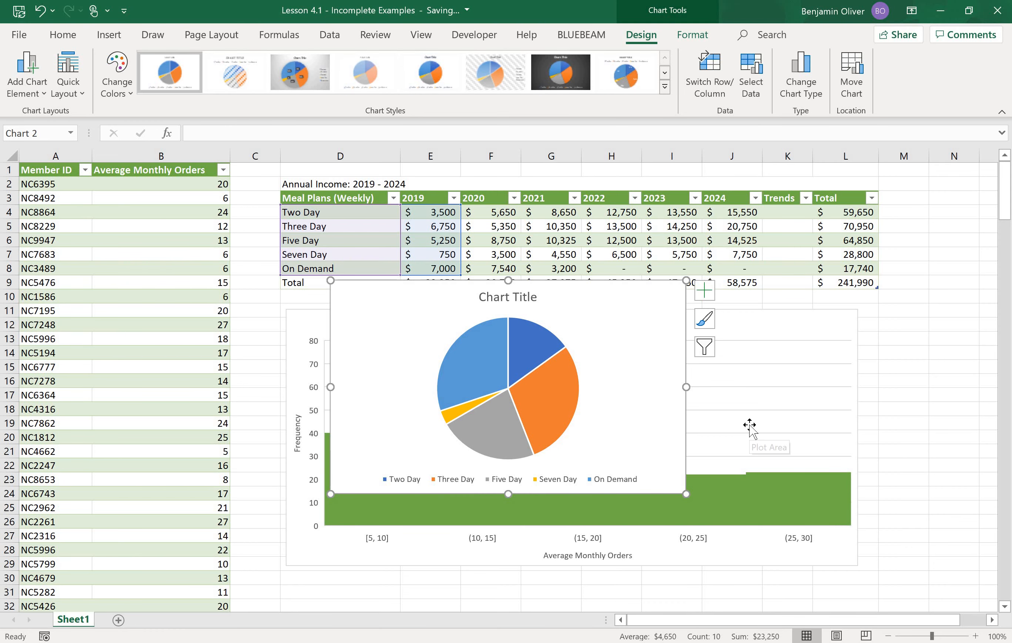
Move the pie chart directly below the histogram and enlarge it to span columns D to L, down to about row 52
{"action": "scroll", "coordinate": [749, 425], "scroll_direction": "down", "scroll_amount": 4}
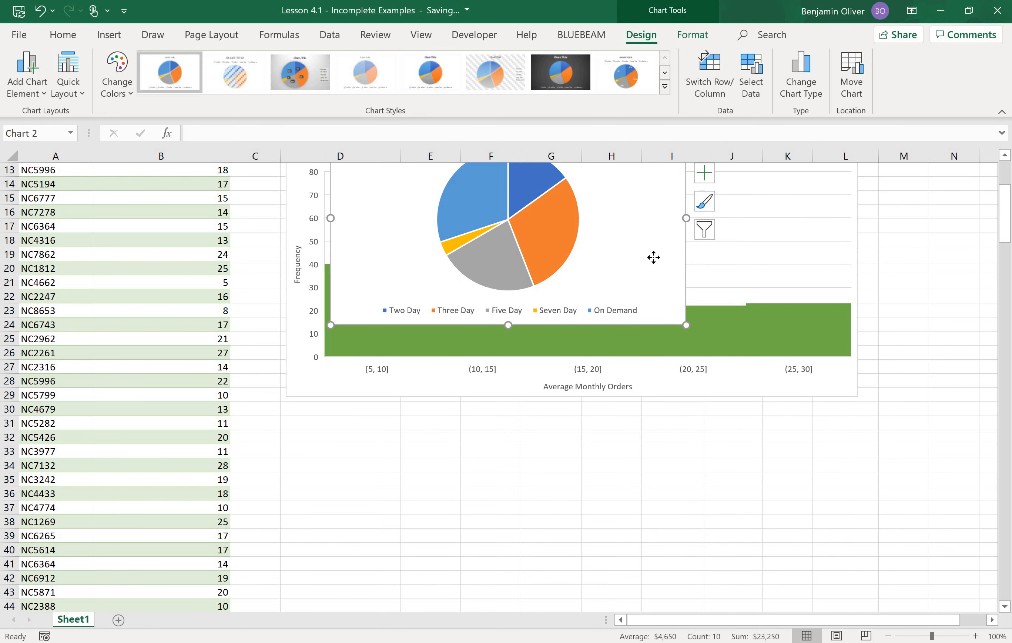
{"action": "left_click_drag", "start_coordinate": [648, 459], "coordinate": [611, 540]}
{"action": "scroll", "coordinate": [657, 466], "scroll_direction": "down", "scroll_amount": 4}
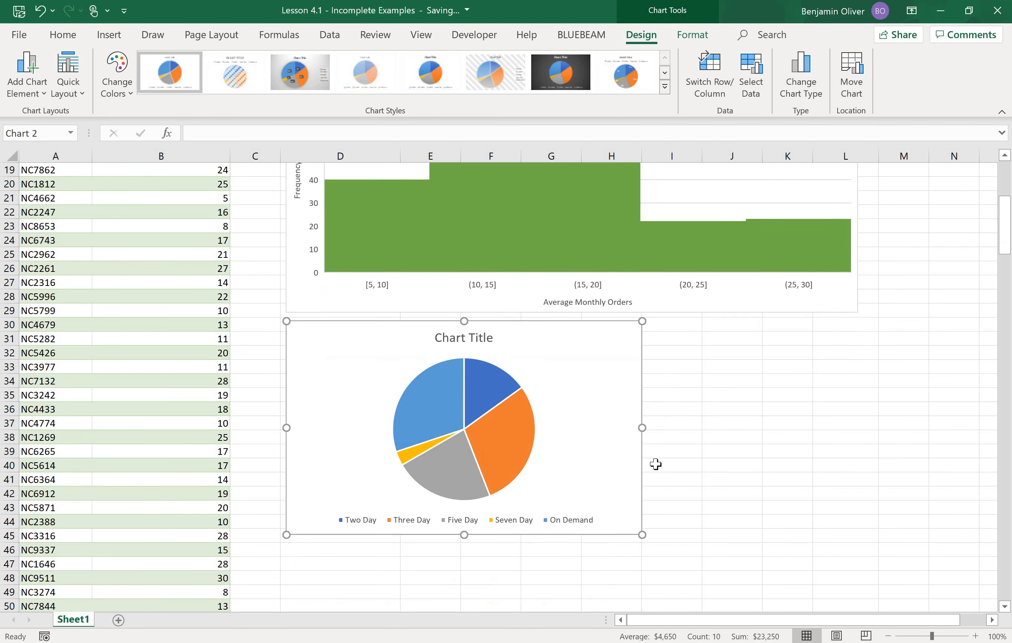
{"action": "left_click_drag", "start_coordinate": [737, 487], "coordinate": [857, 550]}
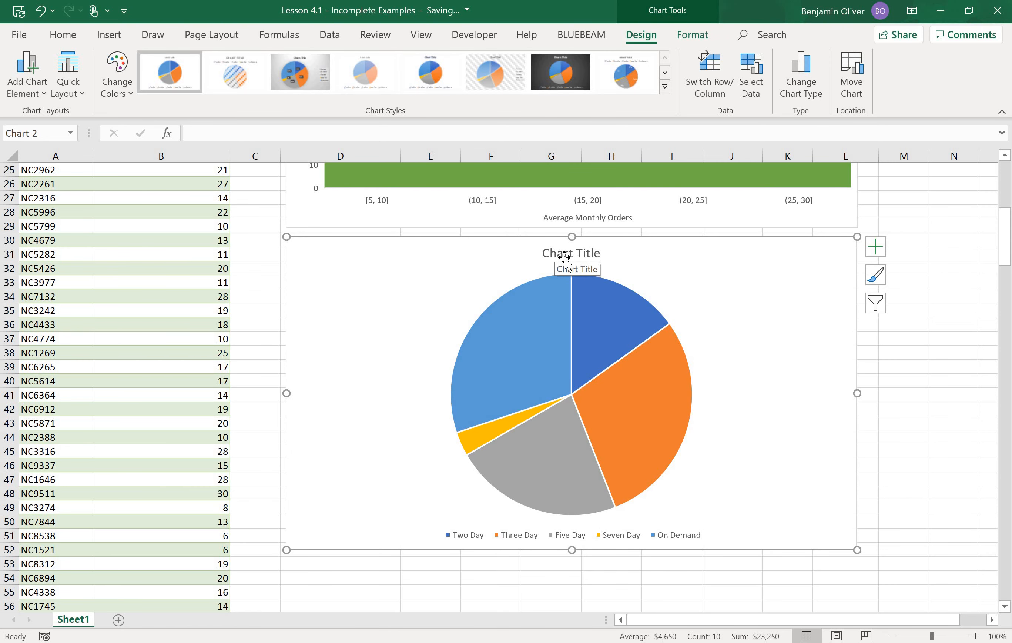
Change the pie chart's title to "Income Breakdown in 2019"
{"action": "double_click", "coordinate": [578, 253]}
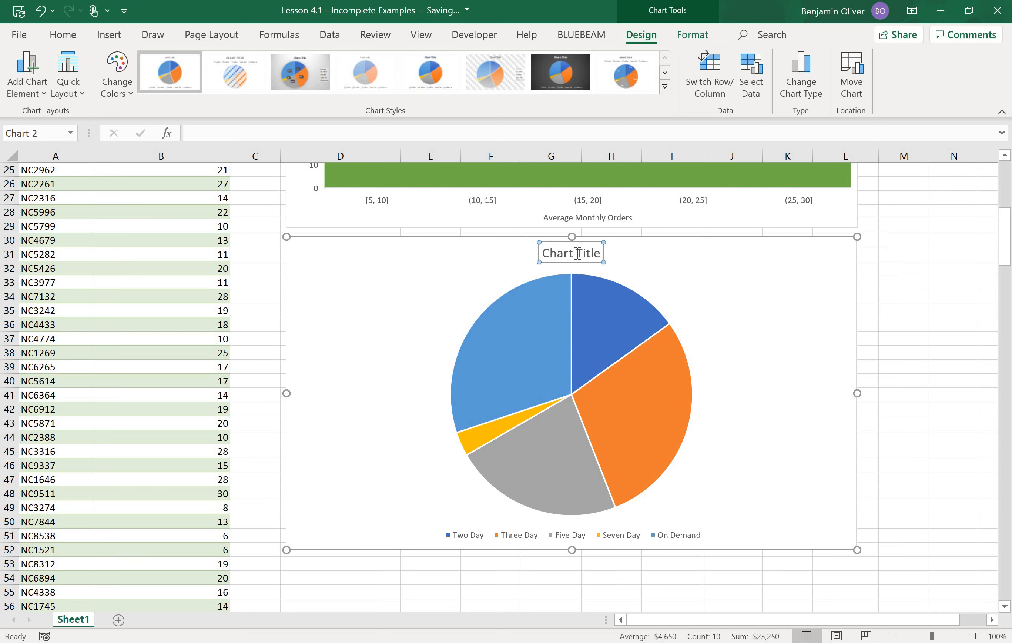
{"action": "triple_click", "coordinate": [578, 253]}
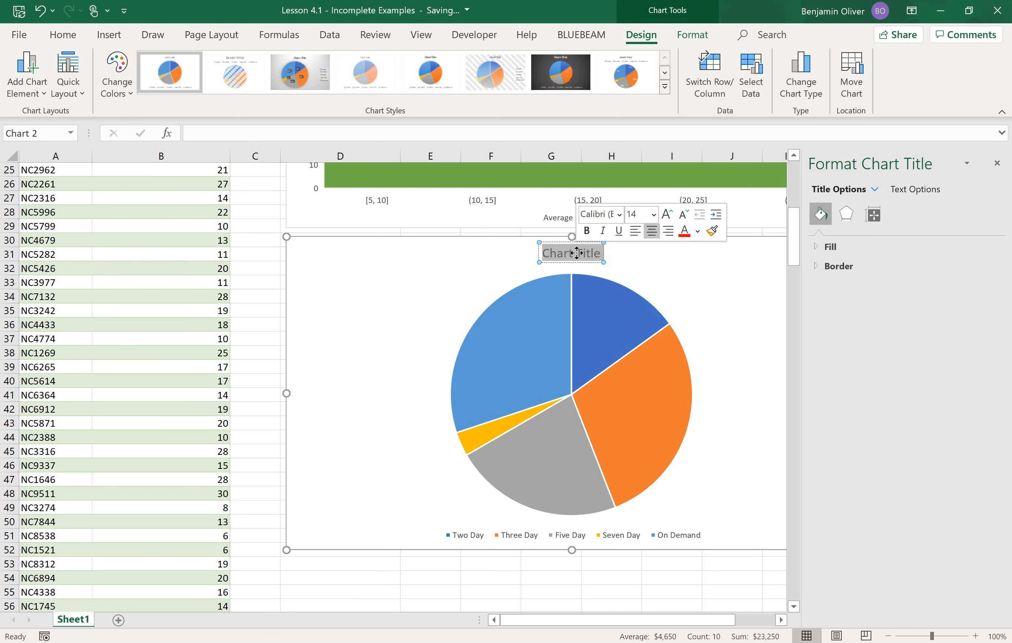
{"action": "type", "text": "Income Break"}
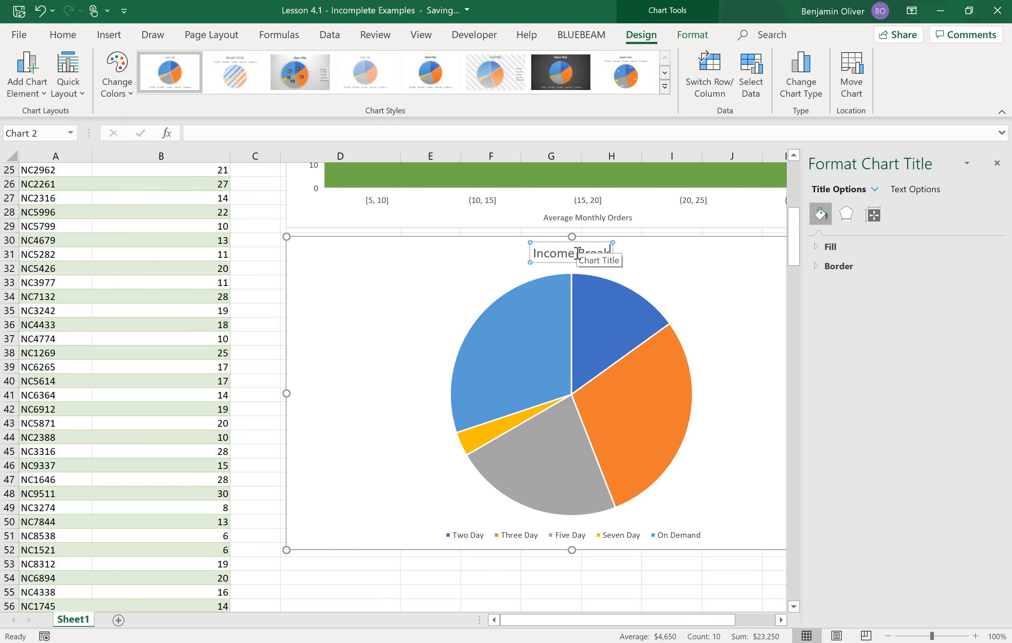
{"action": "type", "text": "down in 2019"}
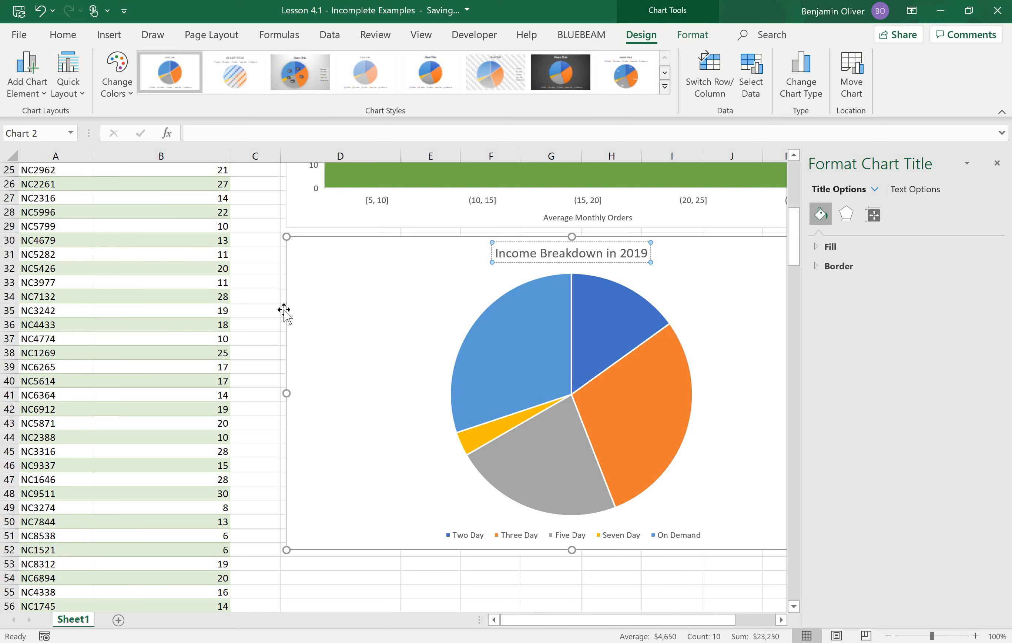
Add Outside End data labels to the pie slices, close the formatting pane and deselect the chart
{"action": "scroll", "coordinate": [588, 284], "scroll_direction": "up", "scroll_amount": 2}
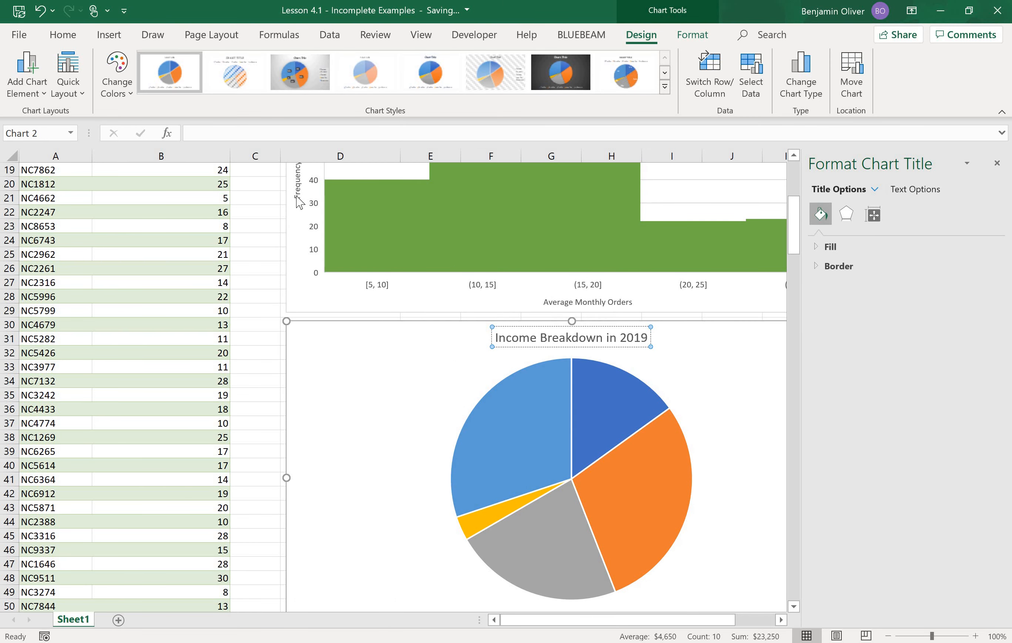
{"action": "left_click", "coordinate": [521, 434]}
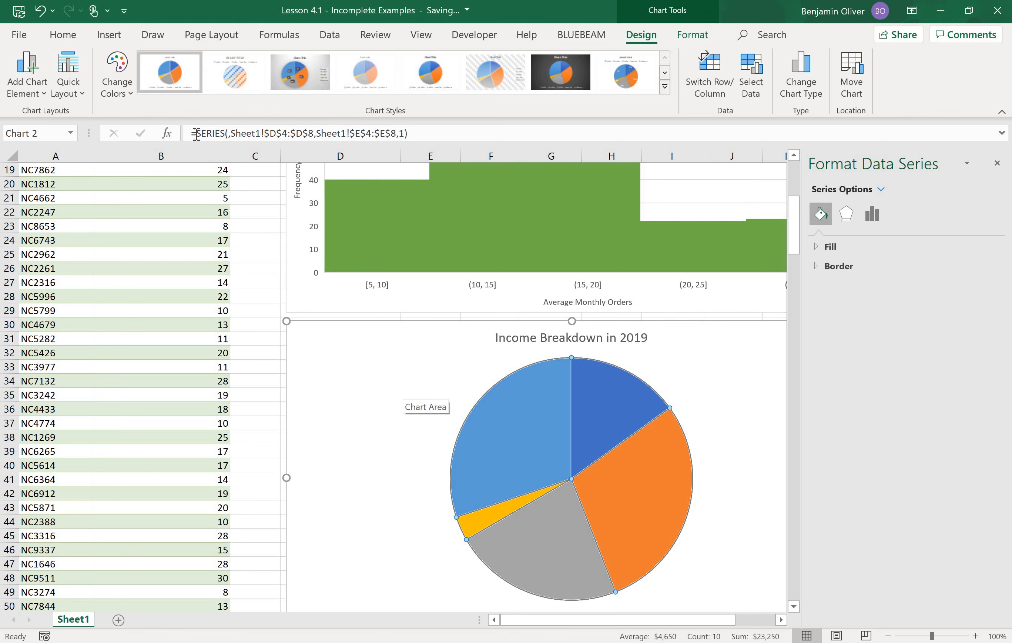
{"action": "left_click", "coordinate": [44, 97]}
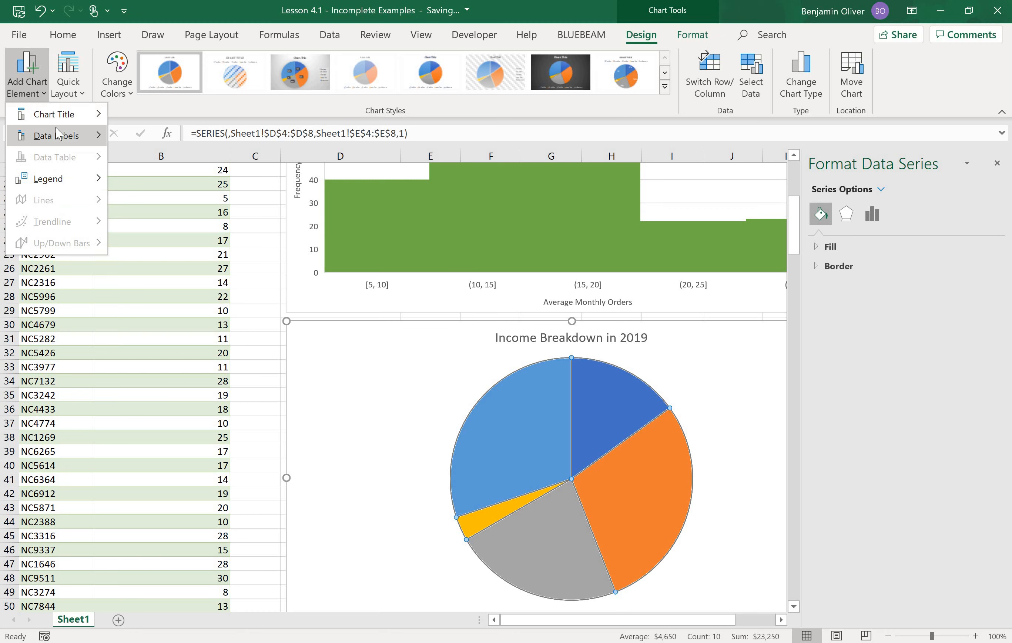
{"action": "mouse_move", "coordinate": [57, 130]}
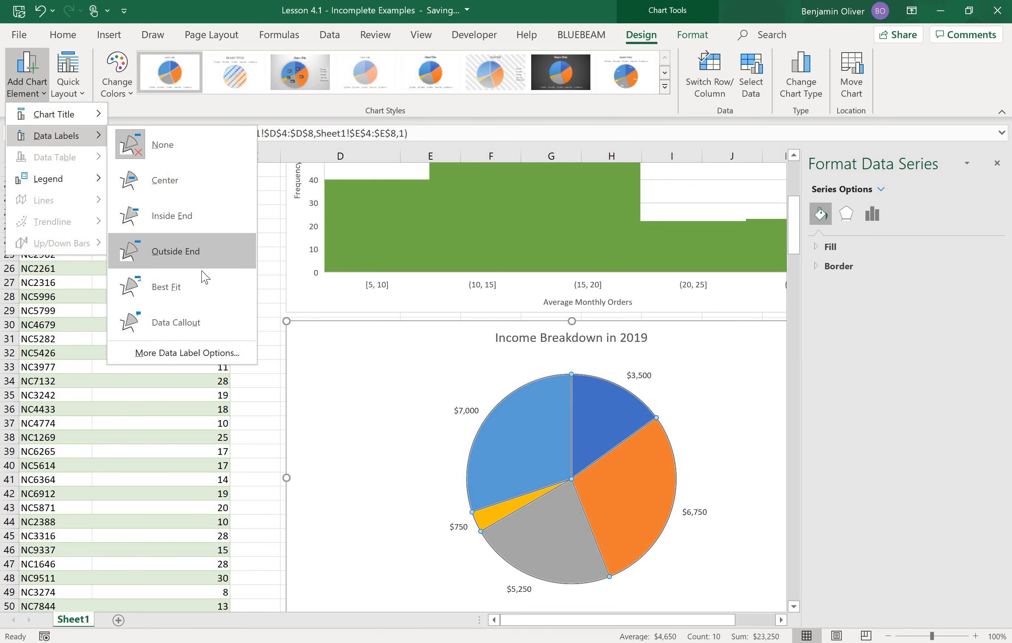
{"action": "left_click", "coordinate": [198, 252]}
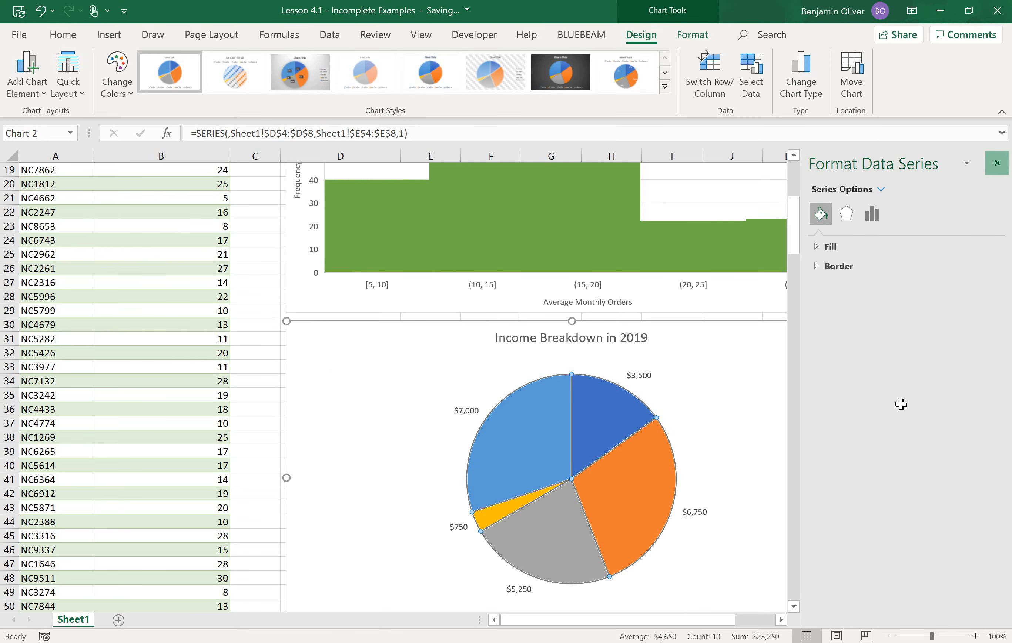
{"action": "scroll", "coordinate": [892, 418], "scroll_direction": "down", "scroll_amount": 2}
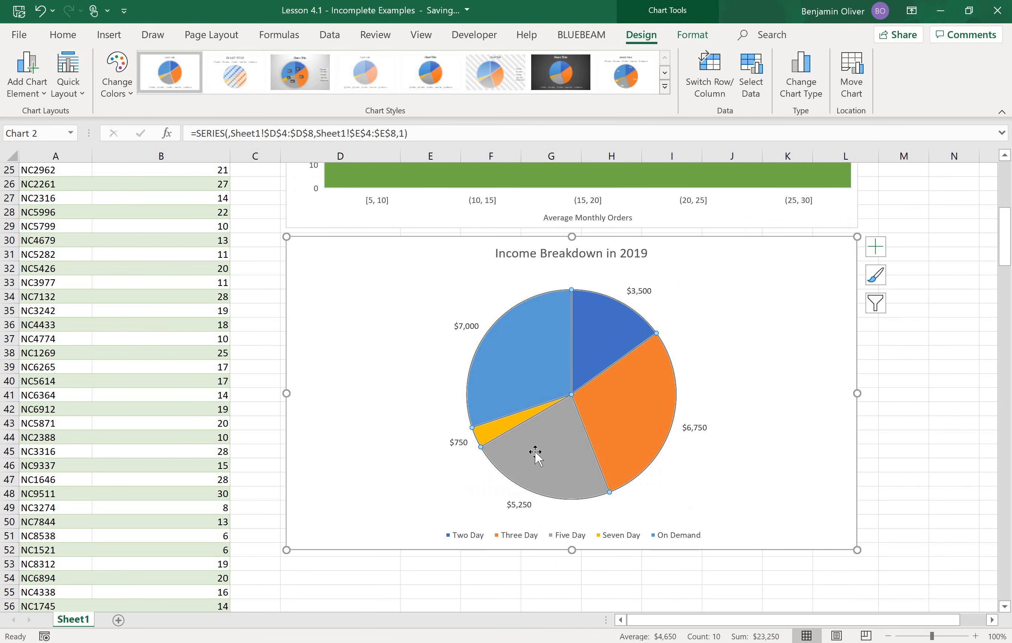
{"action": "key", "text": "Escape"}
{"action": "key", "text": "Escape"}
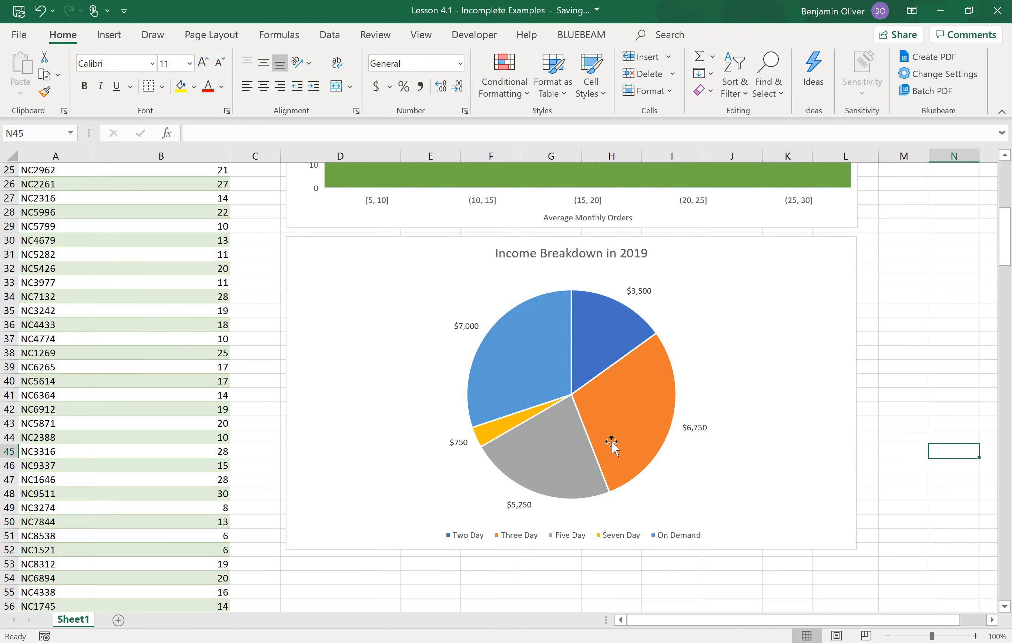
{"action": "mouse_move", "coordinate": [496, 455]}
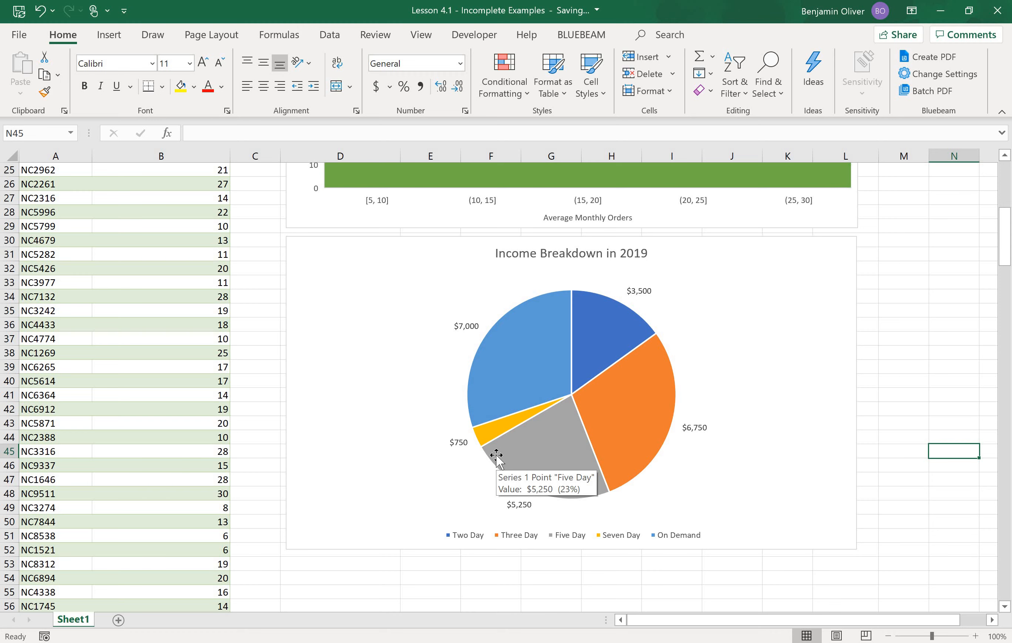
Recolor the income pie chart with the Colorful palette that starts with green, light blue and gold
{"action": "left_click", "coordinate": [335, 253]}
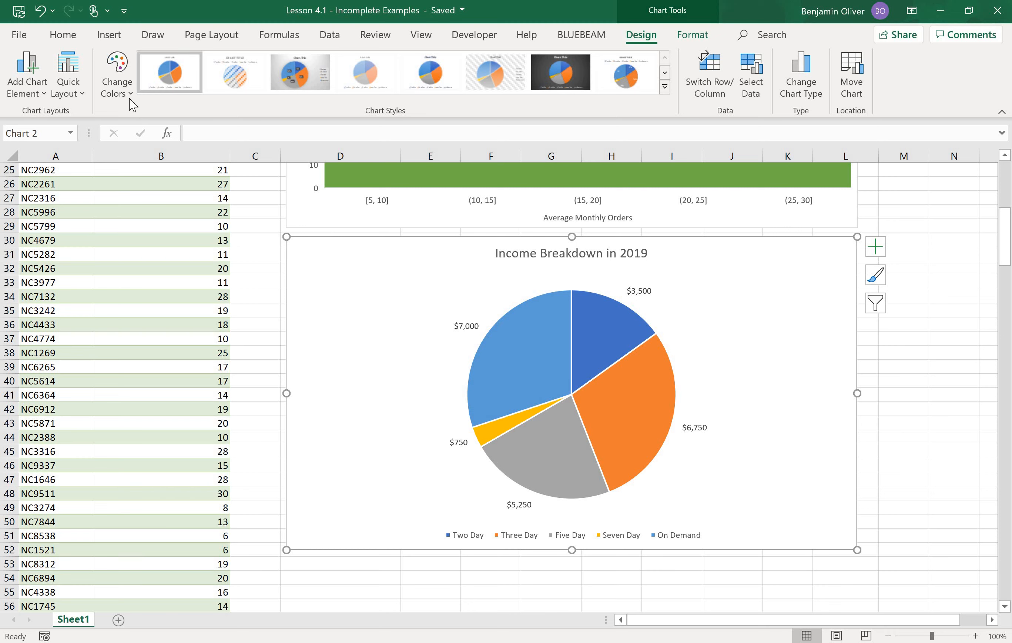
{"action": "left_click", "coordinate": [127, 96]}
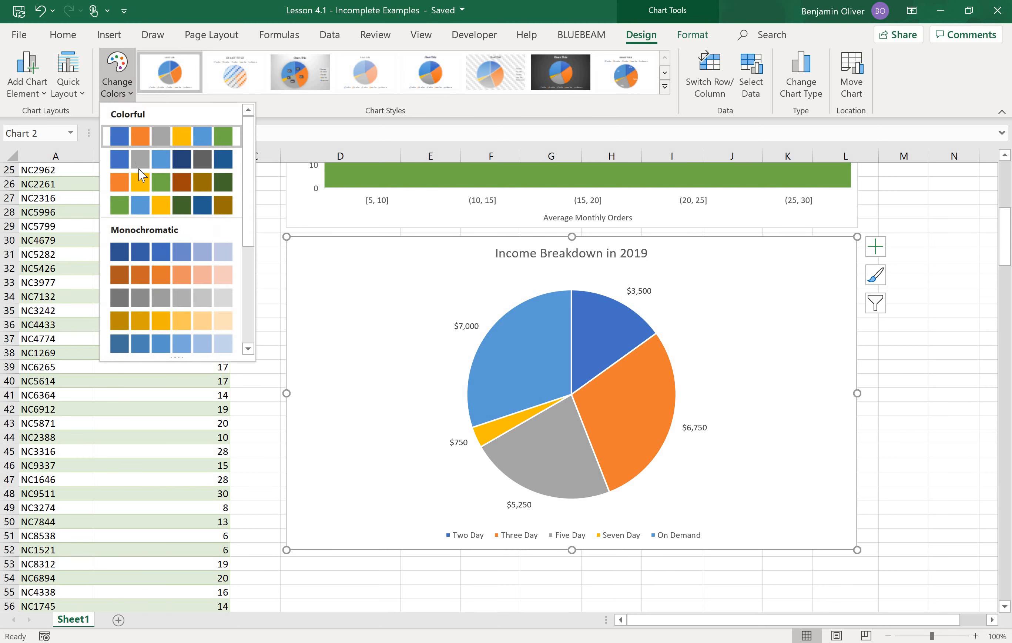
{"action": "left_click", "coordinate": [140, 206]}
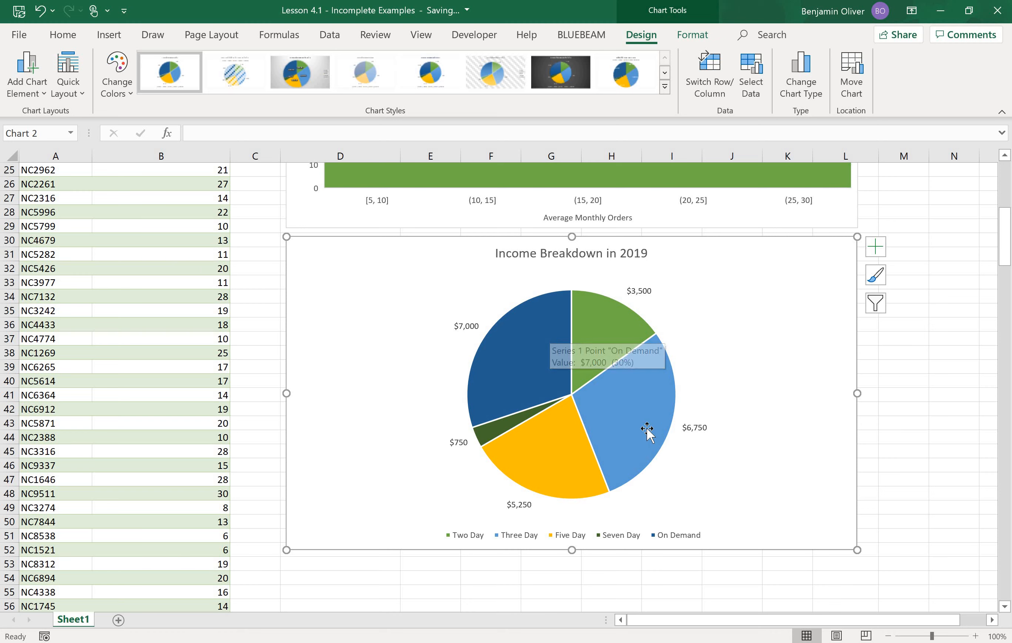
{"action": "mouse_move", "coordinate": [647, 429]}
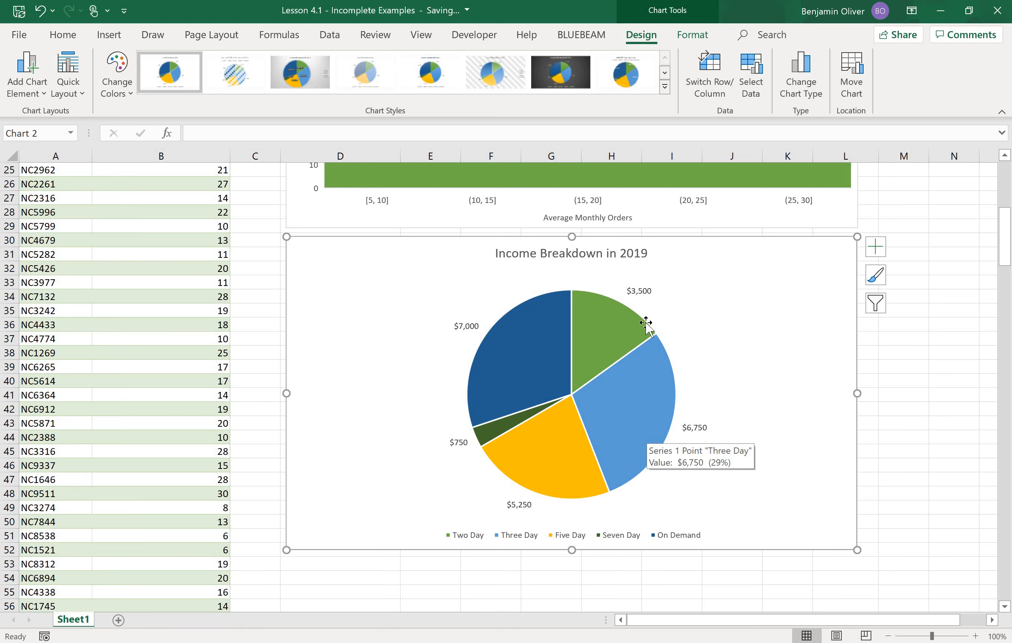
{"action": "scroll", "coordinate": [646, 324], "scroll_direction": "up", "scroll_amount": 4}
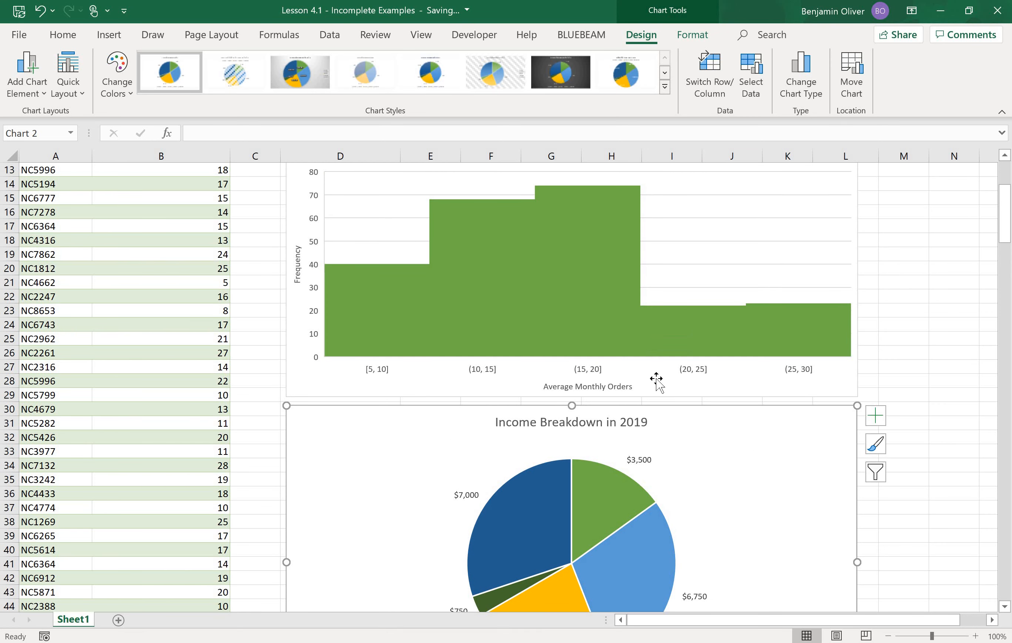
{"action": "scroll", "coordinate": [656, 374], "scroll_direction": "down", "scroll_amount": 2}
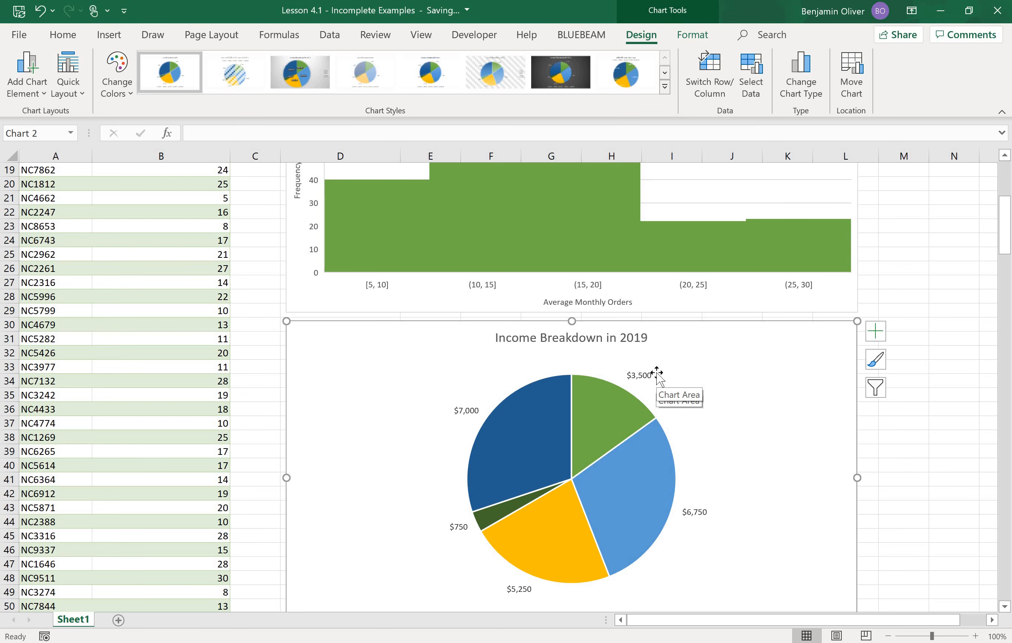
Create a PivotTable on a new worksheet from the annual income table, Table2
{"action": "scroll", "coordinate": [531, 355], "scroll_direction": "up", "scroll_amount": 6}
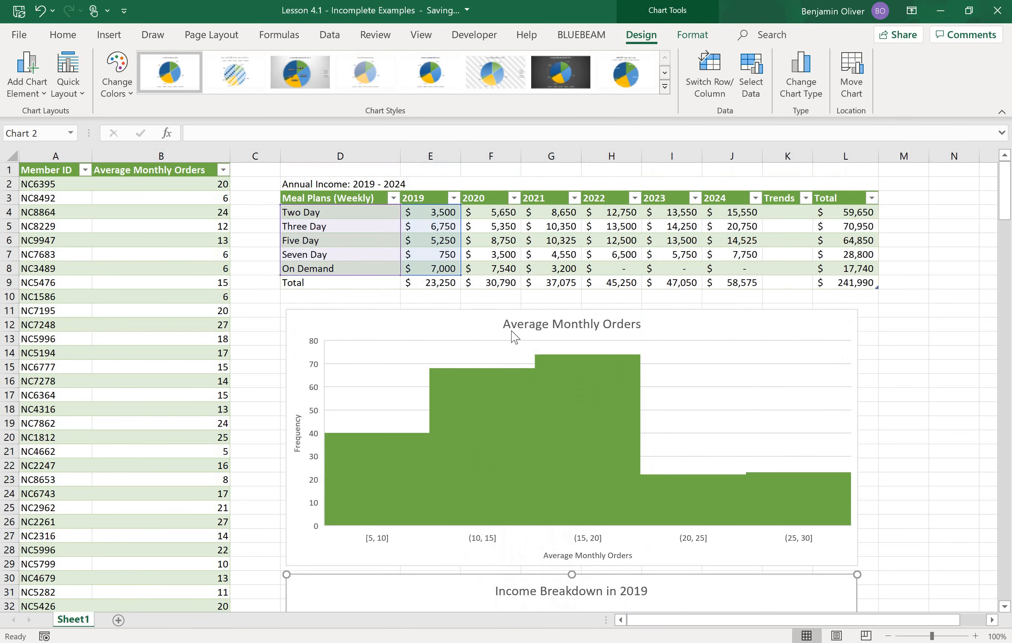
{"action": "left_click", "coordinate": [515, 226]}
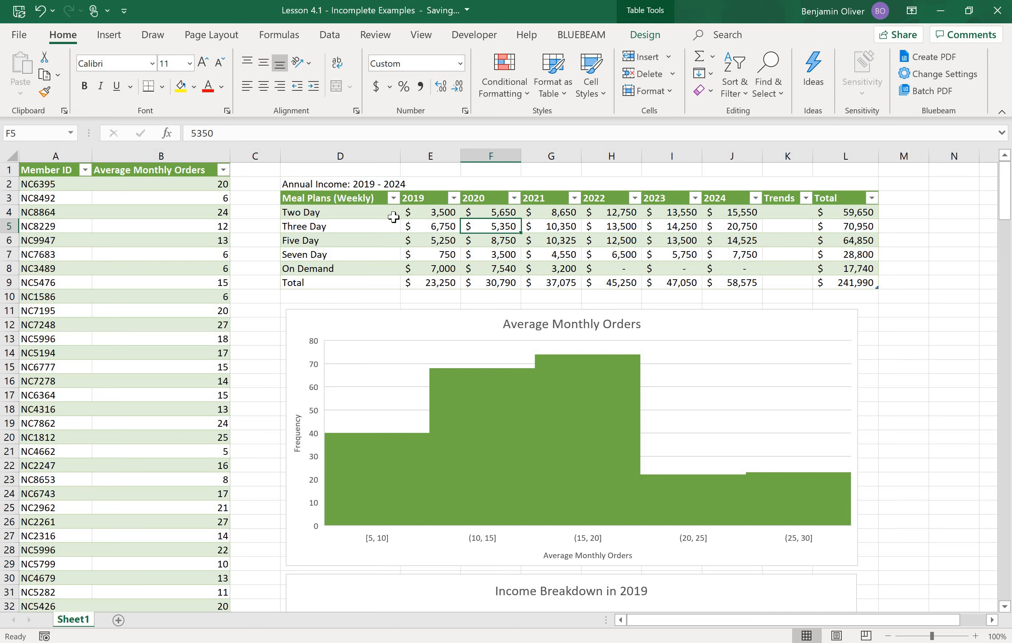
{"action": "left_click", "coordinate": [322, 211]}
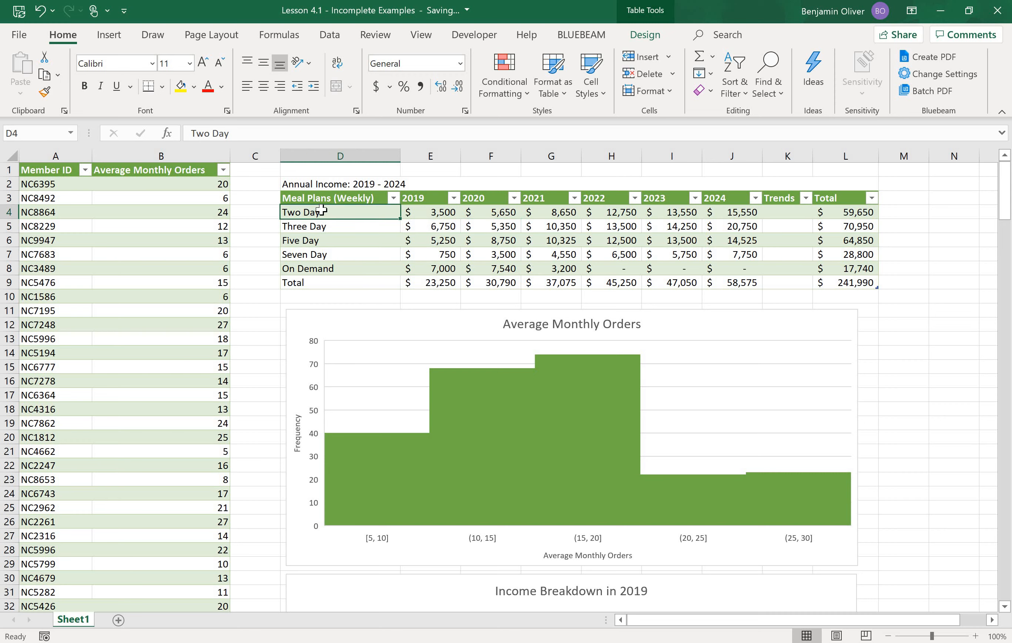
{"action": "left_click", "coordinate": [109, 34]}
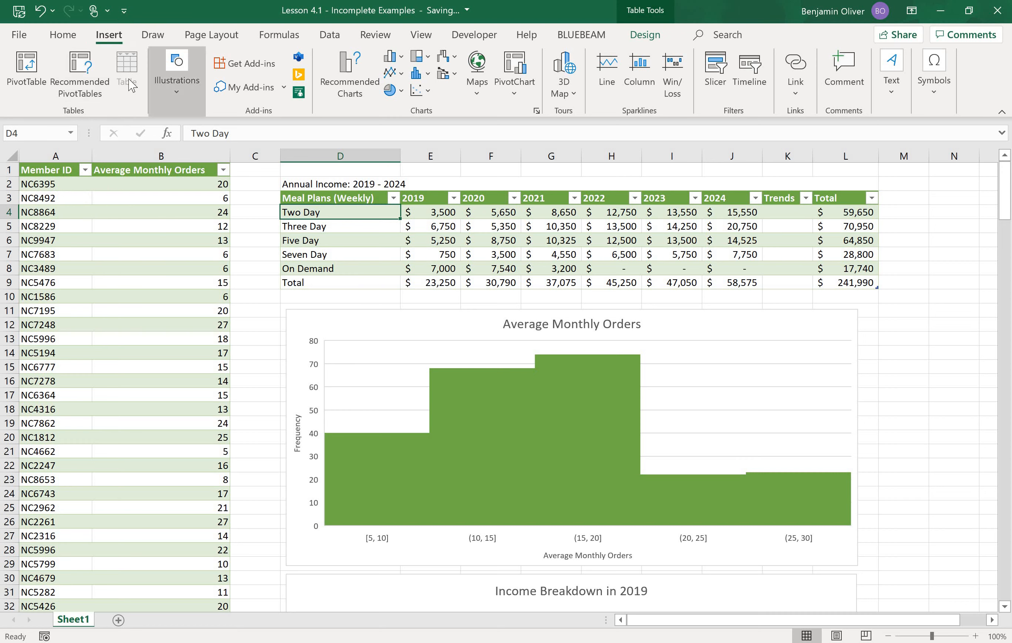
{"action": "left_click", "coordinate": [23, 84]}
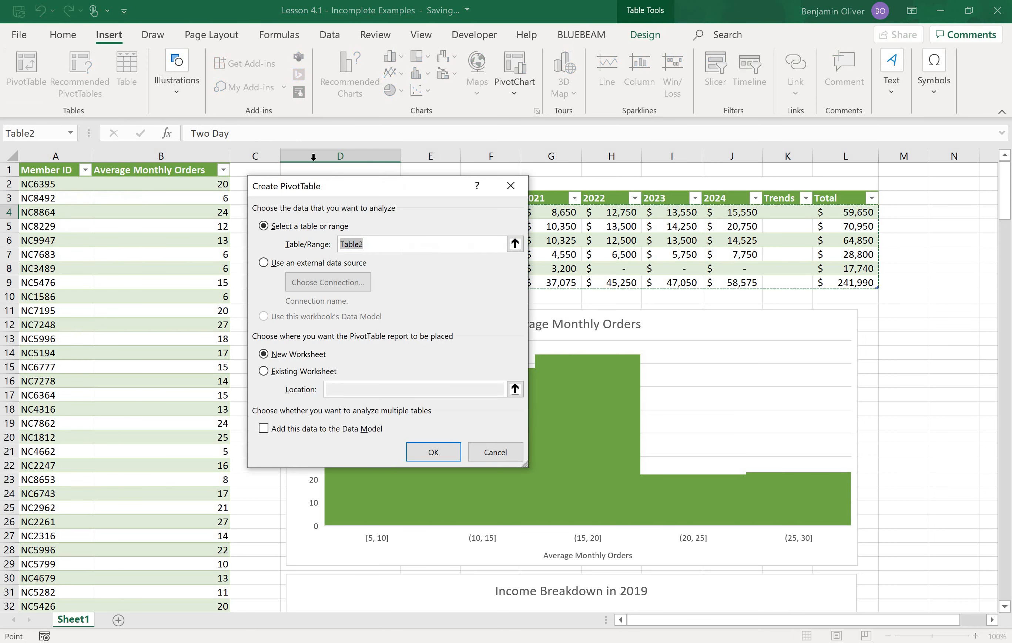
{"action": "left_click_drag", "start_coordinate": [358, 183], "coordinate": [90, 187]}
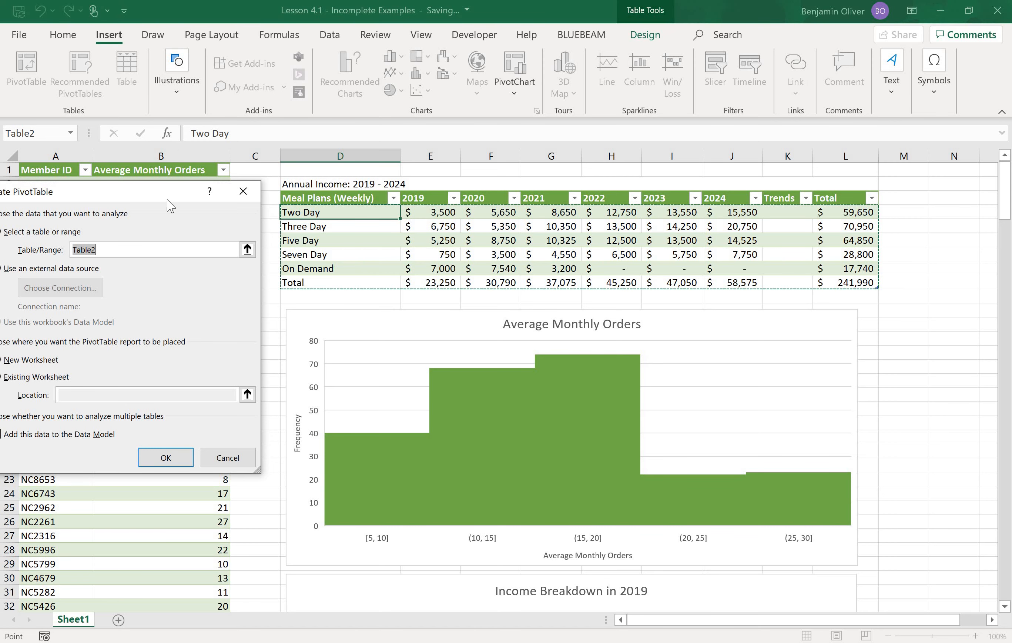
{"action": "left_click_drag", "start_coordinate": [219, 195], "coordinate": [282, 185]}
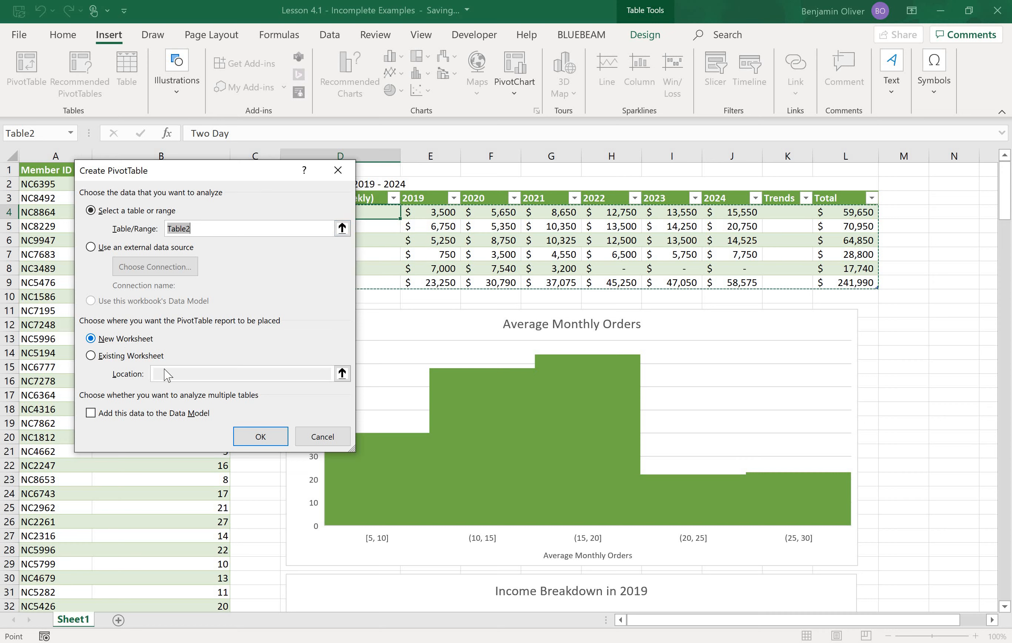
{"action": "left_click", "coordinate": [254, 437]}
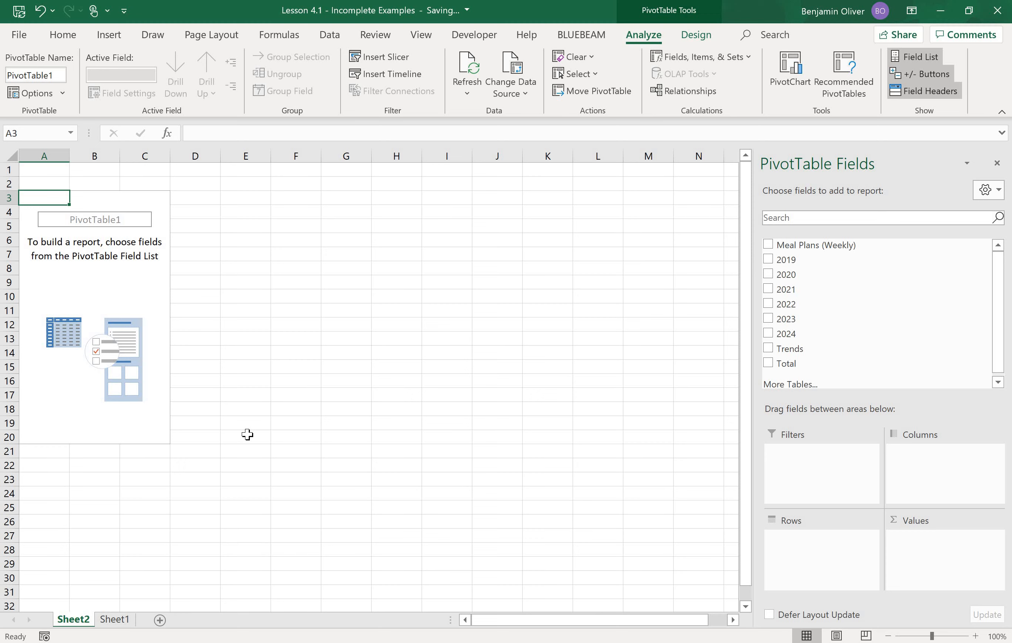
{"action": "left_click", "coordinate": [68, 284]}
{"action": "left_click", "coordinate": [63, 368]}
{"action": "left_click", "coordinate": [139, 420]}
{"action": "left_click", "coordinate": [146, 269]}
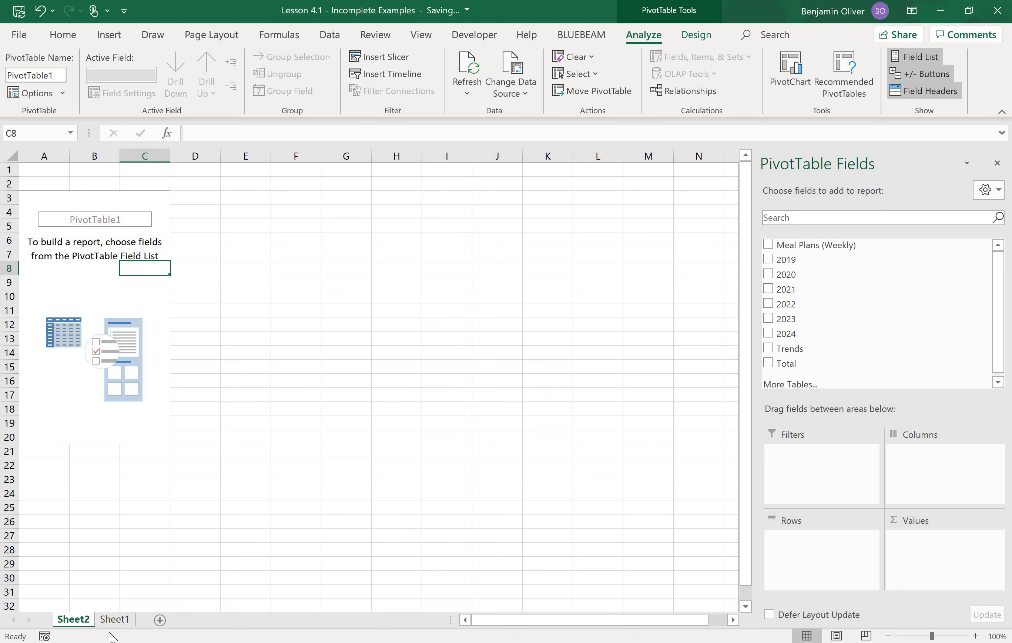
{"action": "left_click", "coordinate": [117, 620]}
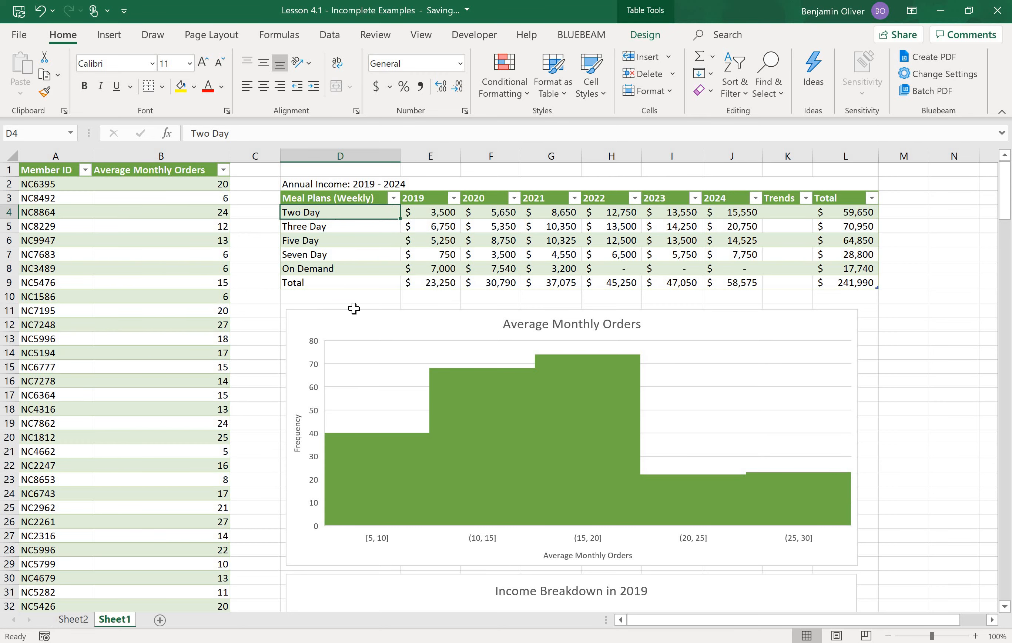
{"action": "left_click", "coordinate": [76, 621]}
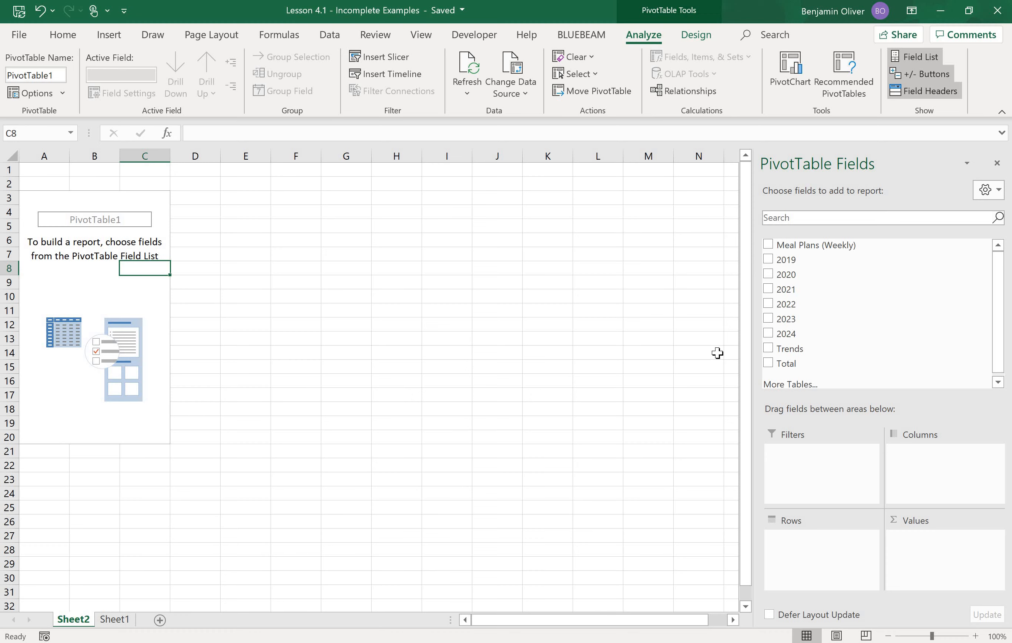
{"action": "left_click_drag", "start_coordinate": [776, 349], "coordinate": [785, 279]}
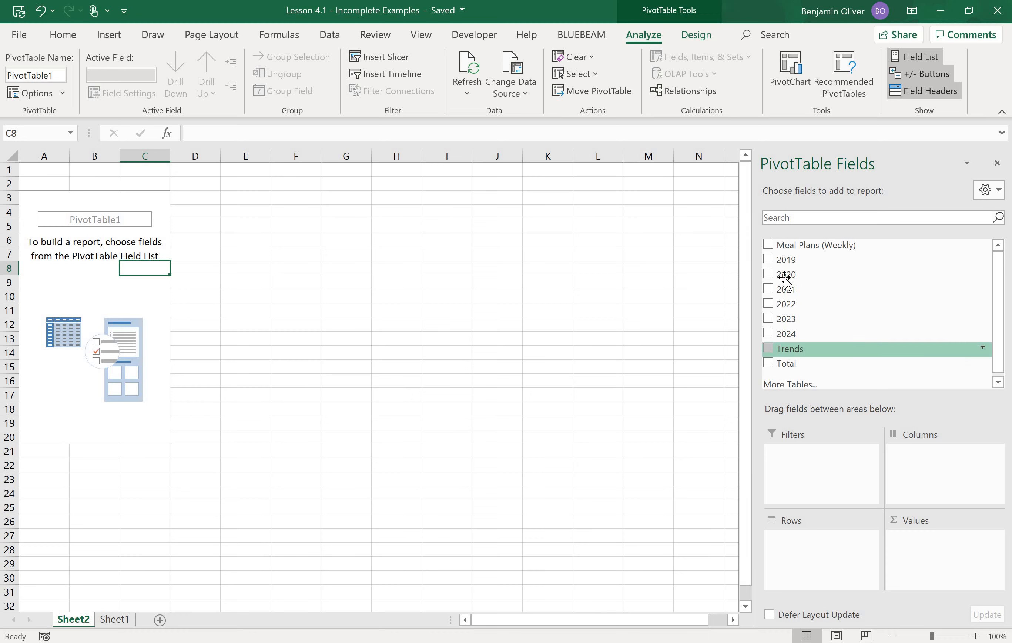
Add Meal Plans (Weekly) as the PivotTable's rows and the 2022, 2023 and 2024 fields as summed values
{"action": "left_click", "coordinate": [768, 245]}
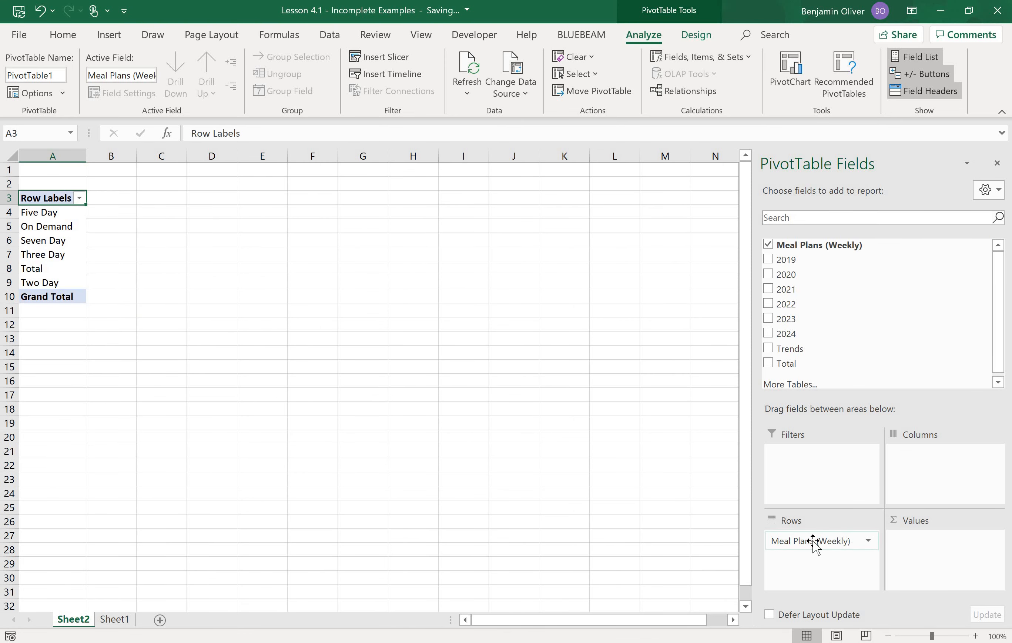
{"action": "left_click", "coordinate": [842, 364]}
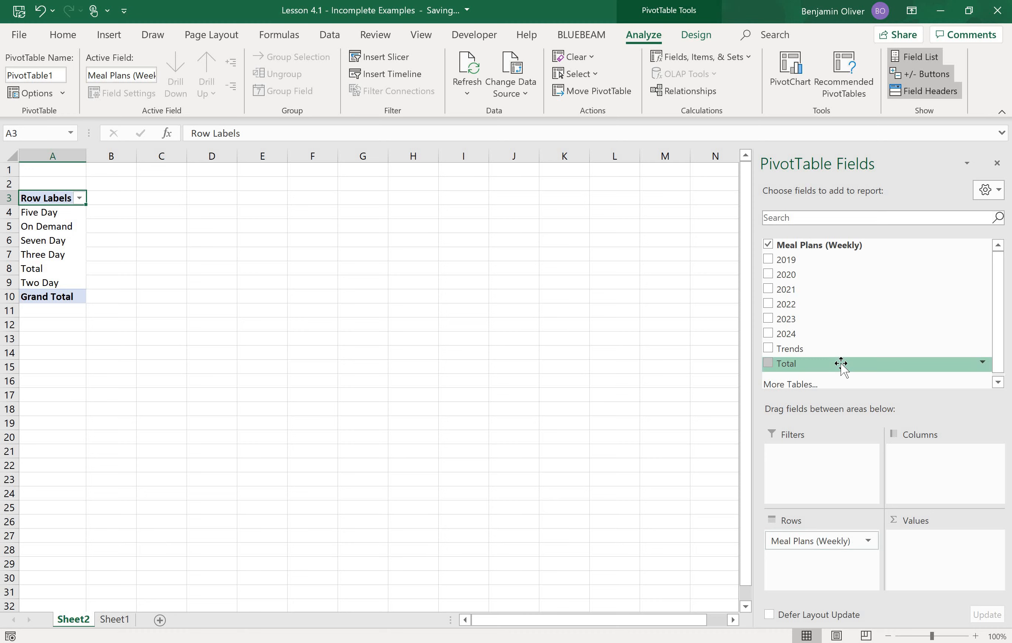
{"action": "left_click", "coordinate": [862, 346]}
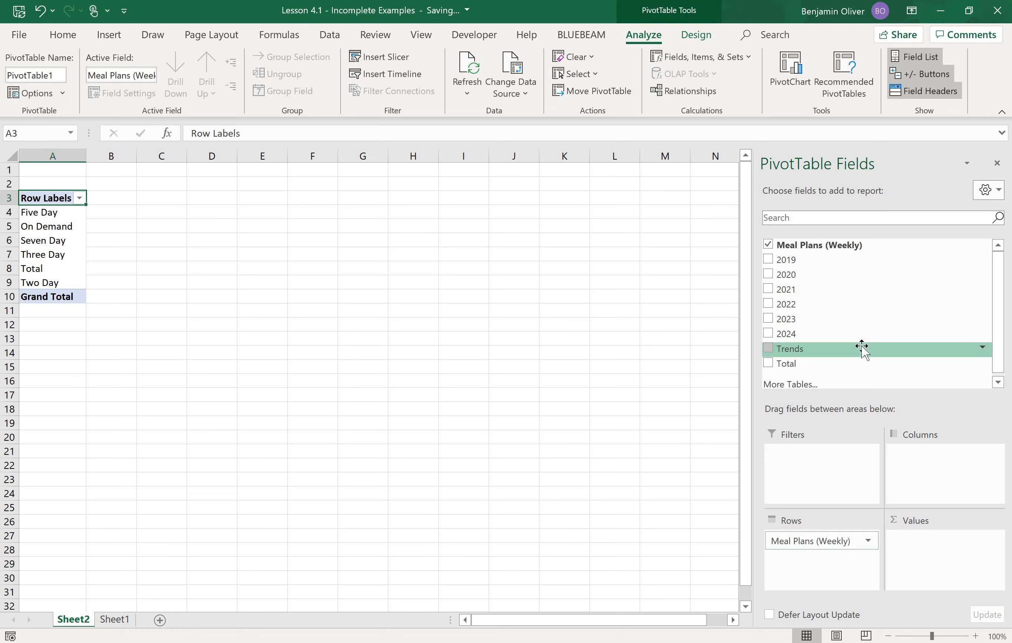
{"action": "left_click", "coordinate": [768, 304]}
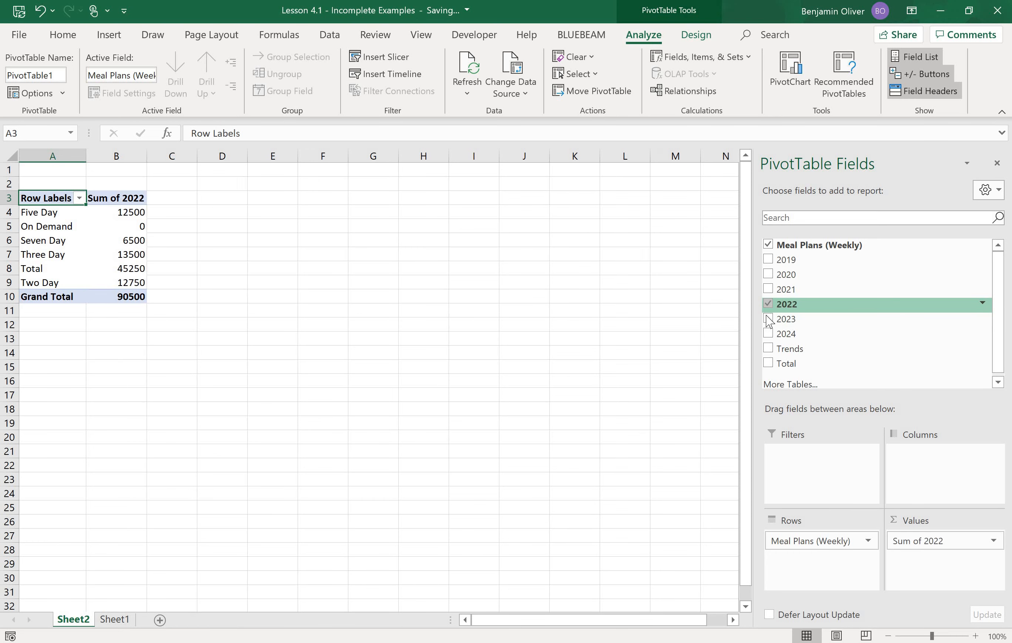
{"action": "left_click", "coordinate": [767, 317]}
{"action": "left_click", "coordinate": [769, 334]}
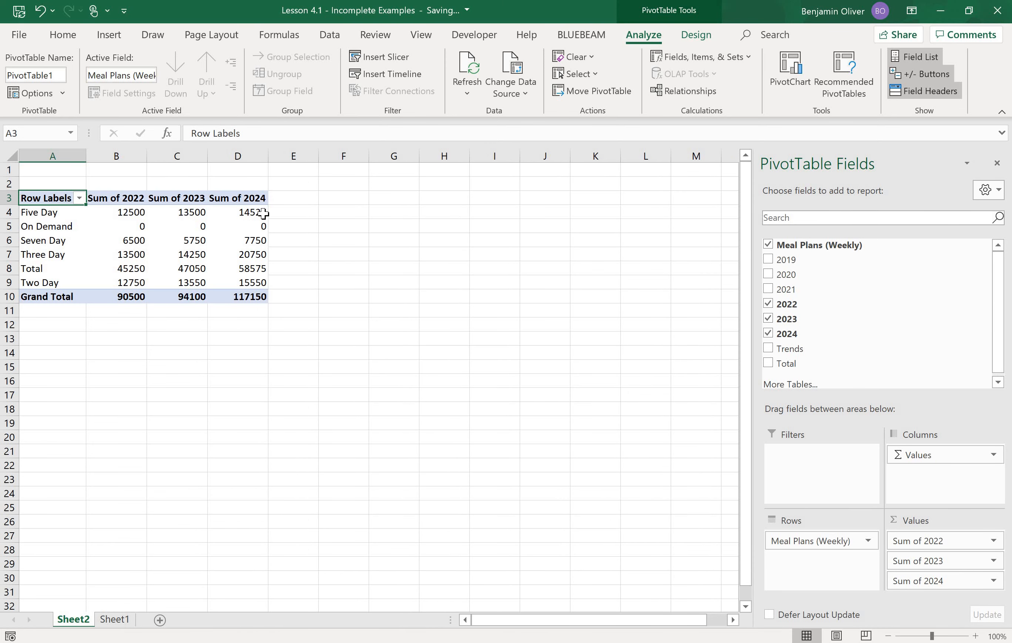
Take the 2024 field out of the PivotTable and add it back to the values
{"action": "mouse_move", "coordinate": [265, 212]}
{"action": "left_click_drag", "start_coordinate": [114, 296], "coordinate": [246, 298]}
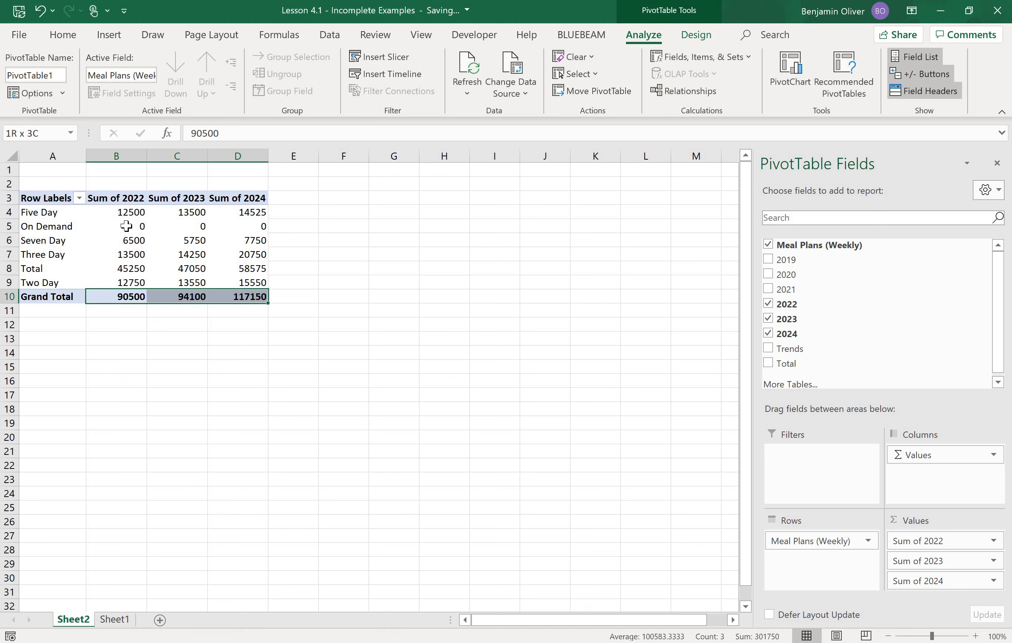
{"action": "left_click_drag", "start_coordinate": [126, 213], "coordinate": [248, 293]}
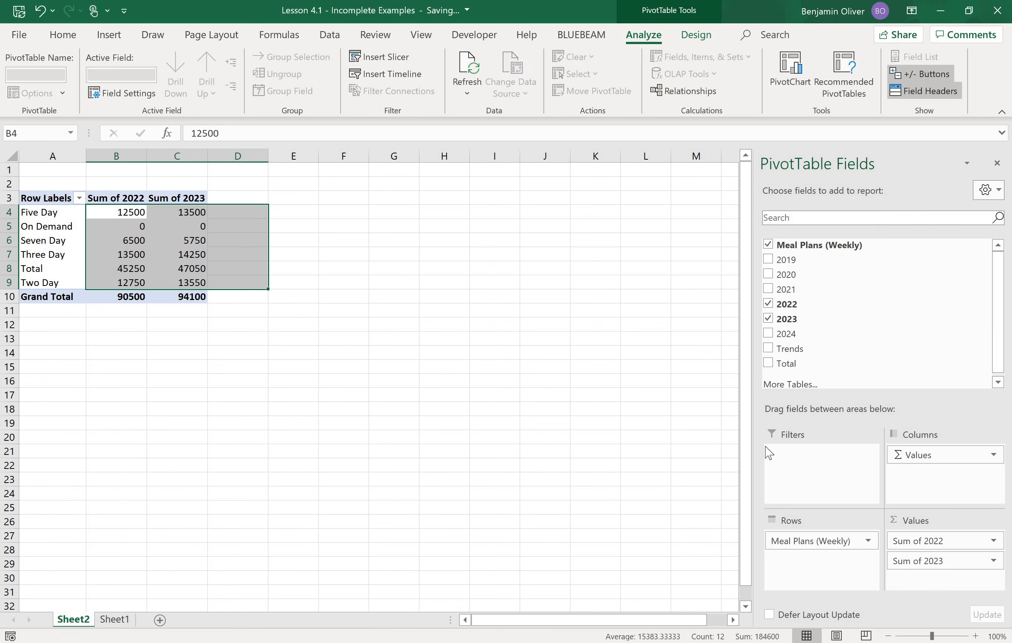
{"action": "left_click", "coordinate": [769, 337]}
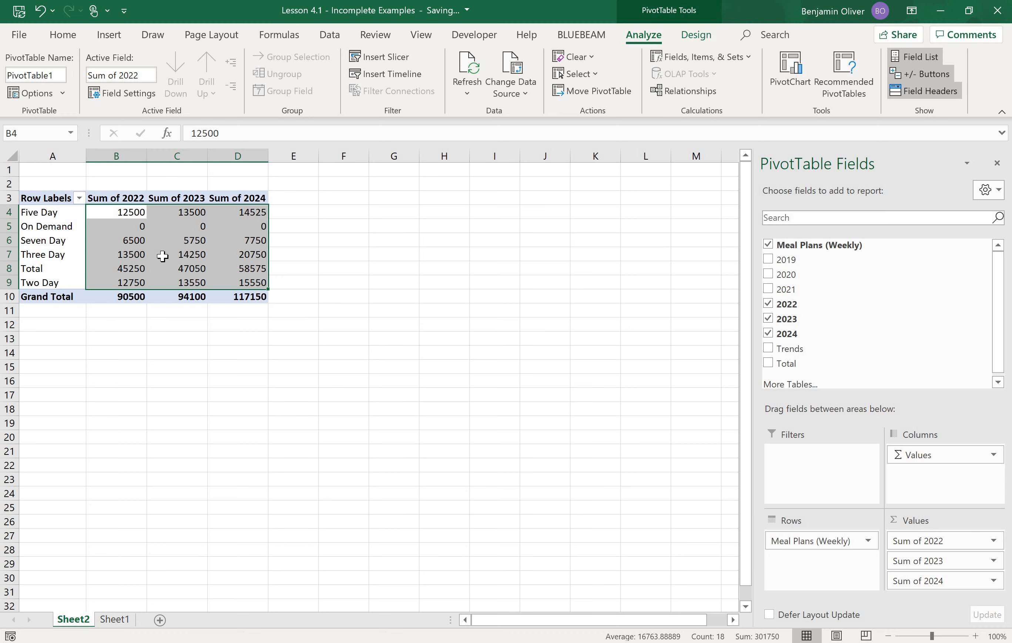
Check the PivotTable's Grand Total for each of the years 2022, 2023 and 2024
{"action": "left_click", "coordinate": [133, 300]}
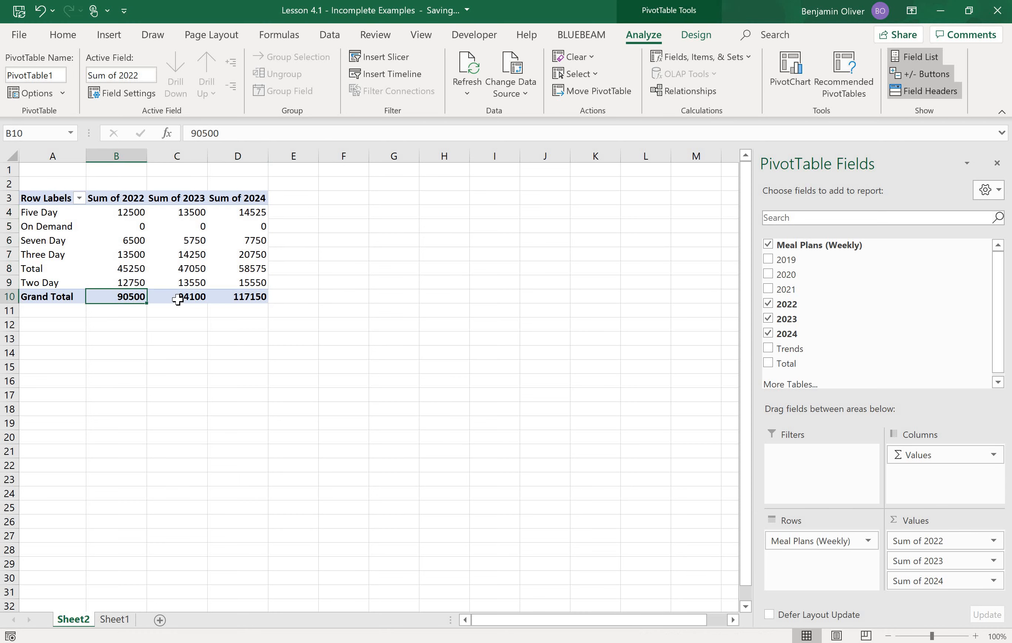
{"action": "left_click", "coordinate": [179, 297]}
{"action": "left_click", "coordinate": [233, 300]}
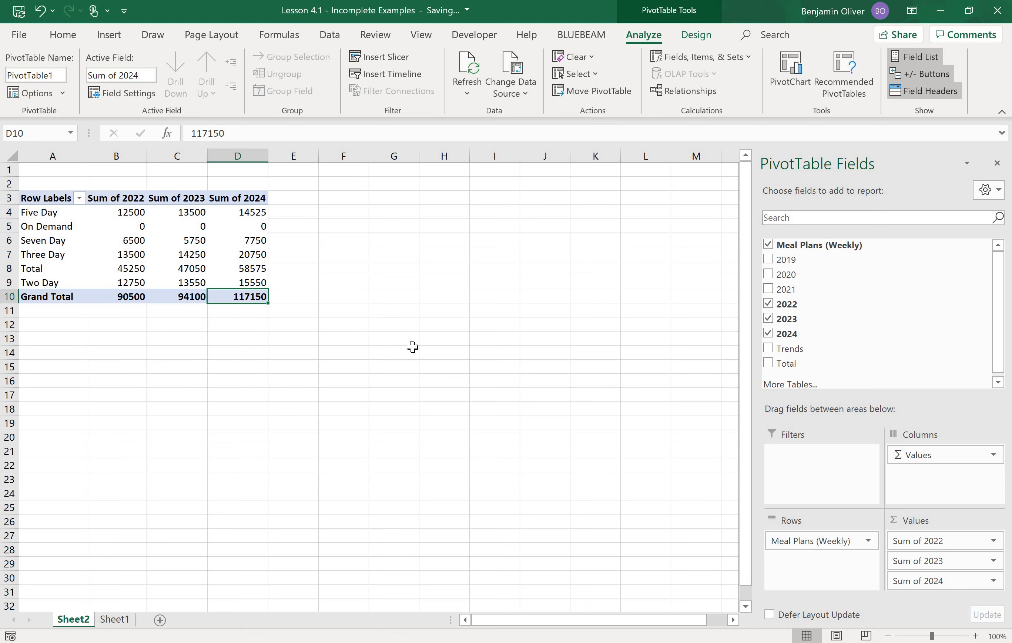
{"action": "left_click", "coordinate": [113, 199]}
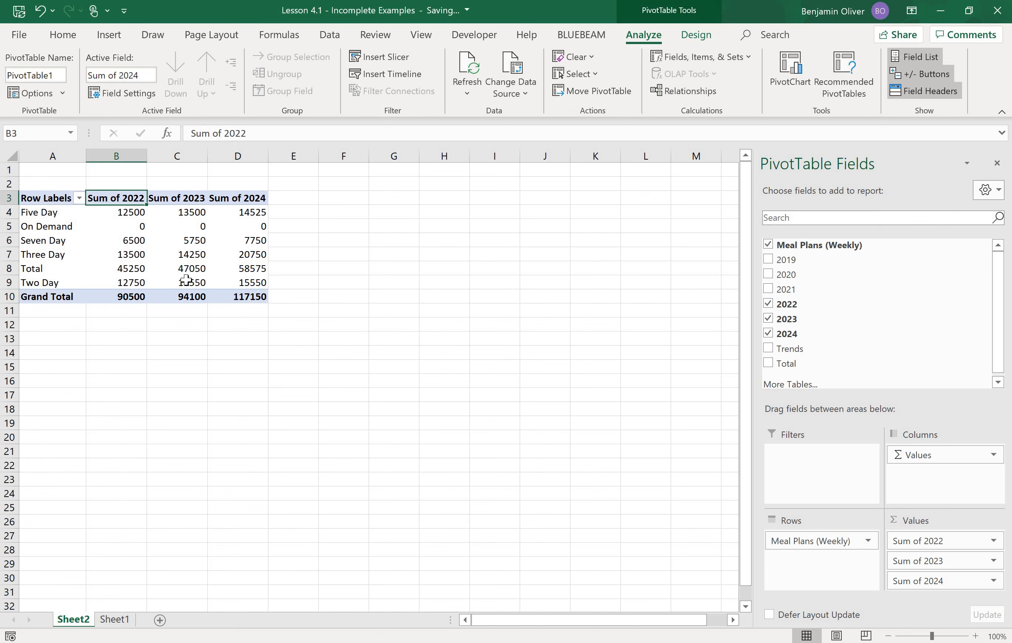
{"action": "left_click", "coordinate": [114, 298]}
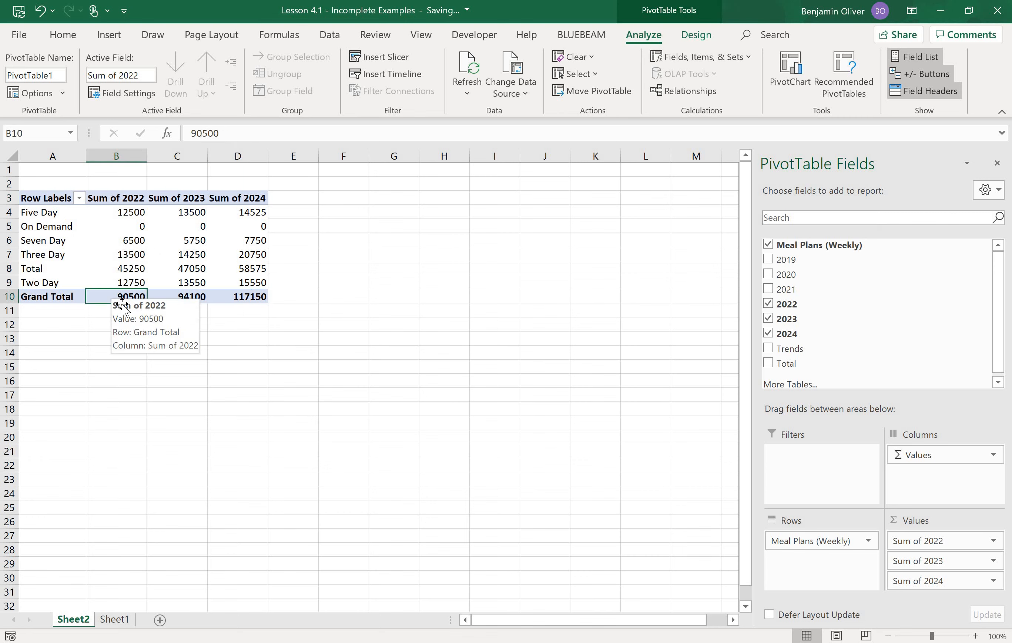
Rename the PivotTable's "Sum of 2022" value field to "2022 Income"
{"action": "left_click", "coordinate": [110, 198]}
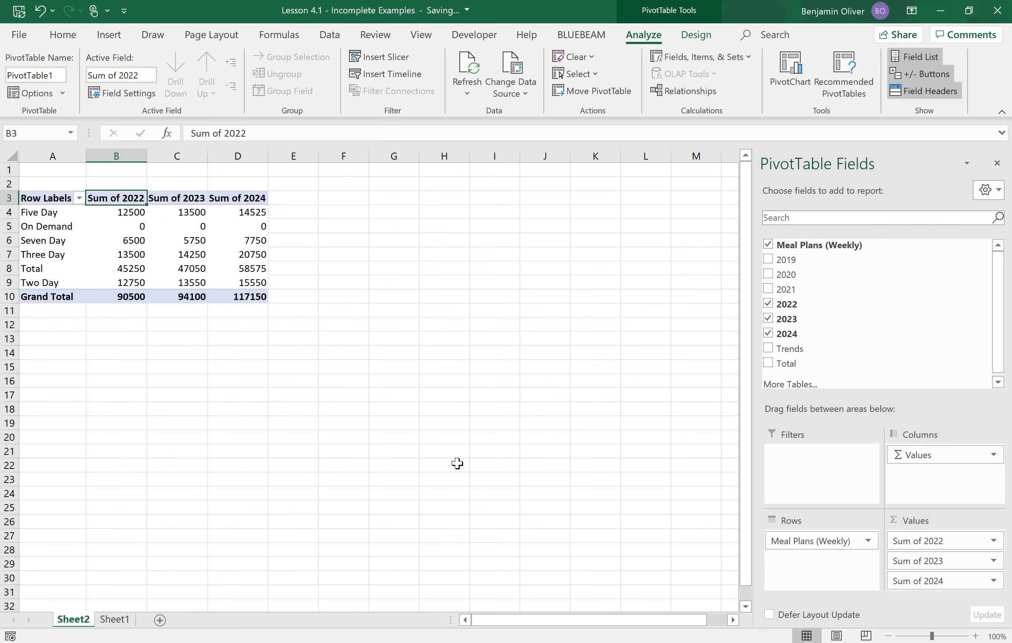
{"action": "left_click", "coordinate": [141, 75]}
{"action": "type", "text": "2020"}
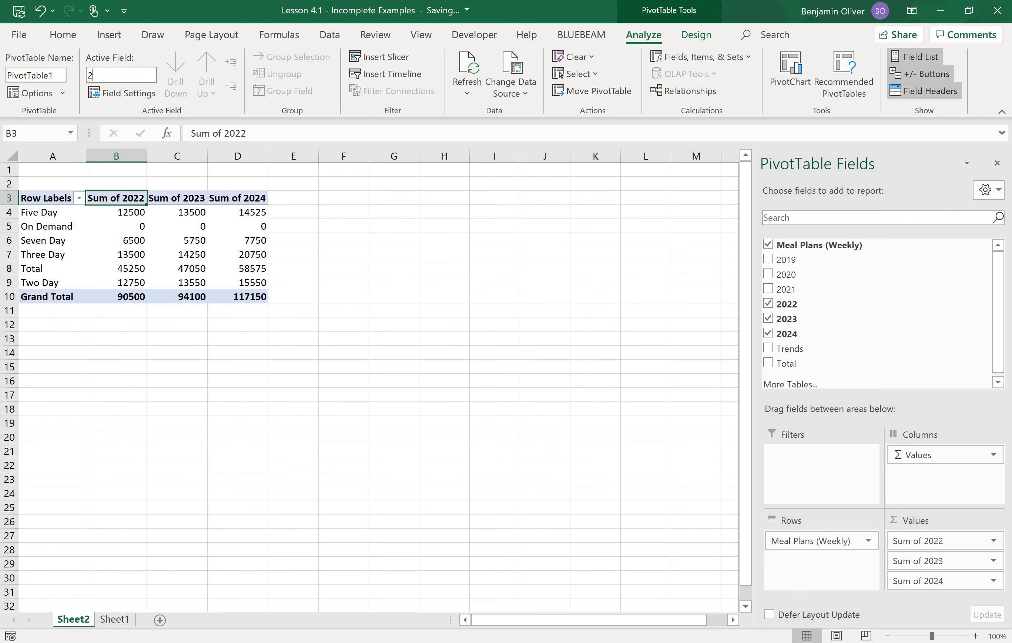
{"action": "type", "text": " Income"}
{"action": "key", "text": "Return"}
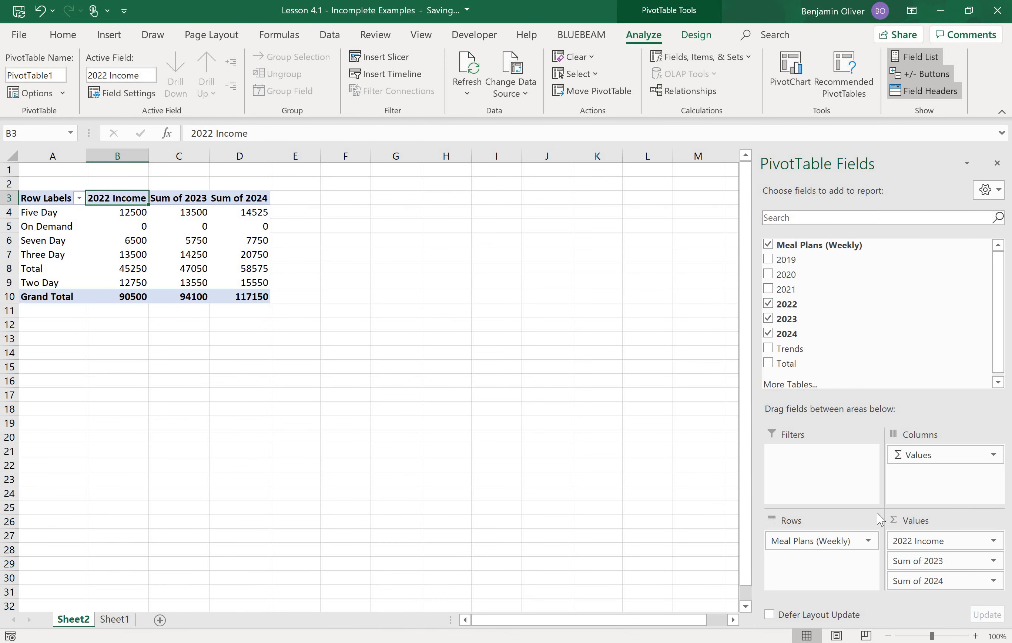
Rename the "Sum of 2023" value field to "2023 Income" and format its numbers as Accounting with the $ symbol and 0 decimal places
{"action": "left_click", "coordinate": [947, 561]}
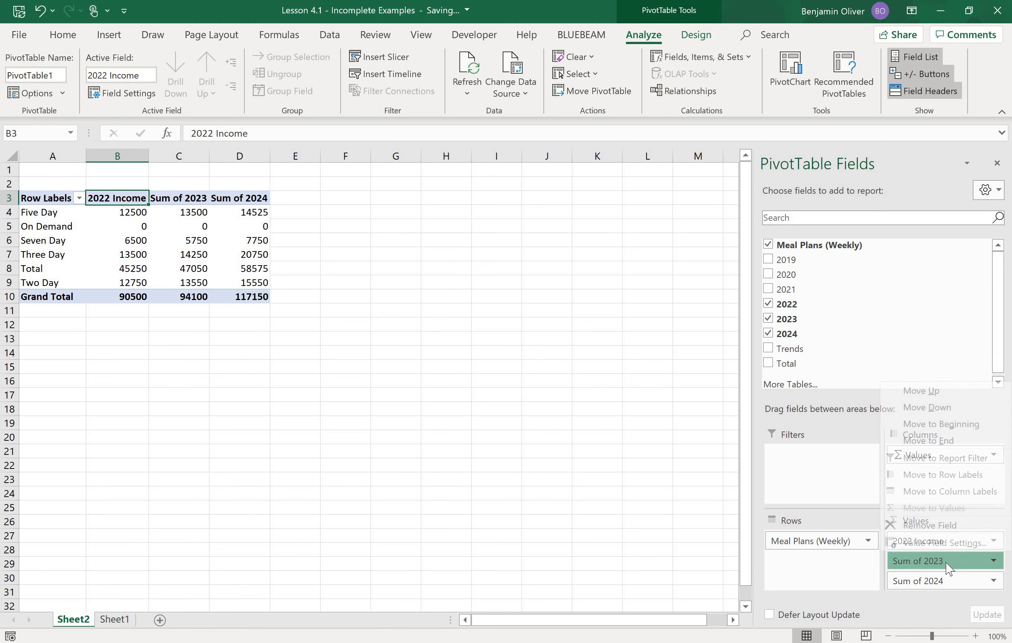
{"action": "left_click", "coordinate": [944, 546]}
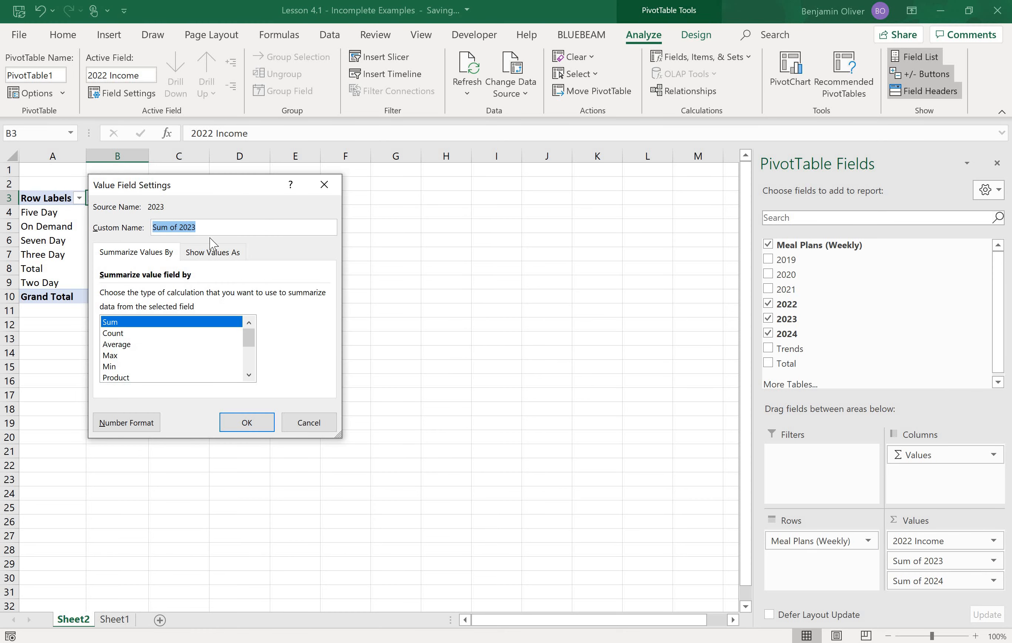
{"action": "type", "text": "2023 Income"}
{"action": "left_click_drag", "start_coordinate": [220, 190], "coordinate": [332, 164]}
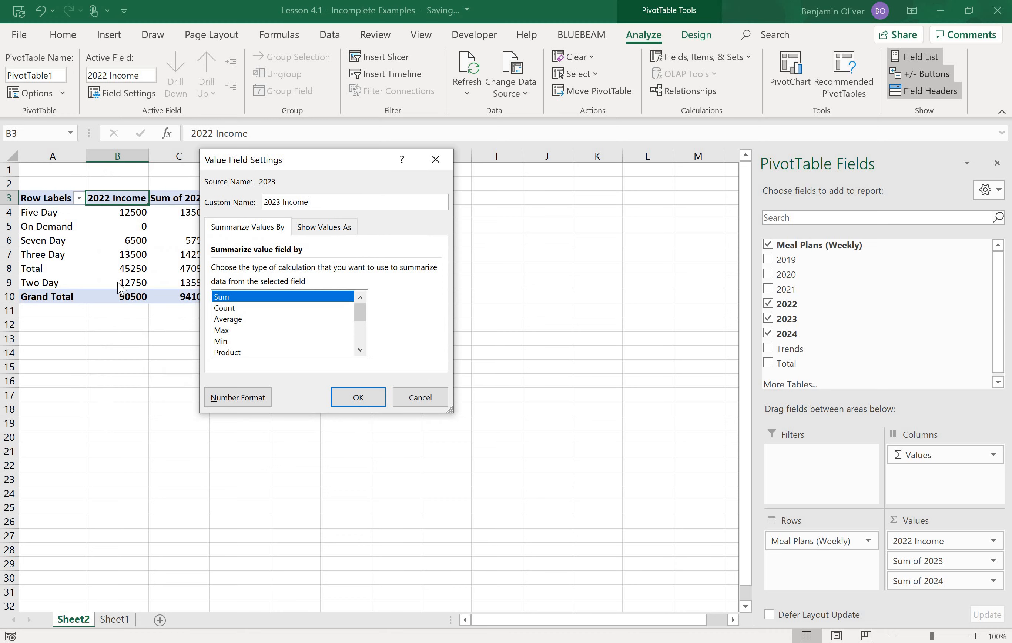
{"action": "left_click", "coordinate": [230, 397]}
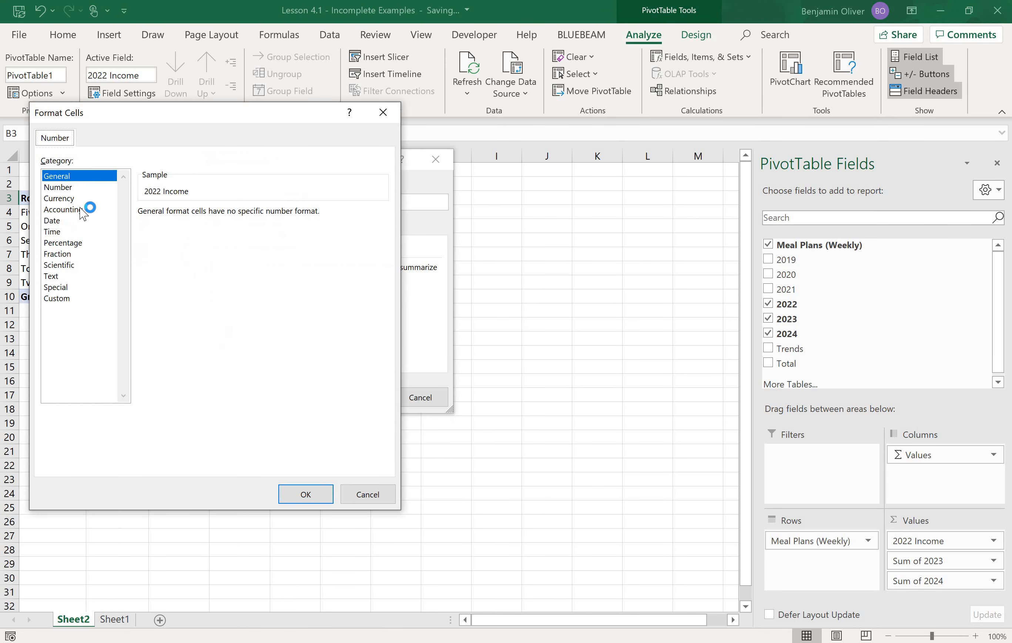
{"action": "left_click", "coordinate": [81, 209]}
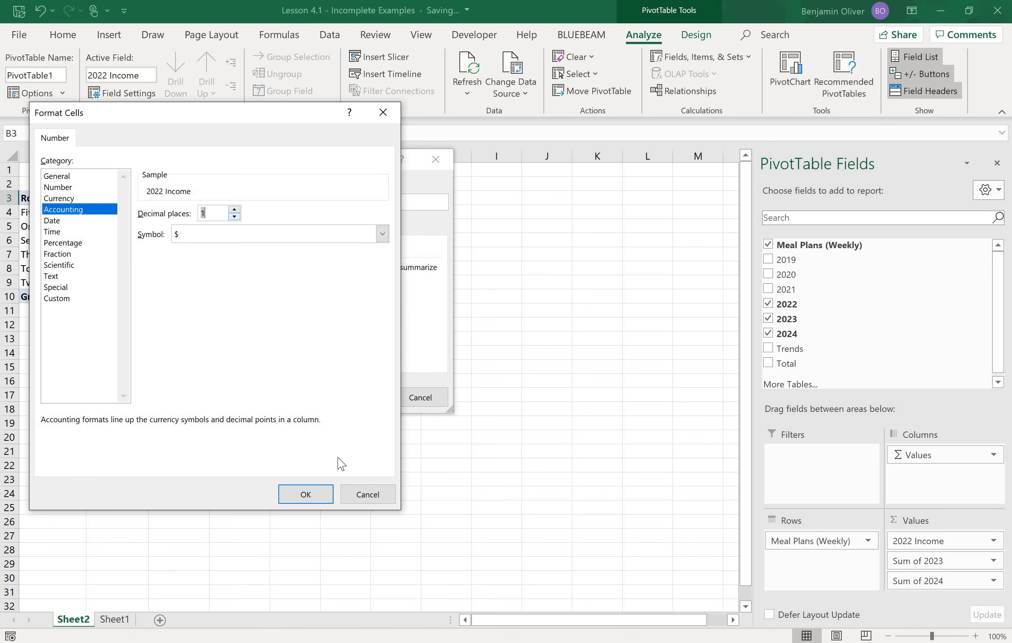
{"action": "left_click", "coordinate": [305, 494]}
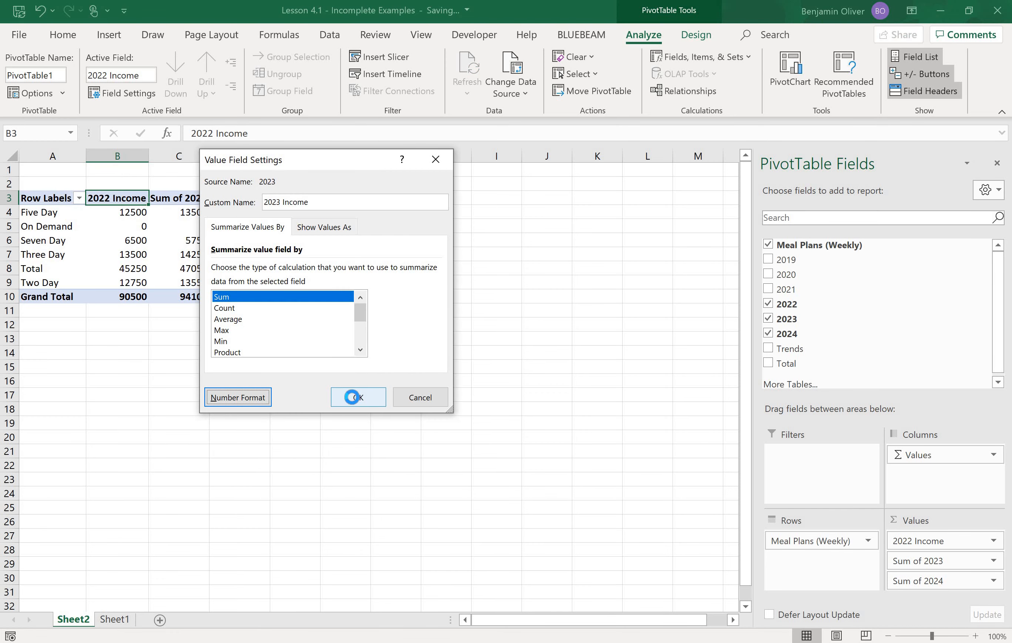
{"action": "left_click", "coordinate": [356, 400]}
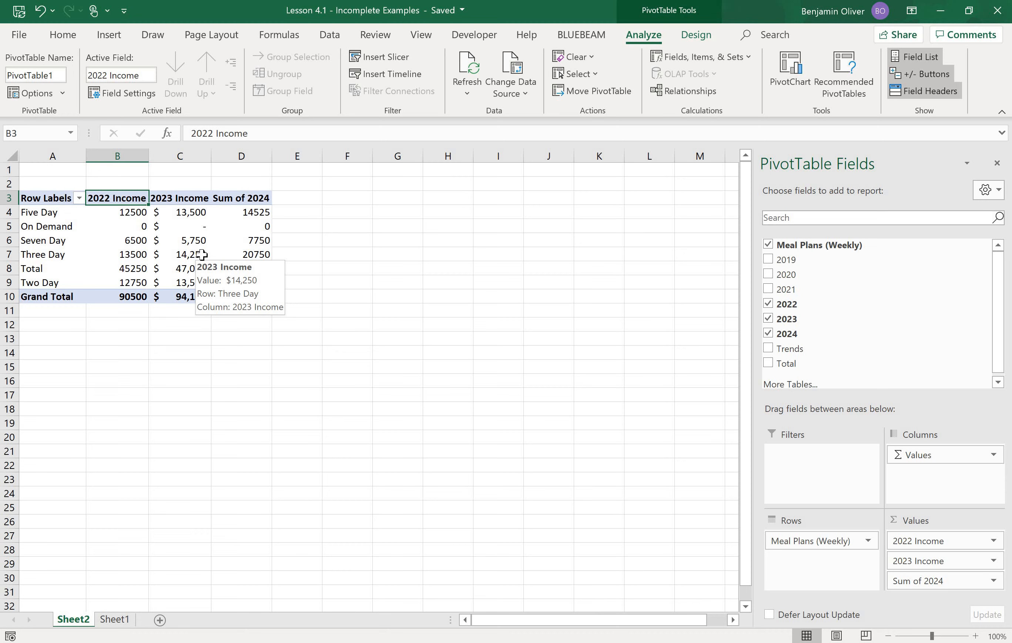
Rename the "Sum of 2024" value field to "2024 Income" and give it the Accounting number format with $ and 0 decimal places
{"action": "left_click", "coordinate": [239, 199]}
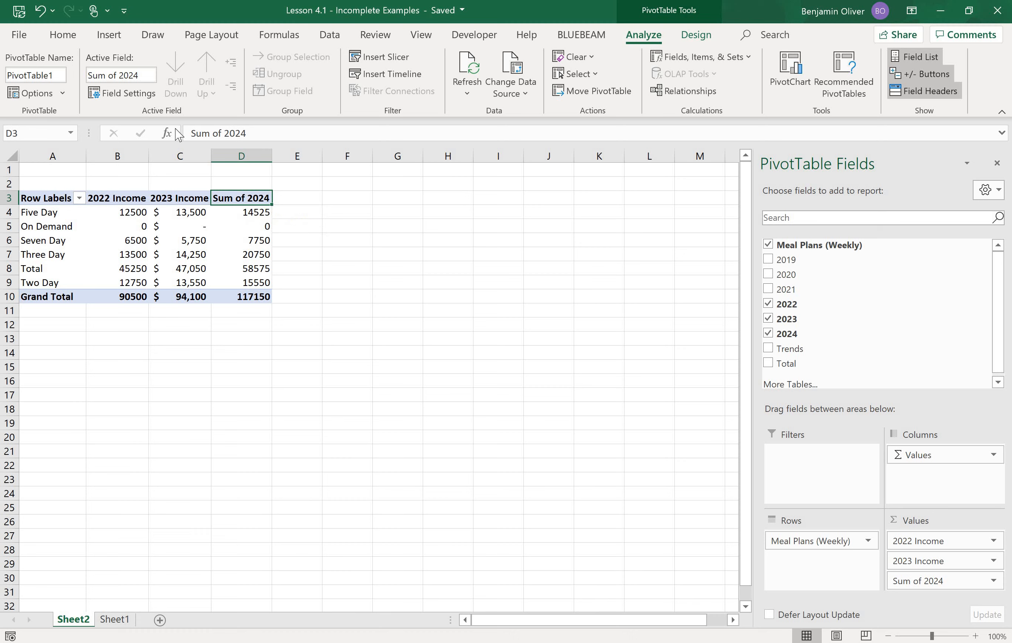
{"action": "left_click", "coordinate": [132, 75]}
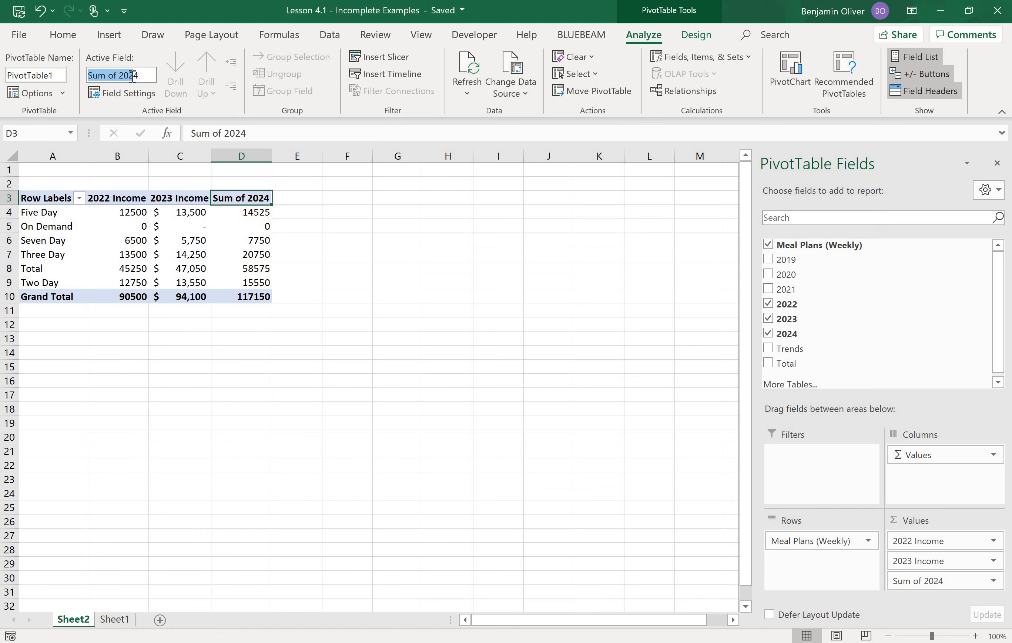
{"action": "key", "text": "BackSpace"}
{"action": "type", "text": "2024 Income"}
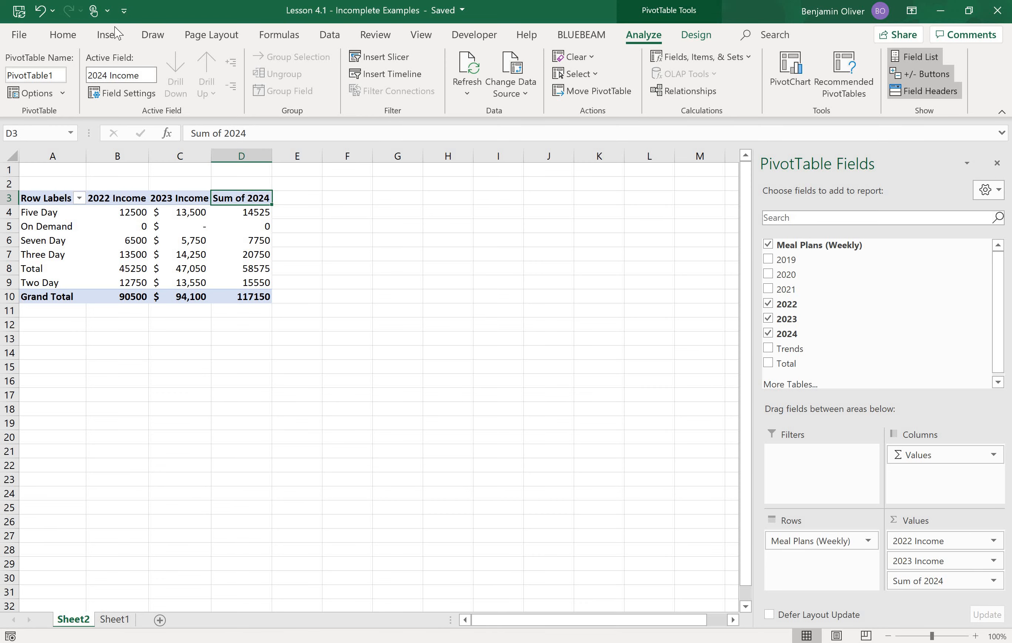
{"action": "left_click", "coordinate": [121, 99]}
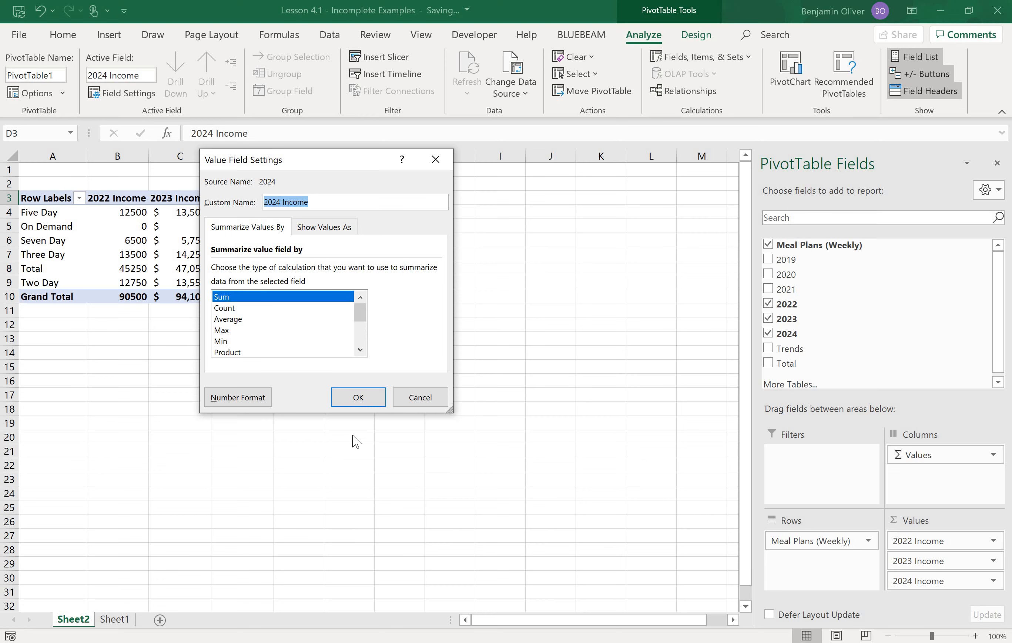
{"action": "left_click", "coordinate": [234, 404]}
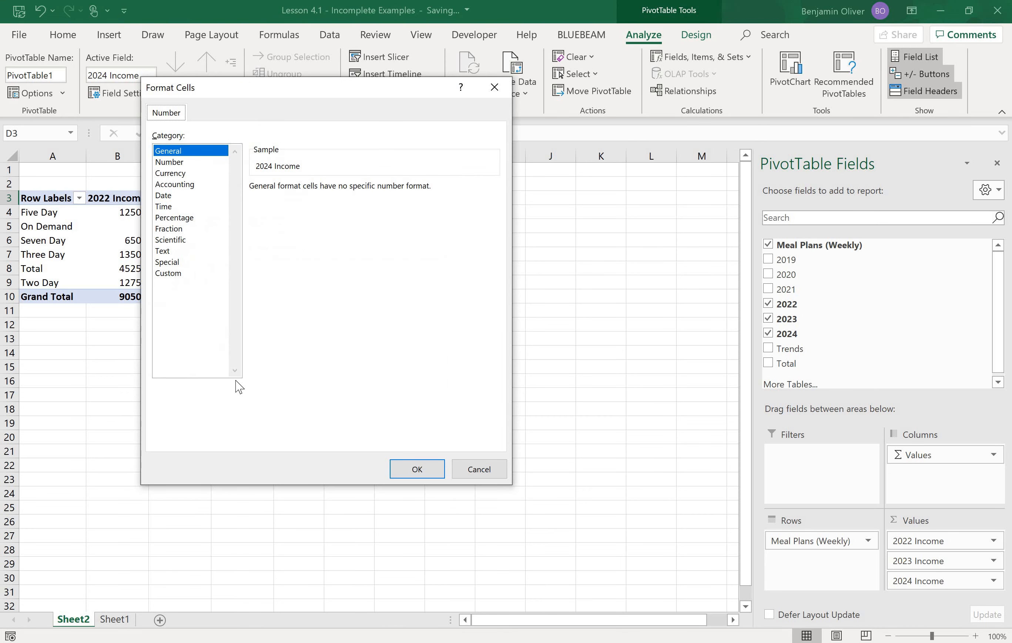
{"action": "left_click", "coordinate": [193, 184]}
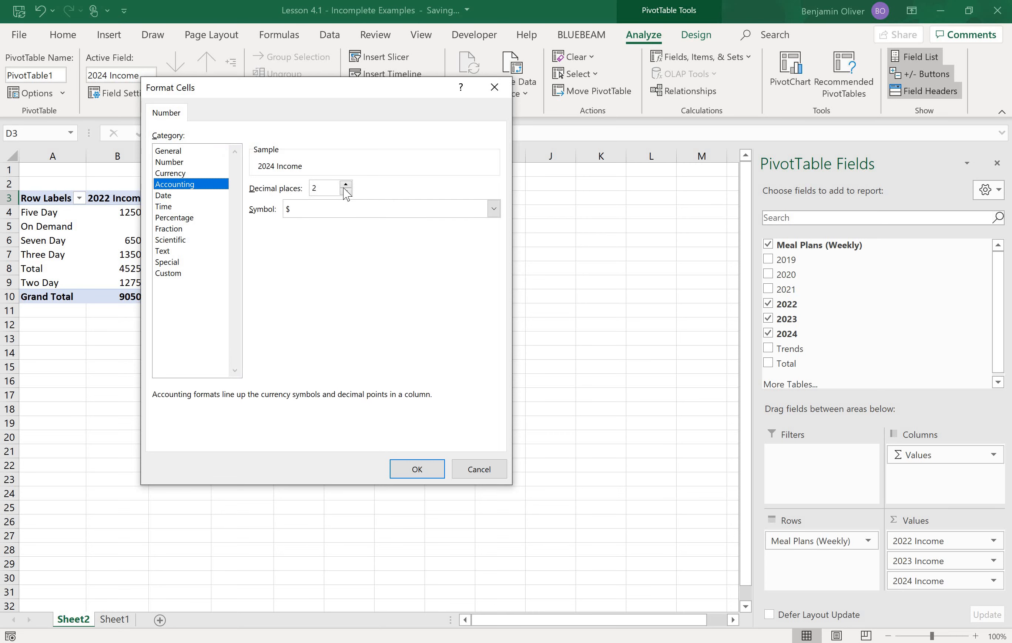
{"action": "left_click", "coordinate": [346, 192]}
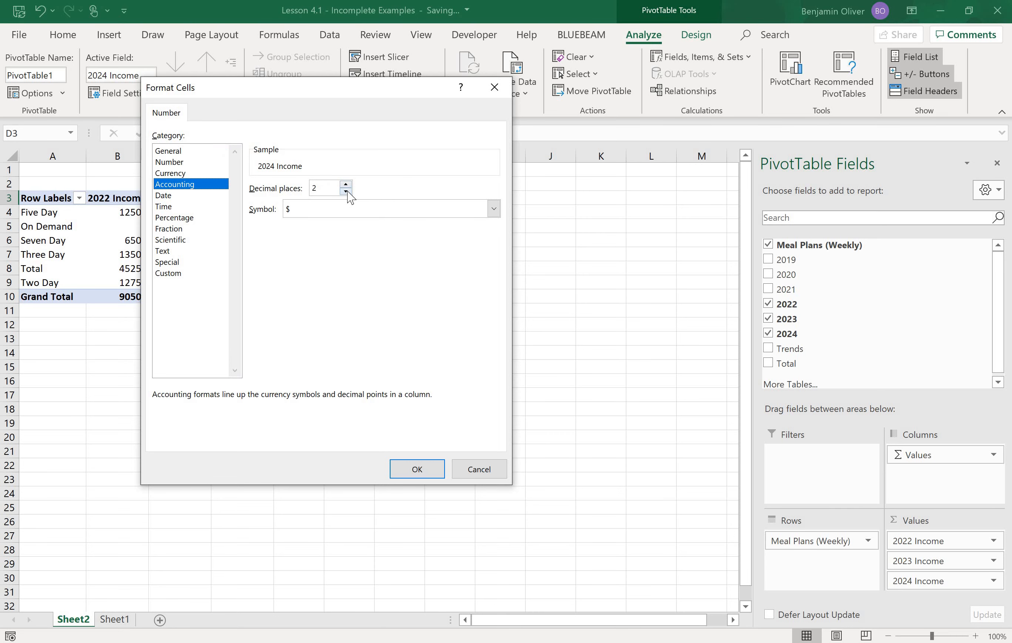
{"action": "left_click", "coordinate": [418, 469]}
{"action": "left_click", "coordinate": [354, 395]}
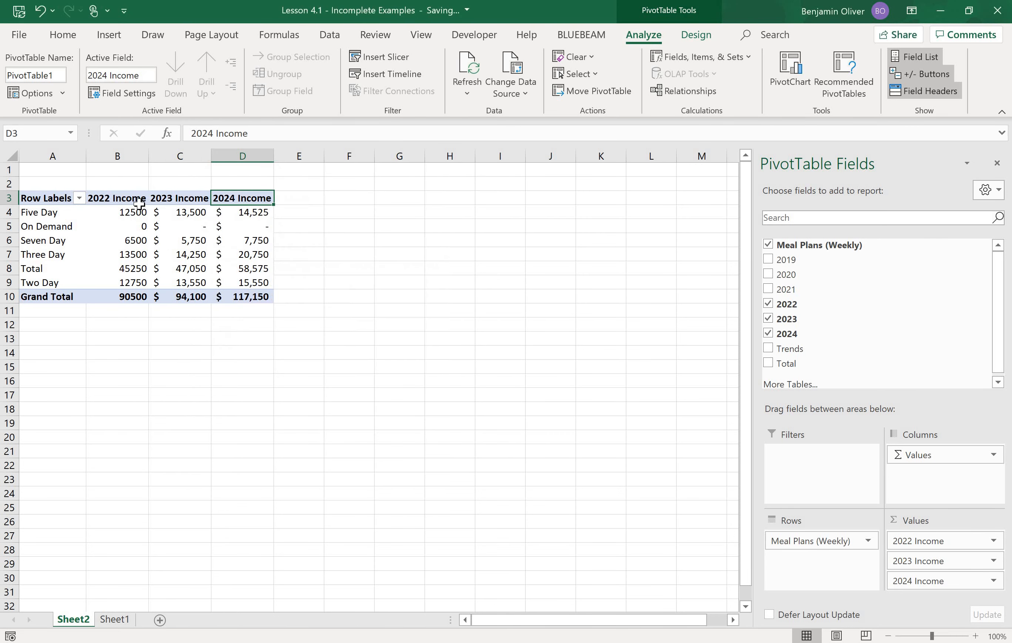
Format the 2022 Income value field's numbers as Accounting with the $ symbol and 0 decimal places
{"action": "left_click", "coordinate": [122, 197]}
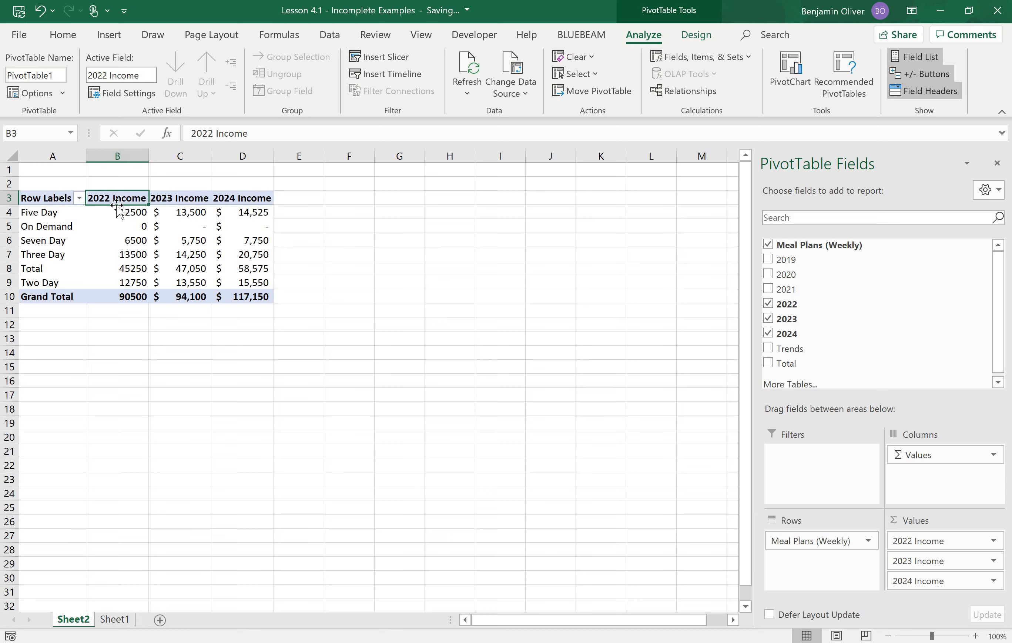
{"action": "left_click", "coordinate": [126, 95]}
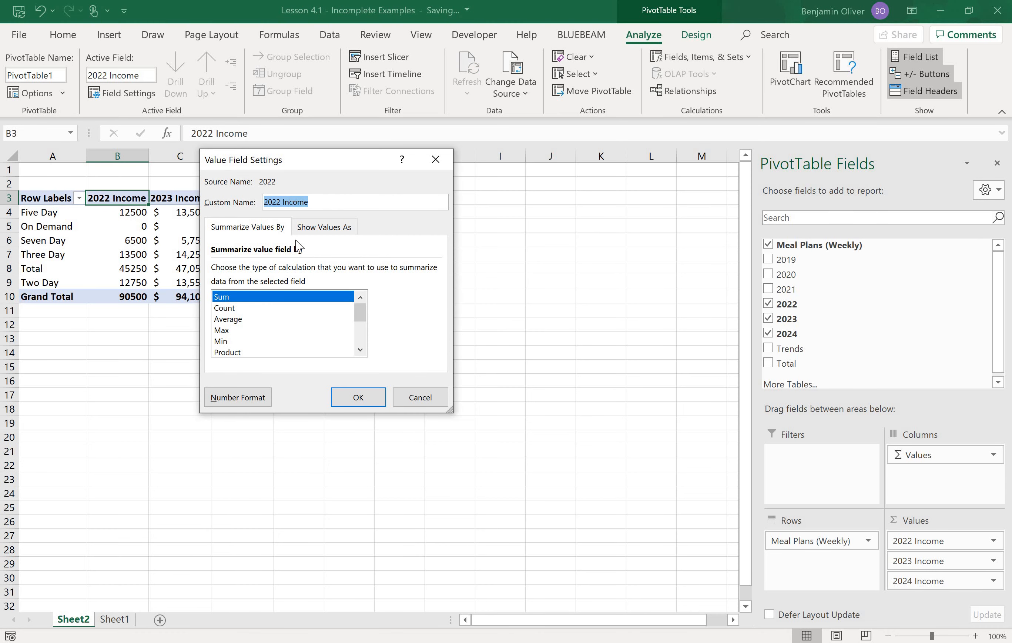
{"action": "left_click", "coordinate": [252, 398]}
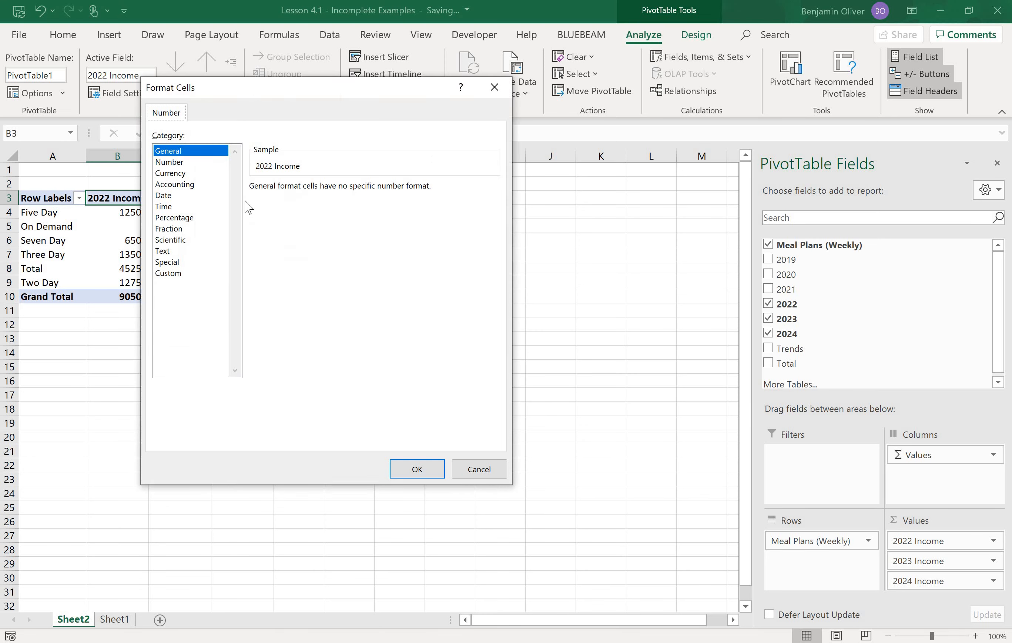
{"action": "left_click", "coordinate": [192, 184]}
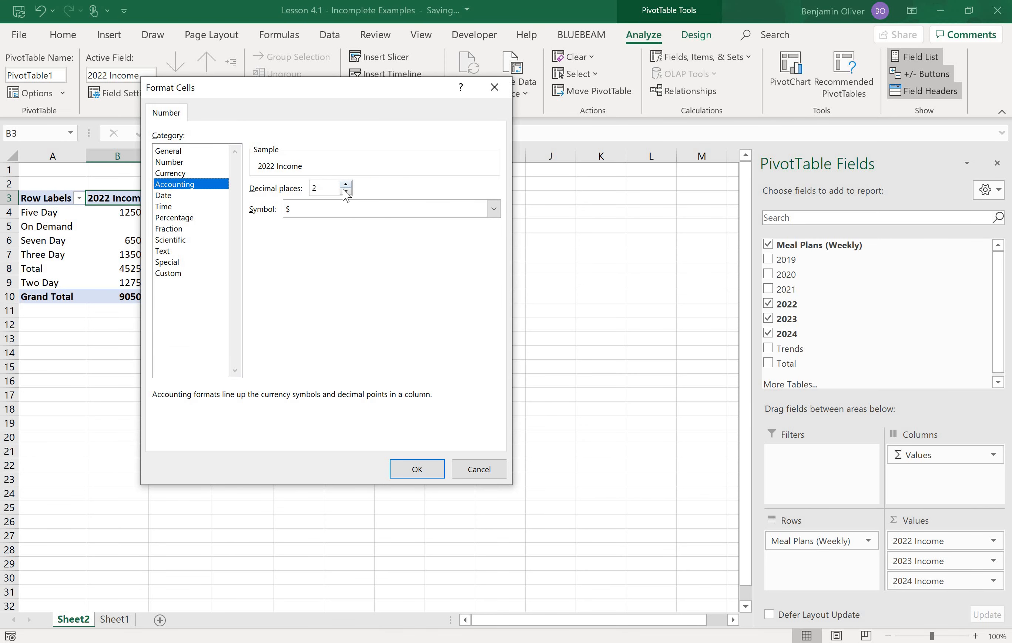
{"action": "left_click", "coordinate": [417, 468]}
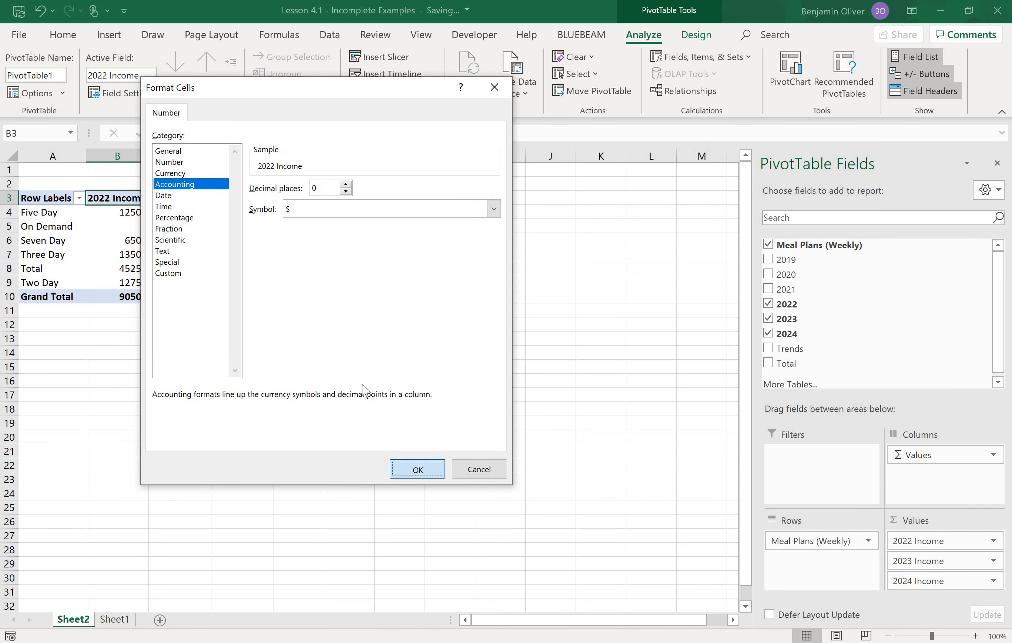
{"action": "left_click", "coordinate": [358, 397]}
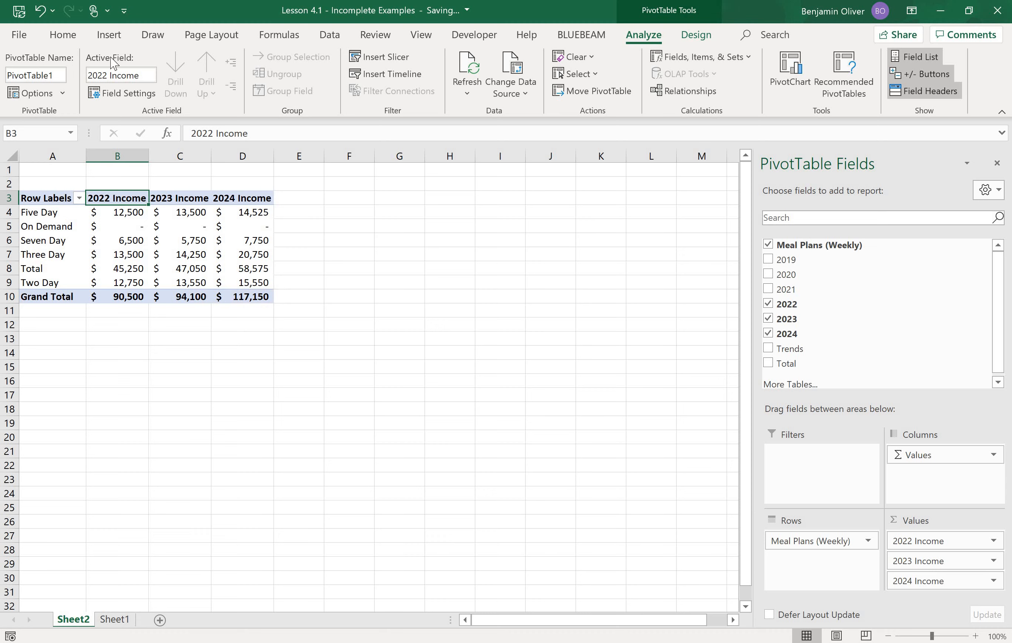
Insert a Clustered Column PivotChart from the PivotTable and place it beside the table, starting around column E, row 3
{"action": "left_click", "coordinate": [108, 37]}
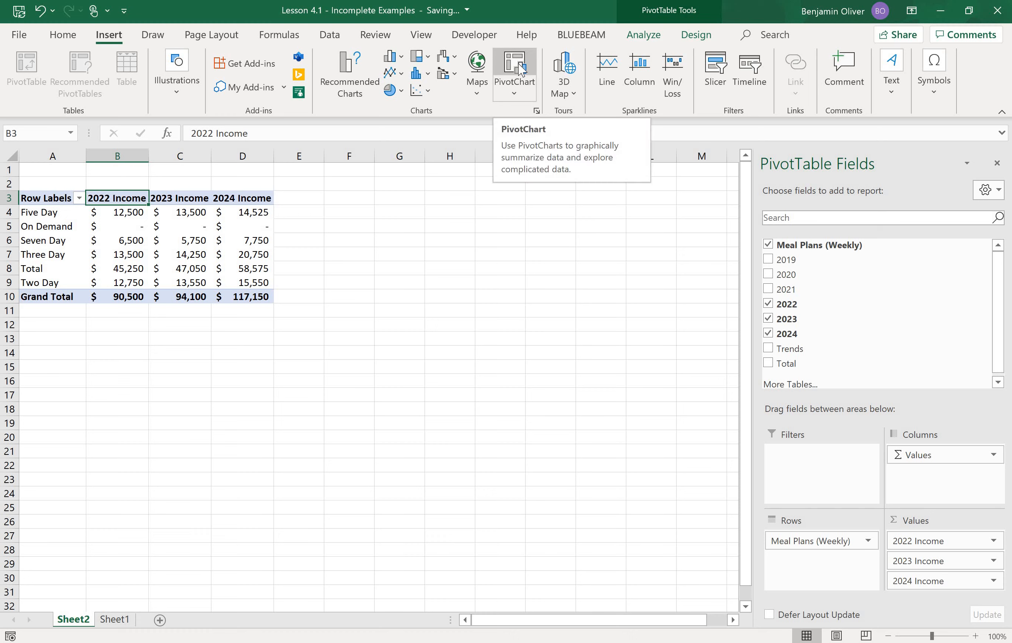
{"action": "left_click", "coordinate": [523, 101]}
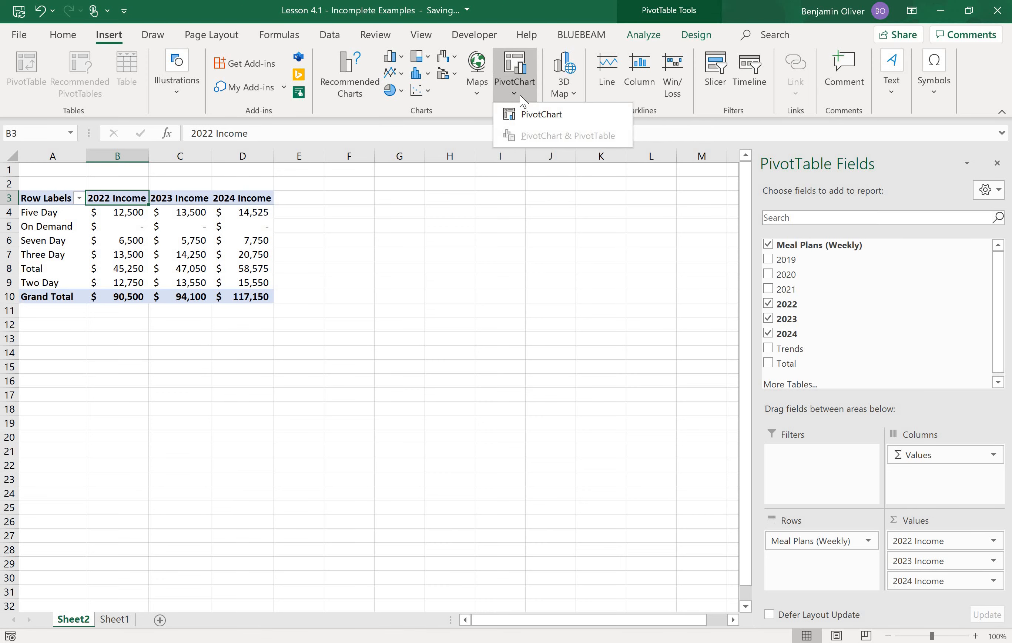
{"action": "left_click", "coordinate": [527, 114]}
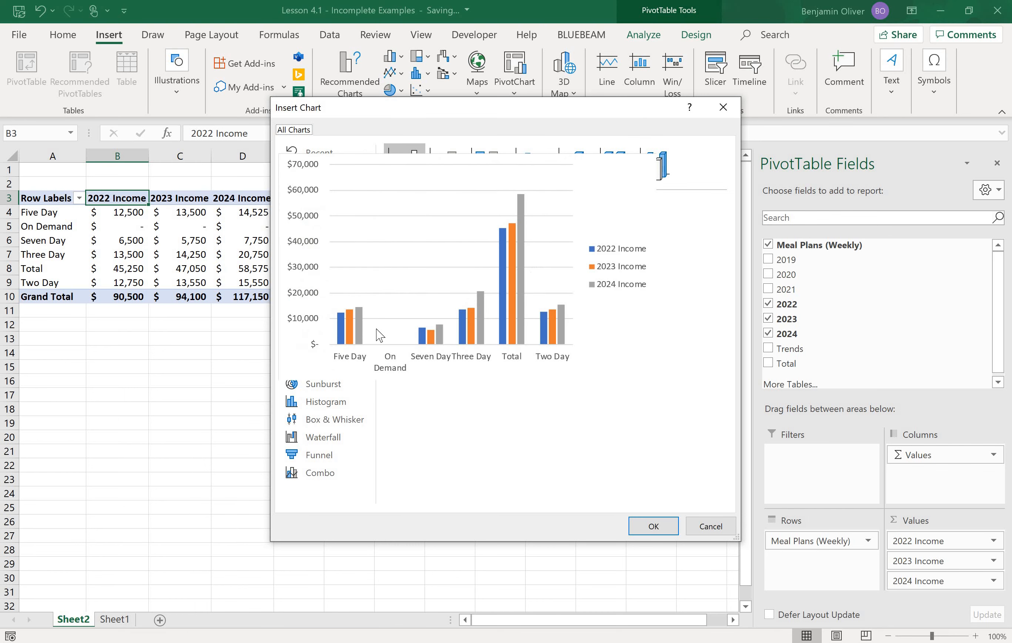
{"action": "mouse_move", "coordinate": [414, 285]}
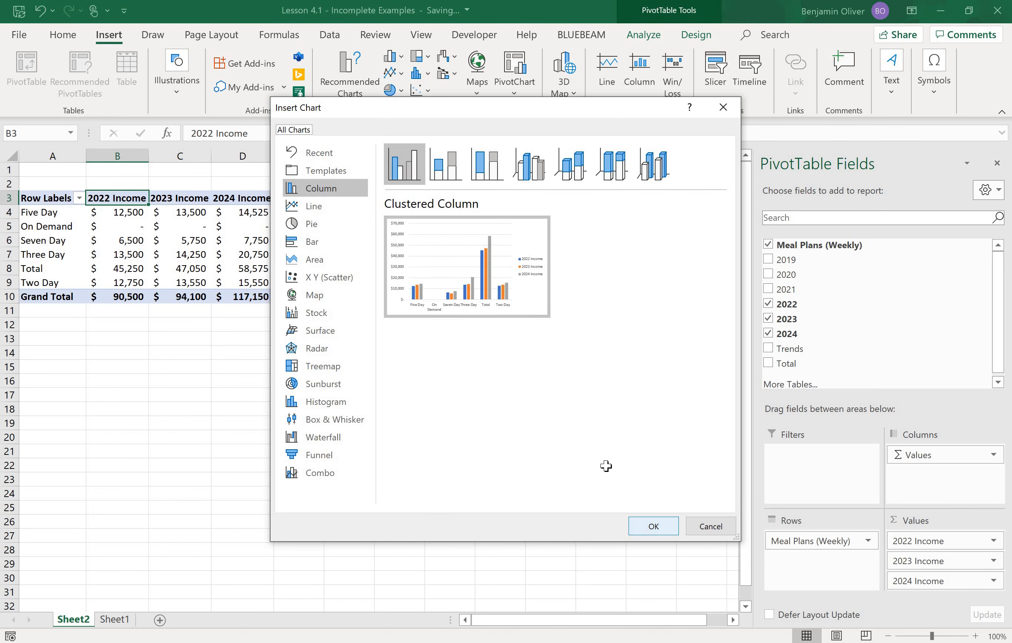
{"action": "key", "text": "Return"}
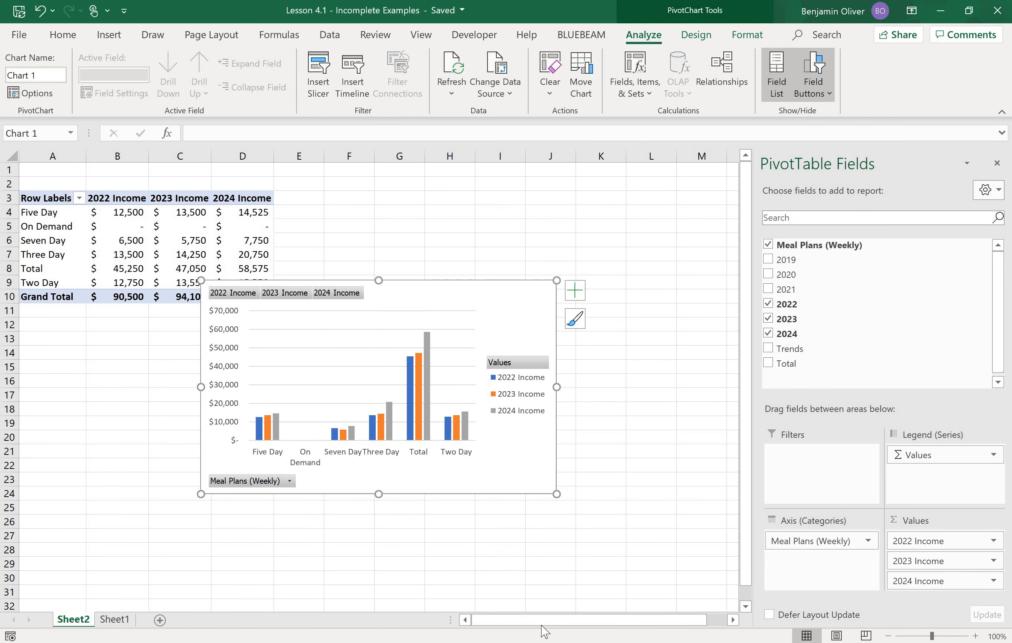
{"action": "left_click_drag", "start_coordinate": [323, 279], "coordinate": [406, 193]}
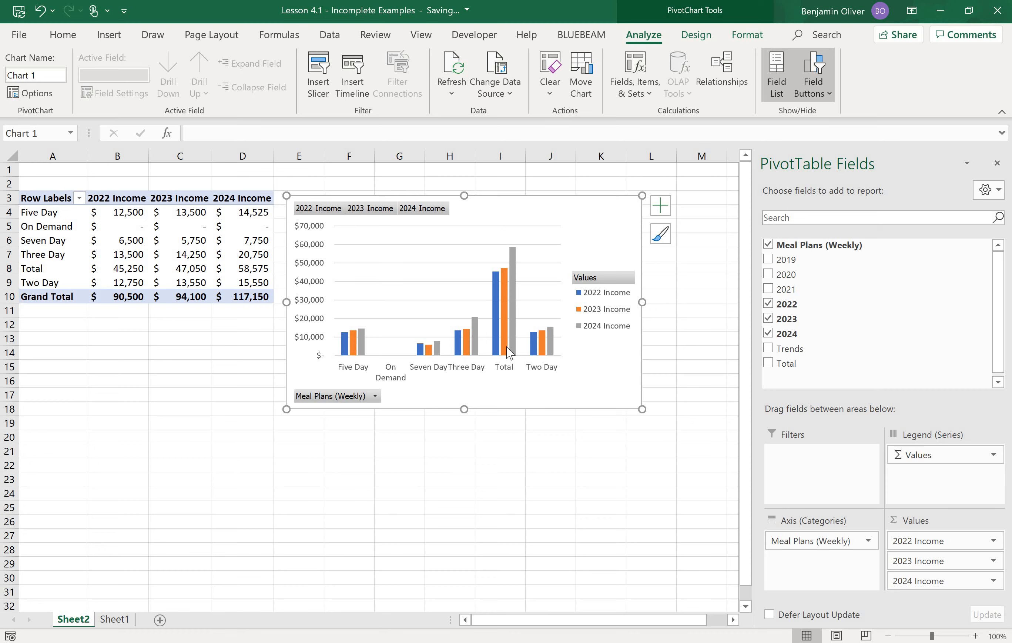
Filter the Meal Plans (Weekly) field in the PivotChart to exclude the Total item
{"action": "mouse_move", "coordinate": [506, 347]}
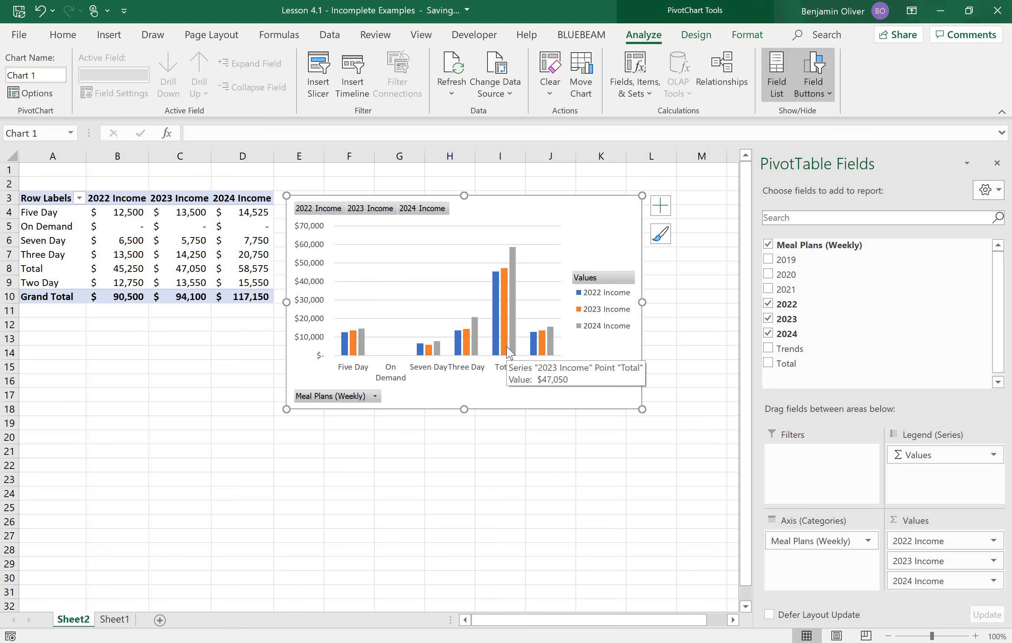
{"action": "left_click", "coordinate": [374, 396]}
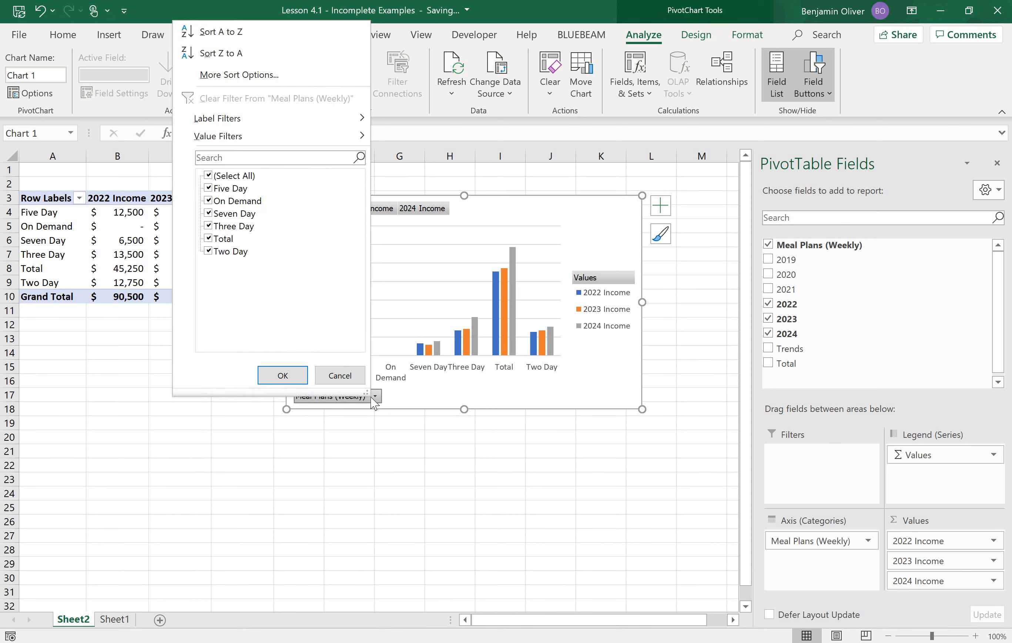
{"action": "left_click", "coordinate": [208, 238]}
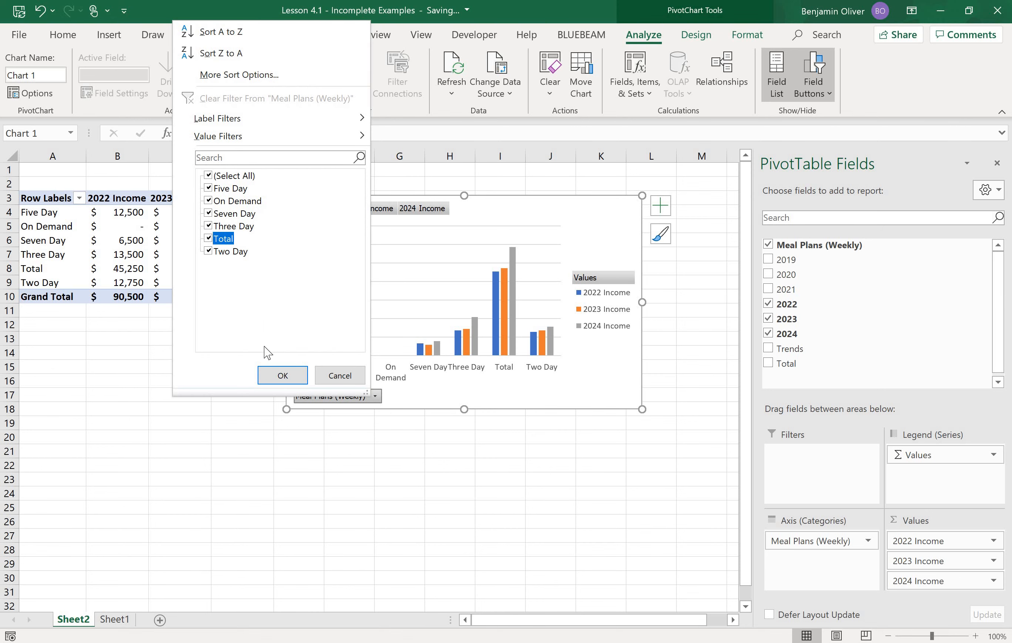
{"action": "left_click", "coordinate": [281, 375]}
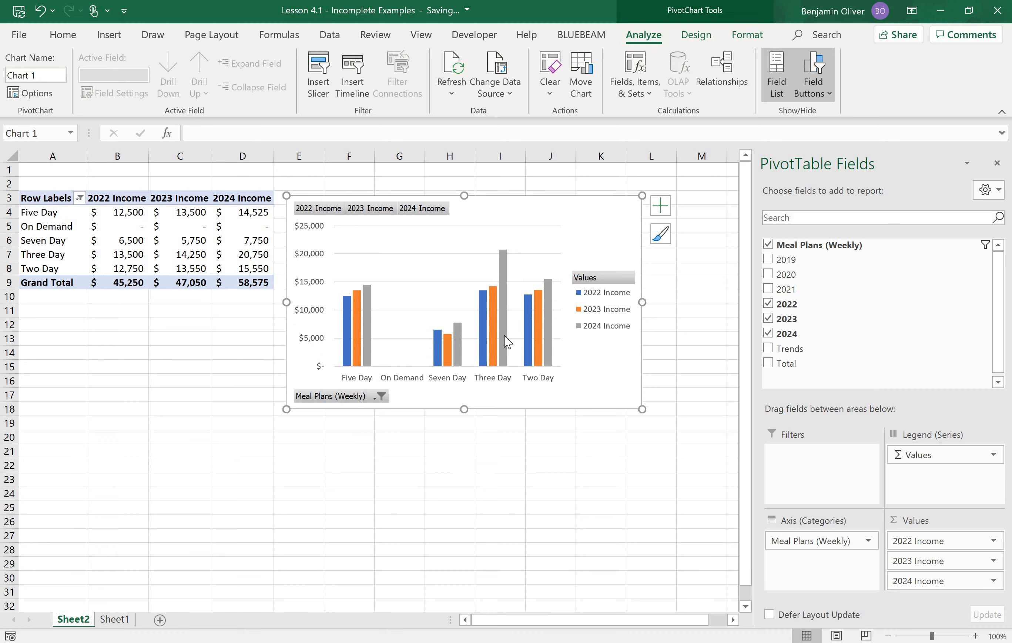
Replace the 2024 Income field in the PivotChart with the 2021 field, placing it ahead of 2022 Income in the values
{"action": "mouse_move", "coordinate": [535, 337]}
{"action": "left_click", "coordinate": [419, 211]}
{"action": "right_click", "coordinate": [418, 211]}
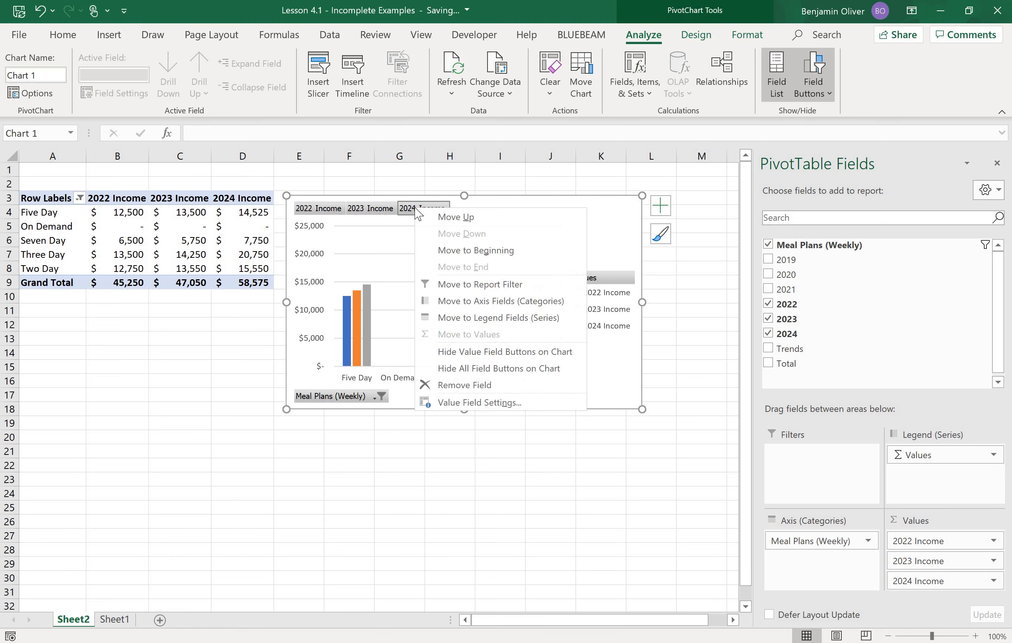
{"action": "left_click", "coordinate": [467, 386]}
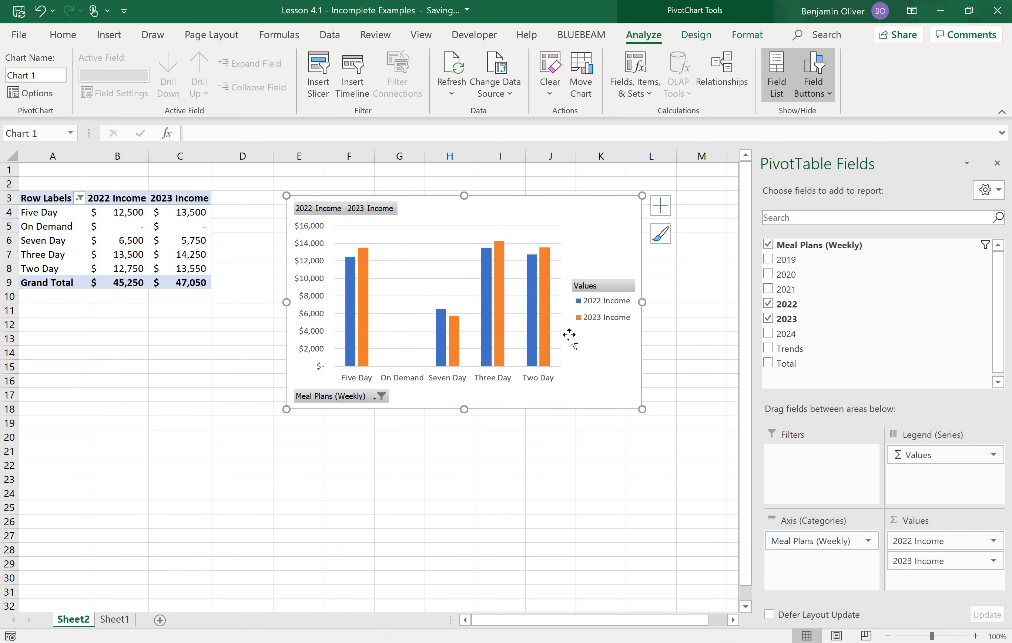
{"action": "left_click", "coordinate": [769, 290]}
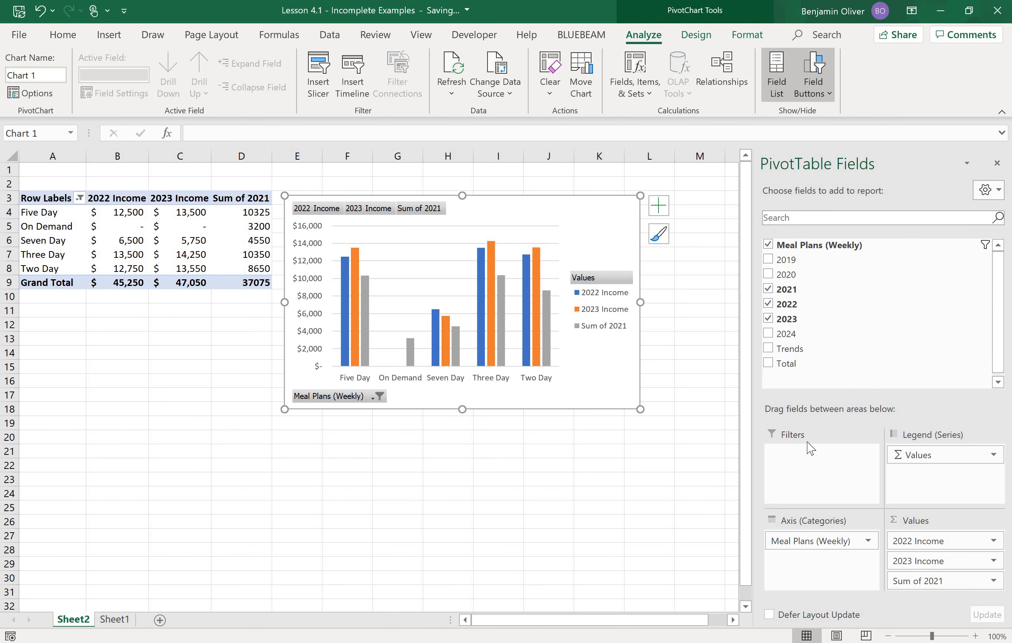
{"action": "left_click_drag", "start_coordinate": [917, 581], "coordinate": [931, 539]}
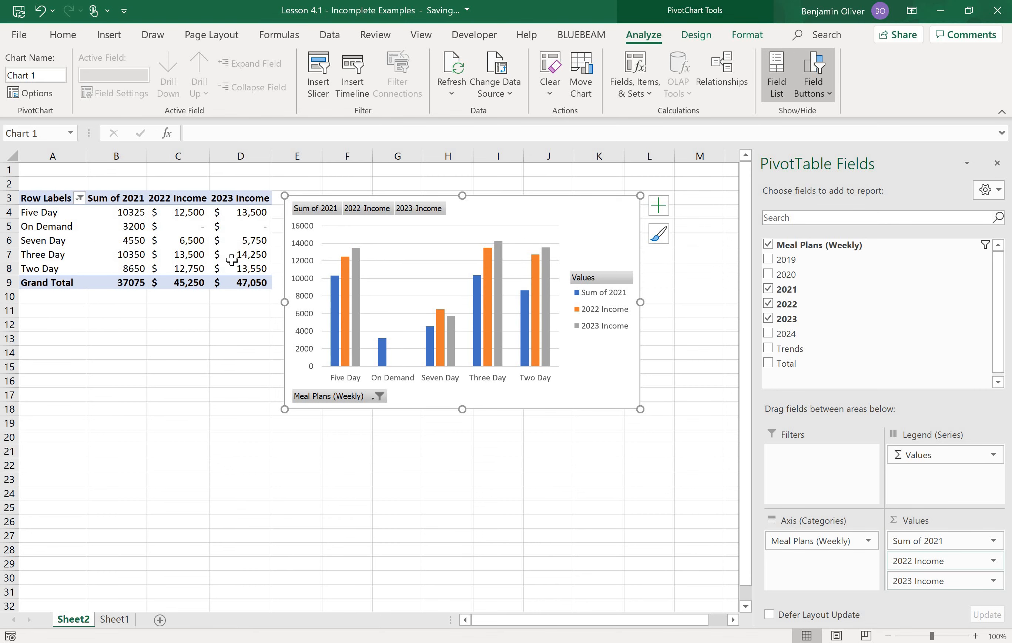
Rename the PivotTable's 2021 value field as 2021 Income
{"action": "left_click", "coordinate": [113, 199]}
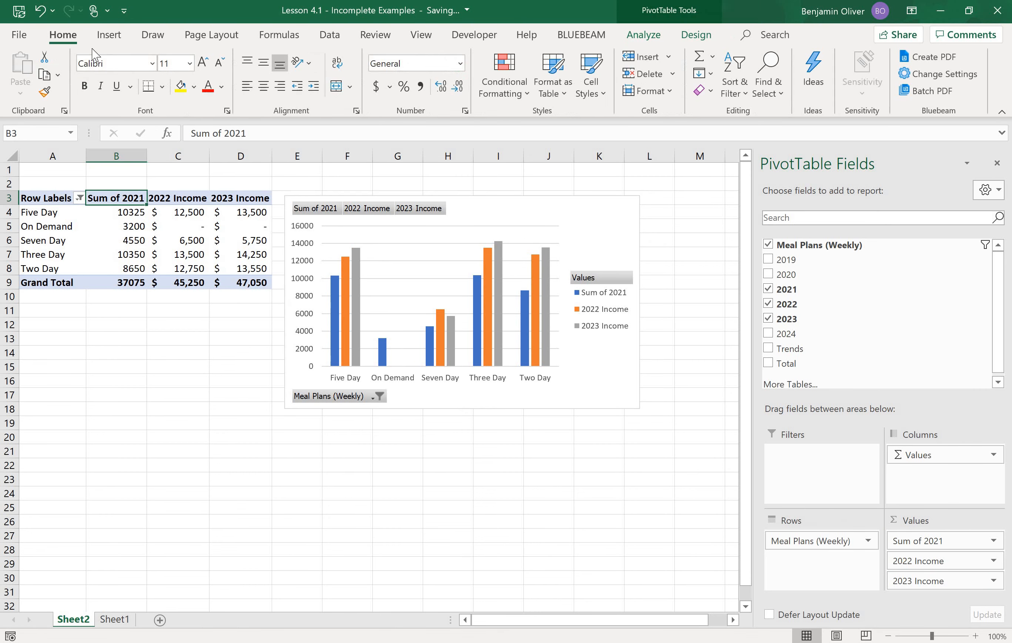
{"action": "left_click", "coordinate": [645, 35]}
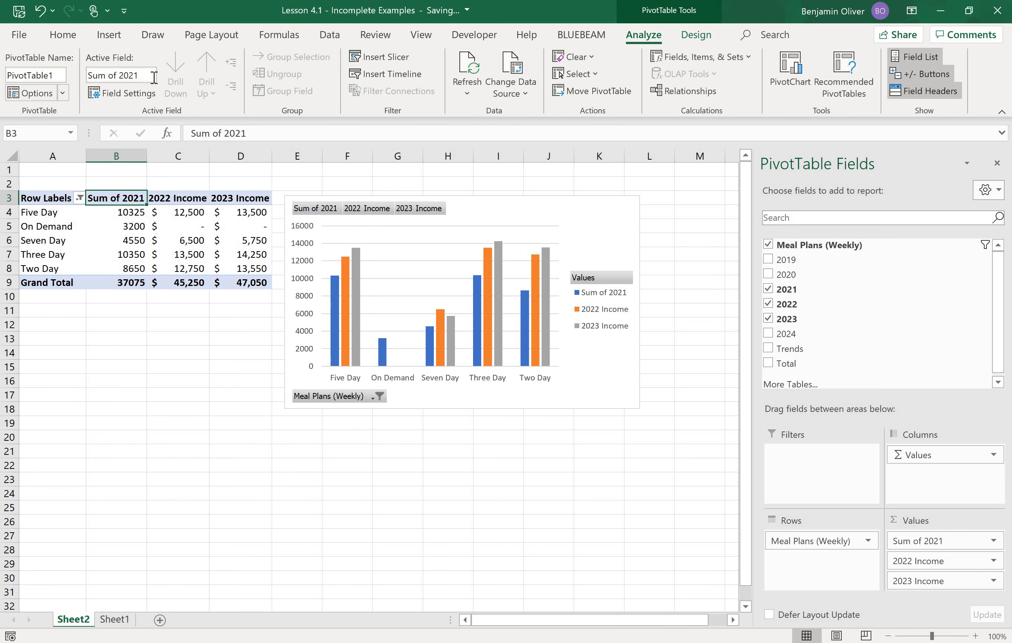
{"action": "left_click_drag", "start_coordinate": [88, 75], "coordinate": [140, 75]}
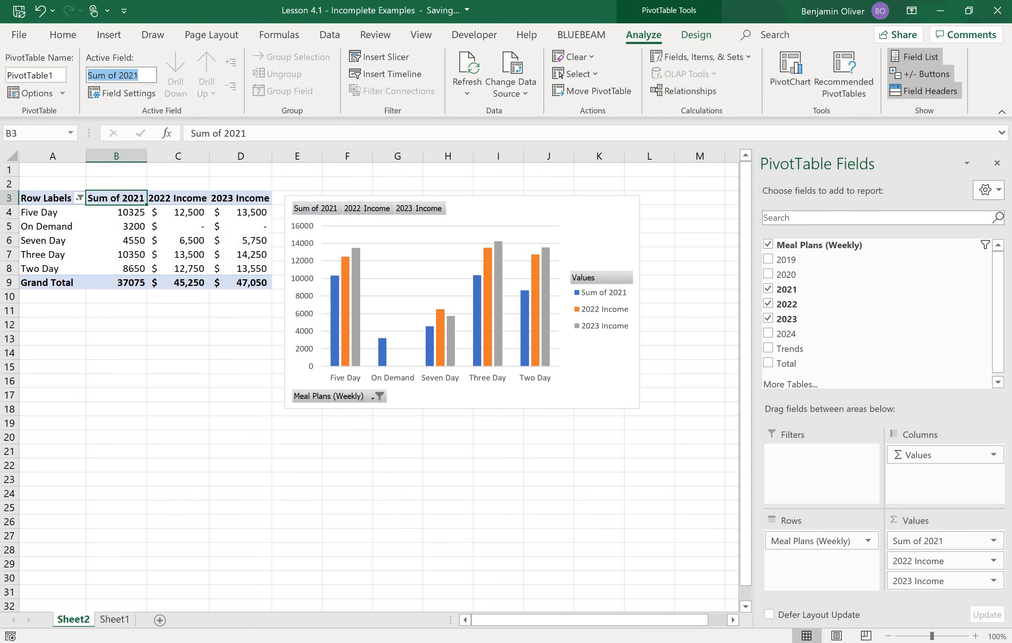
{"action": "type", "text": "20212"}
{"action": "key", "text": "BackSpace"}
{"action": "key", "text": "BackSpace"}
{"action": "type", "text": "Income"}
{"action": "key", "text": "Return"}
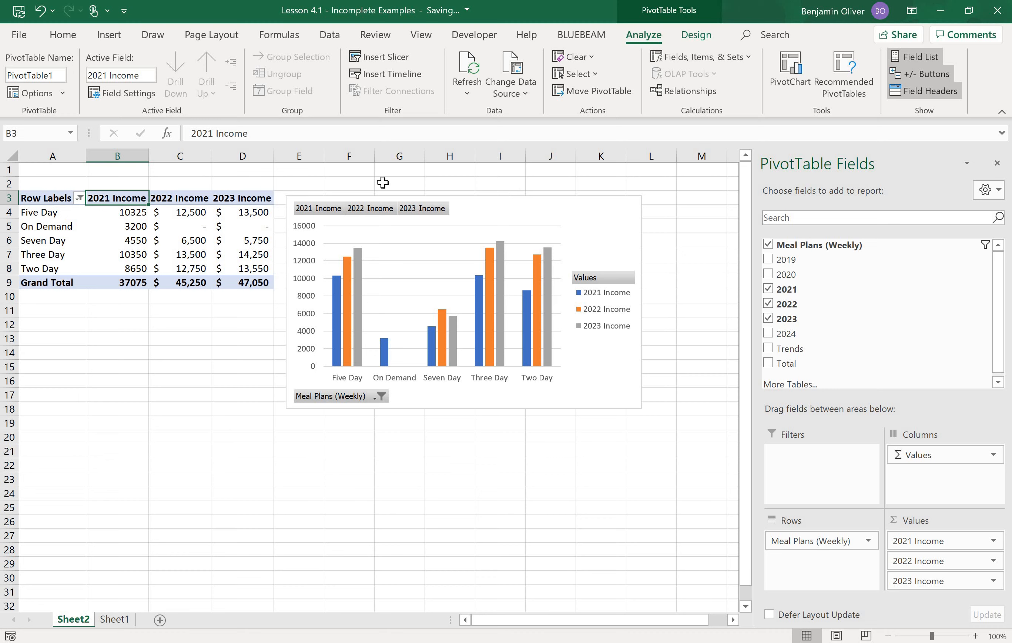
Apply a green PivotTable style with a solid green header row to the PivotTable
{"action": "left_click", "coordinate": [40, 194]}
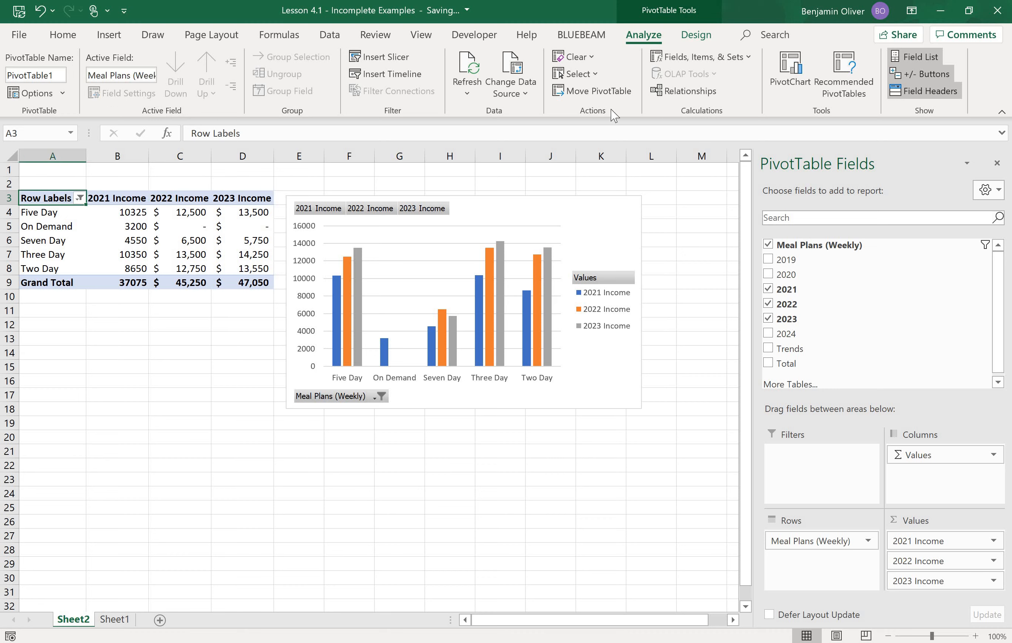
{"action": "left_click", "coordinate": [696, 35]}
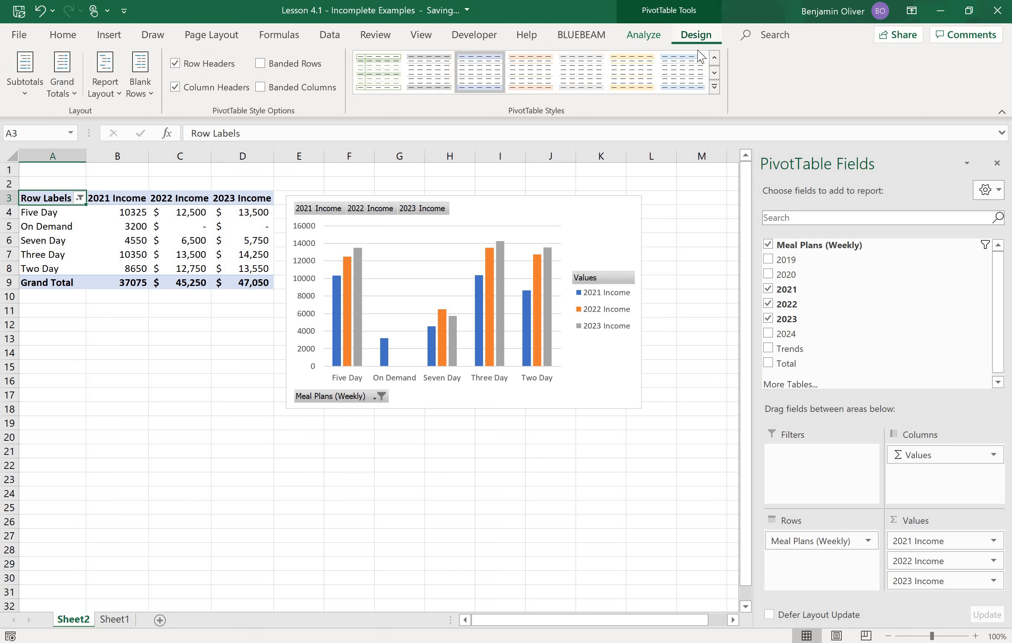
{"action": "left_click", "coordinate": [714, 72]}
{"action": "left_click", "coordinate": [395, 70]}
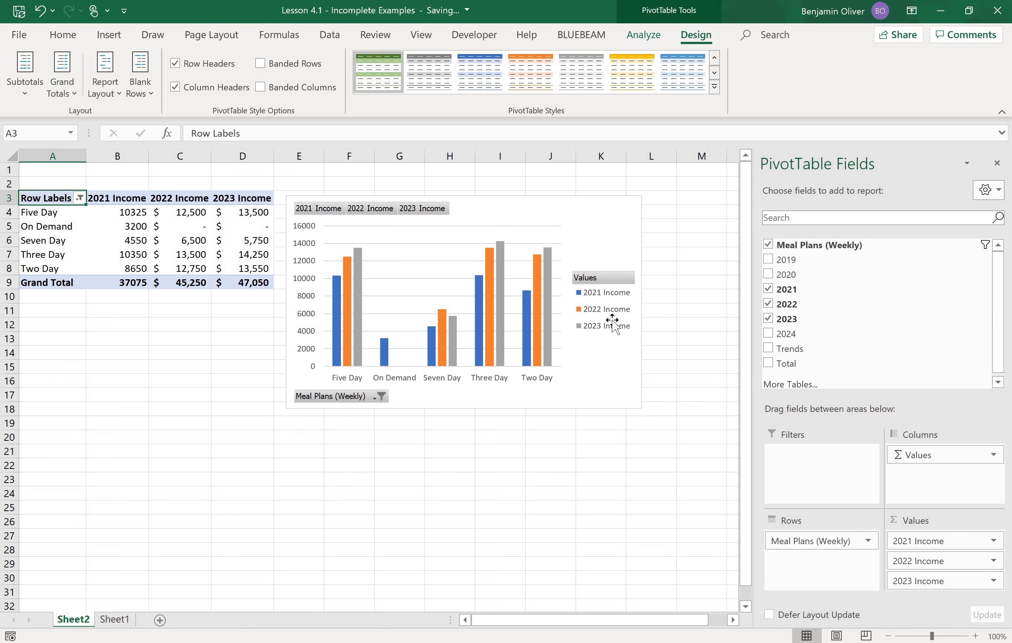
{"action": "left_click", "coordinate": [715, 72]}
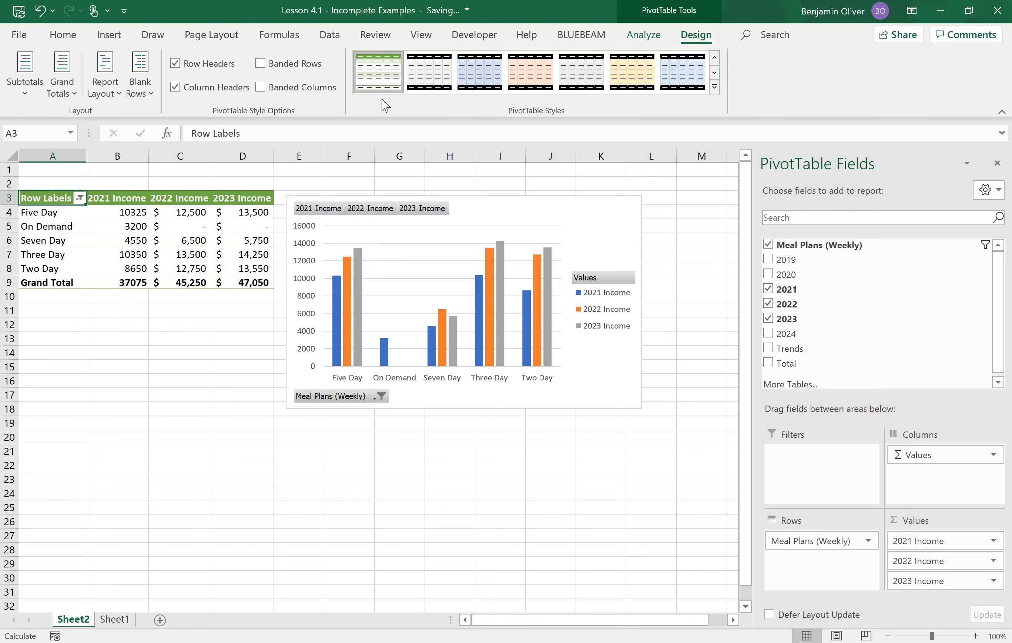
Recolor the PivotChart with the fourth Colorful palette of green, blue and gold, and return to Sheet1
{"action": "left_click", "coordinate": [518, 209]}
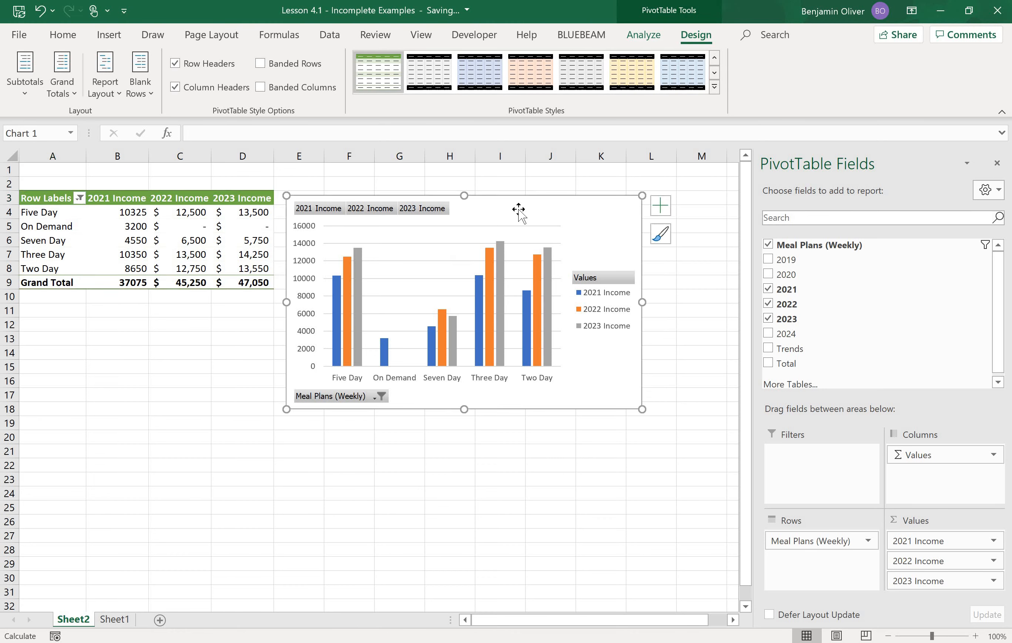
{"action": "left_click", "coordinate": [696, 35]}
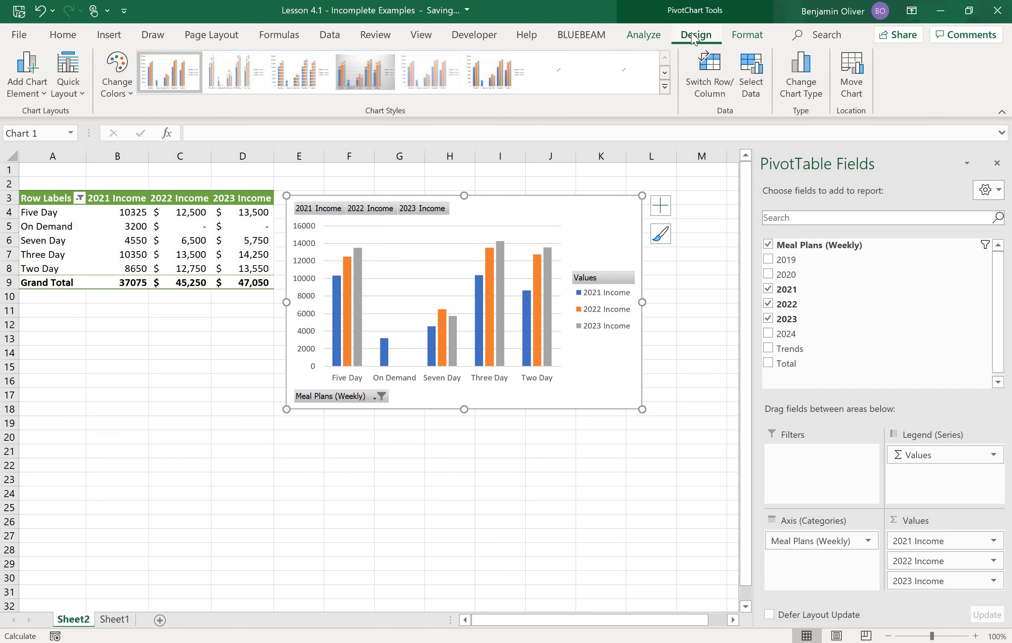
{"action": "left_click", "coordinate": [111, 87]}
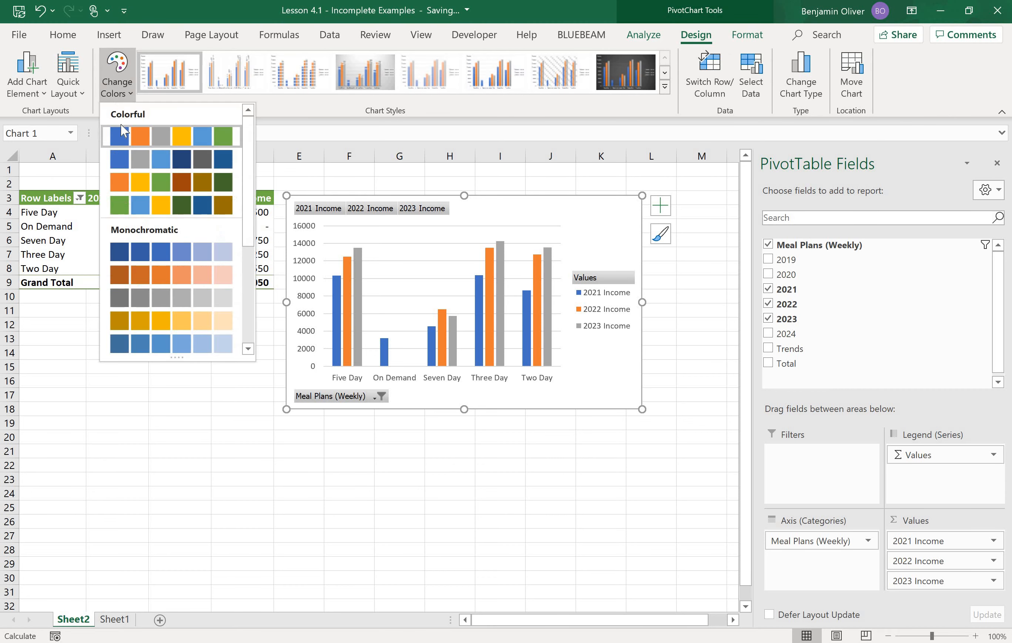
{"action": "left_click", "coordinate": [129, 207]}
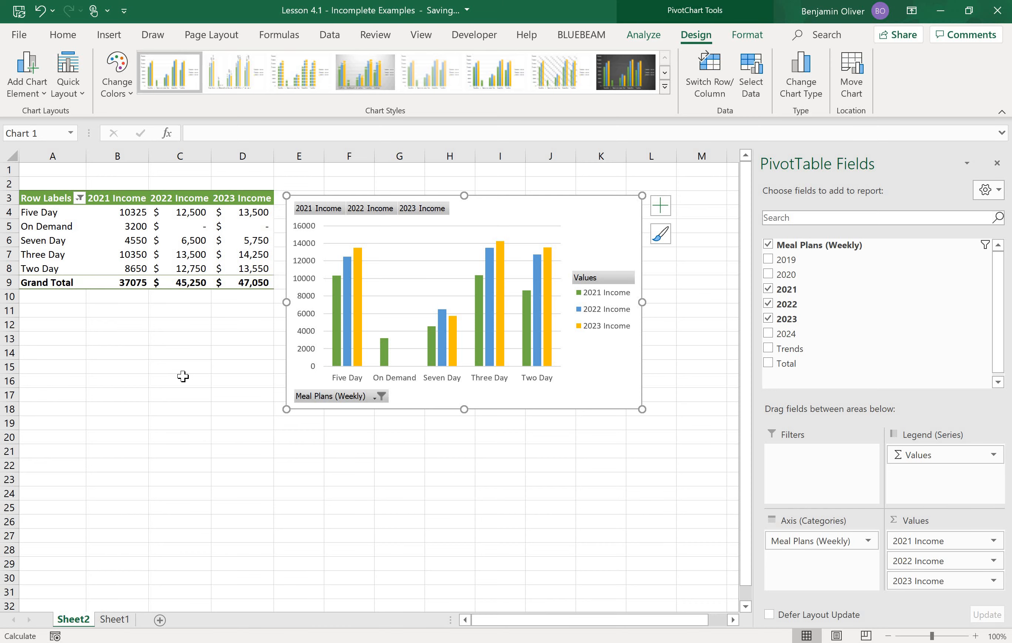
{"action": "left_click", "coordinate": [183, 376]}
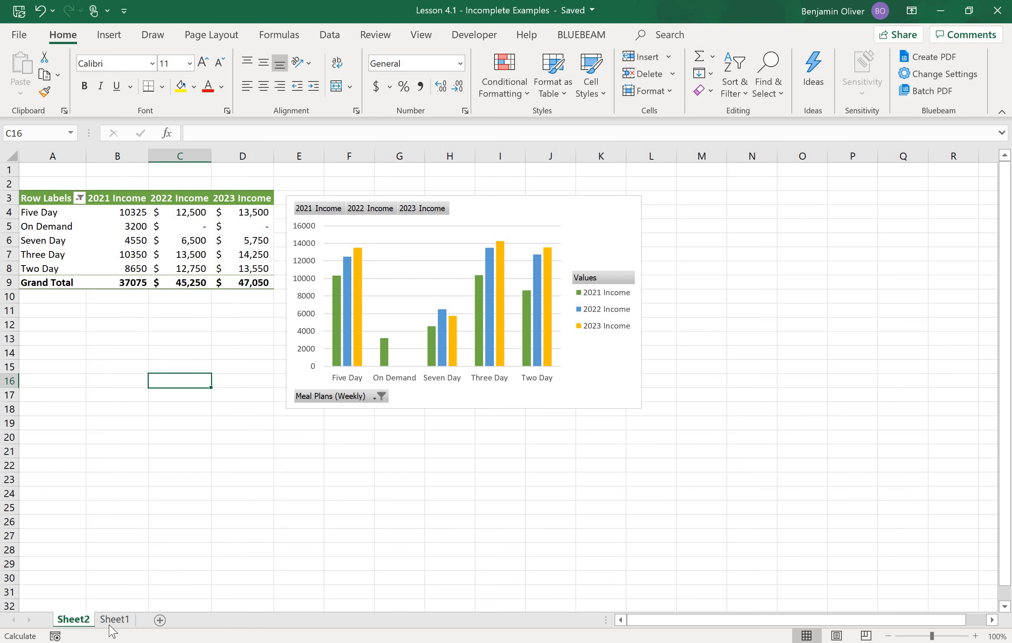
{"action": "left_click", "coordinate": [114, 620]}
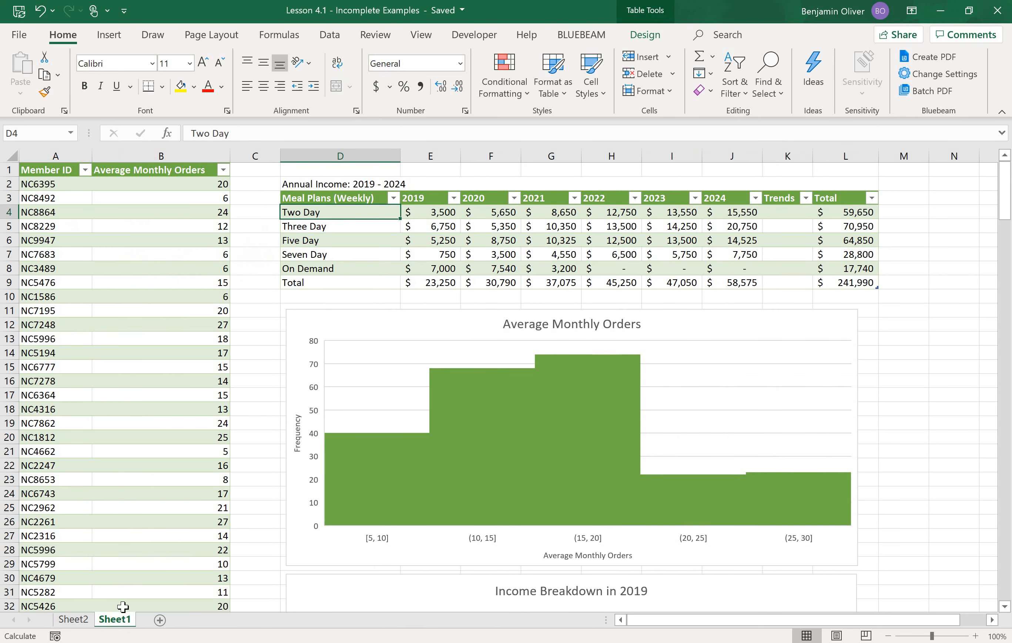